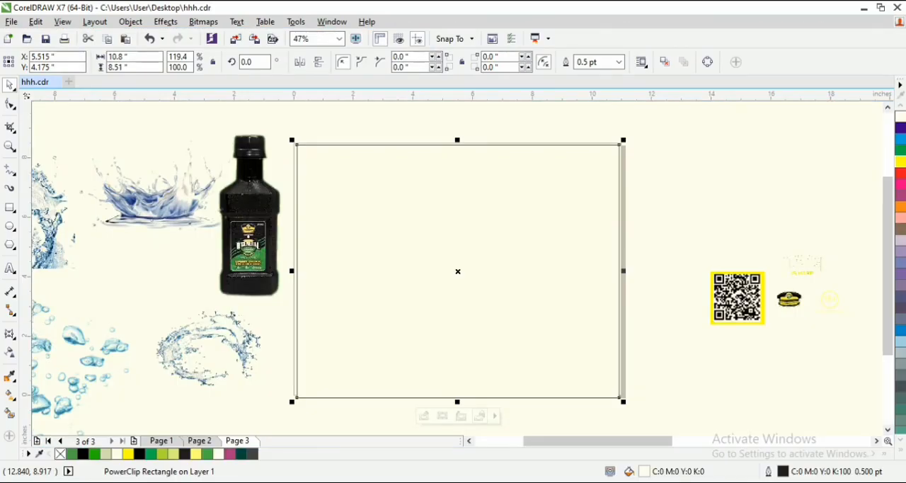
- Centre the large empty PowerClip rectangle on the page
click(673, 174)
click(454, 266)
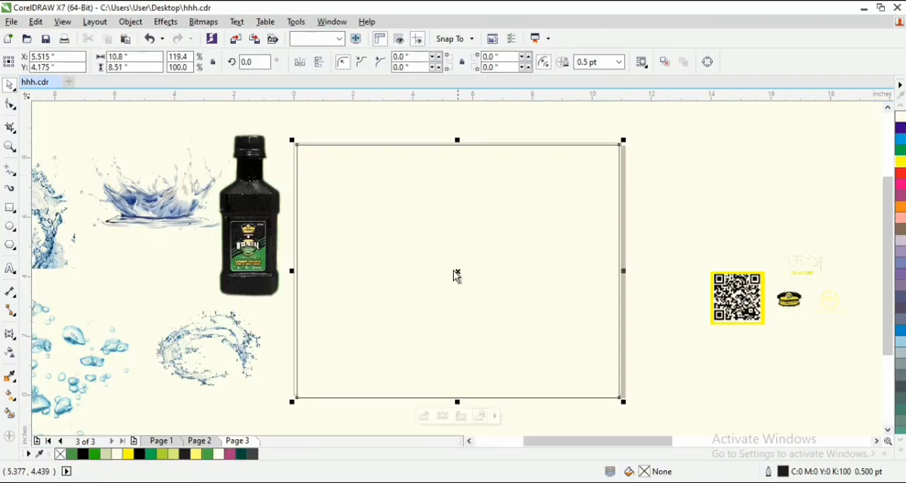
key(p)
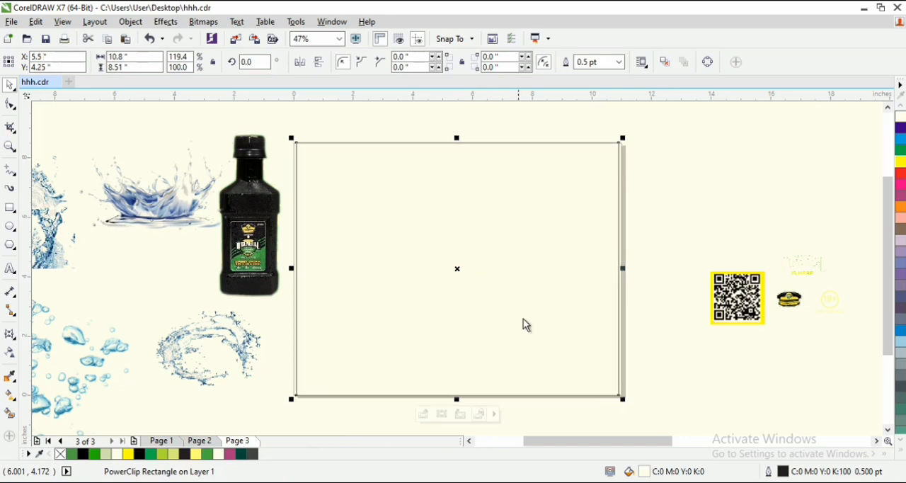
click(692, 184)
- Fill the page-sized rectangle with rich black, C100 M100 Y100 K100
click(528, 213)
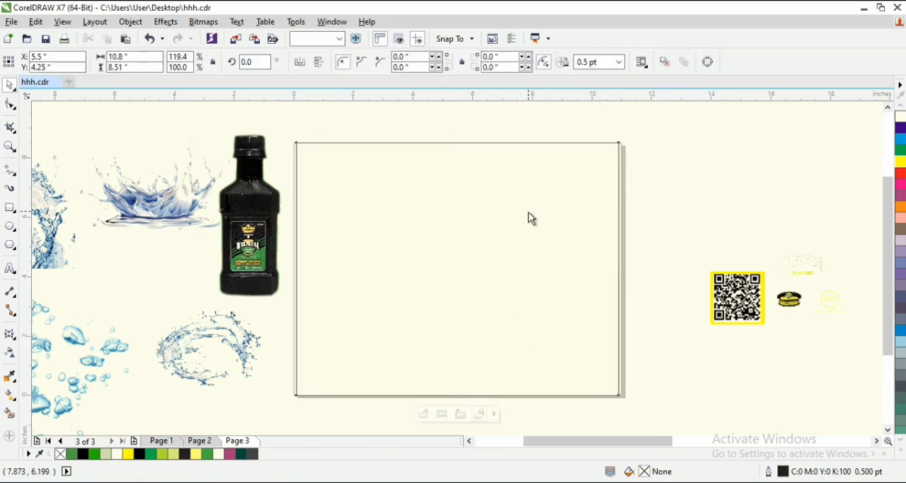
click(901, 450)
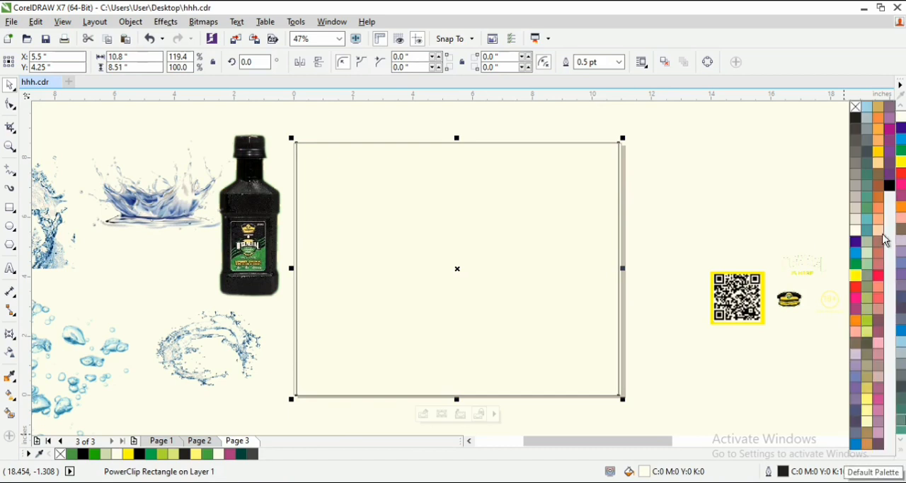
click(890, 186)
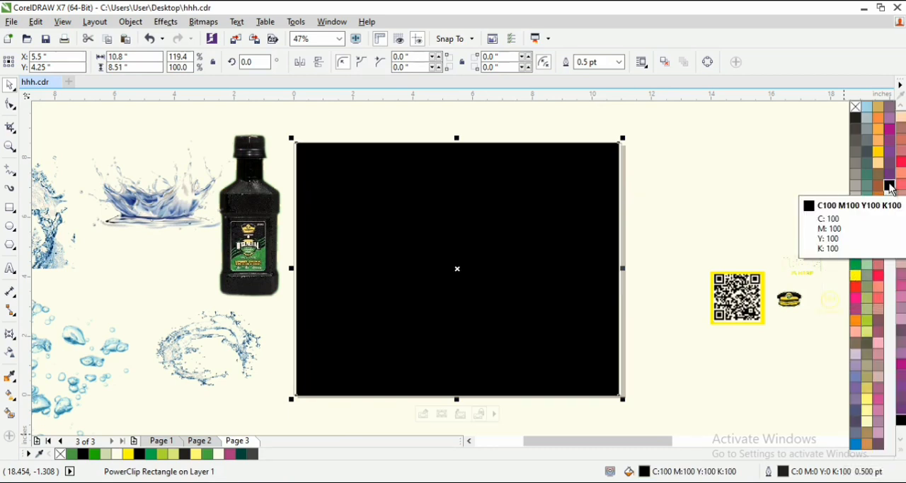
click(738, 147)
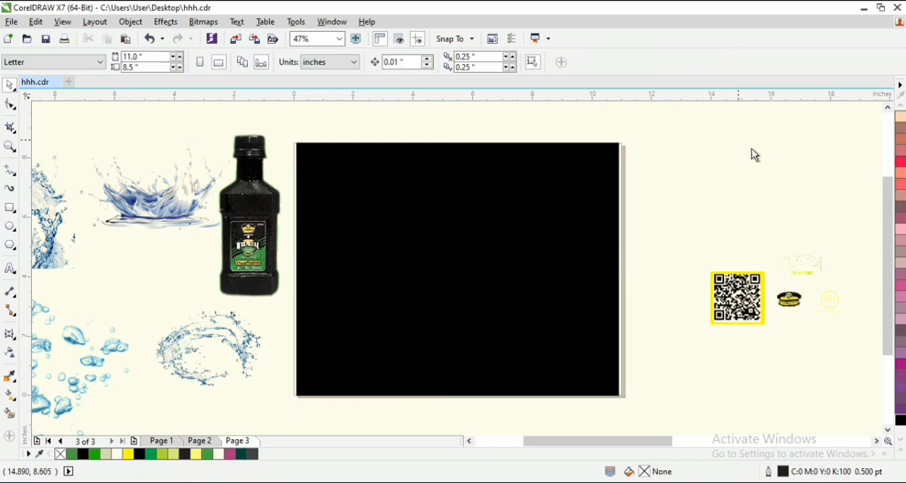
click(478, 243)
click(755, 164)
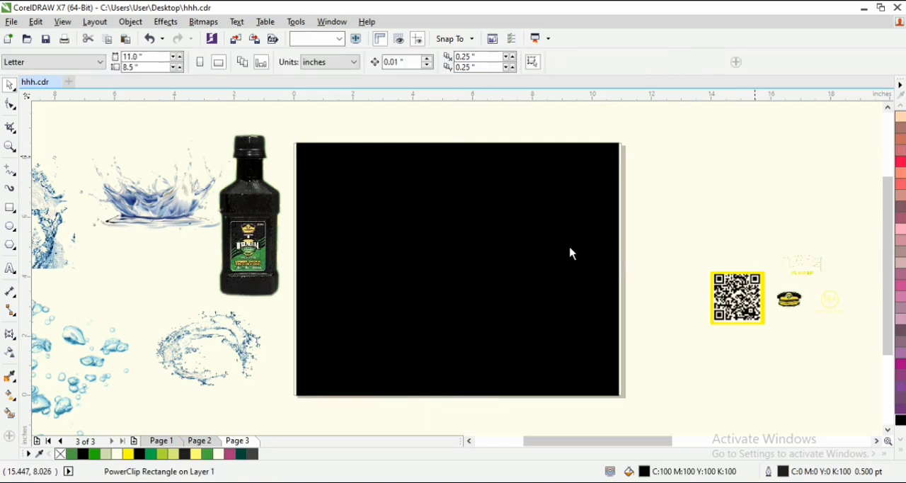
- Give the background rectangle an elliptical fountain fill with black edges and a green centre, C89 M18 Y100 K5
click(536, 321)
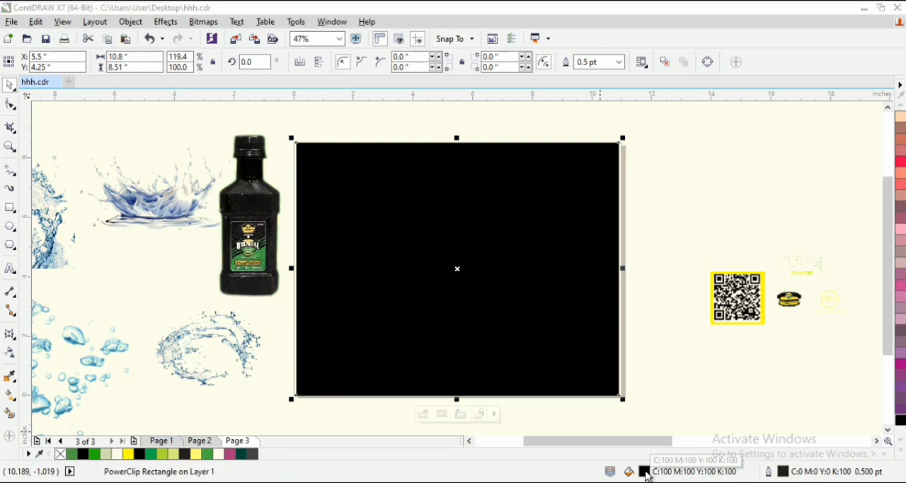
double_click(645, 472)
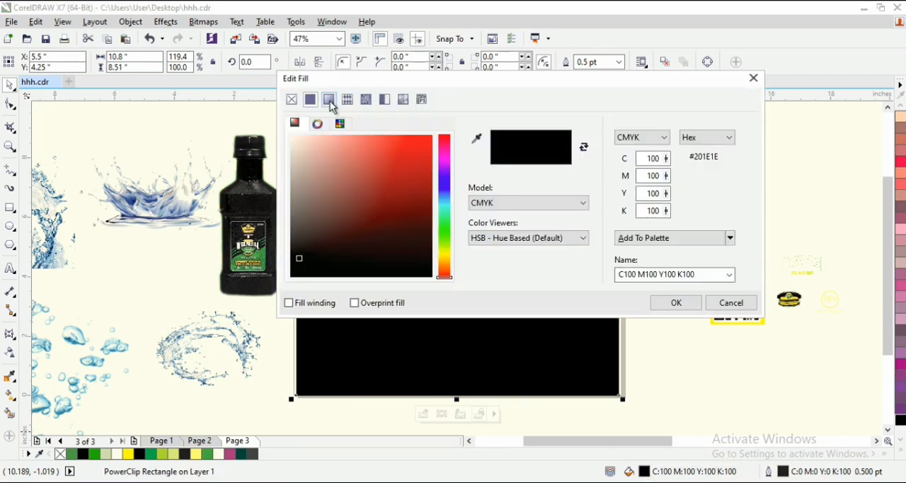
click(330, 102)
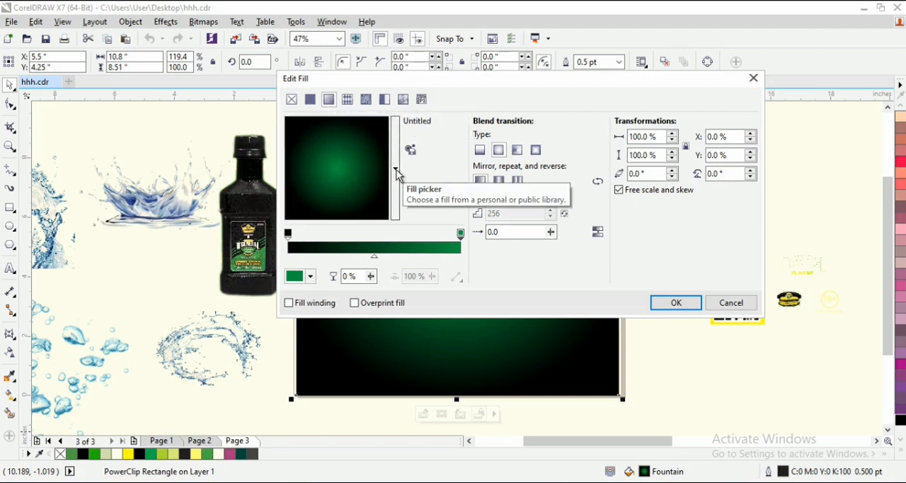
click(676, 302)
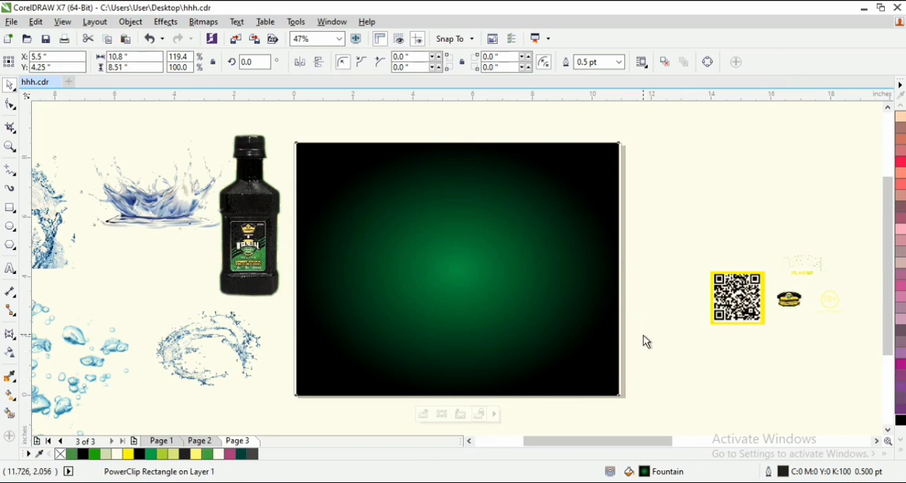
- Check the CMYK values of the green end node in the background's fountain fill
double_click(647, 472)
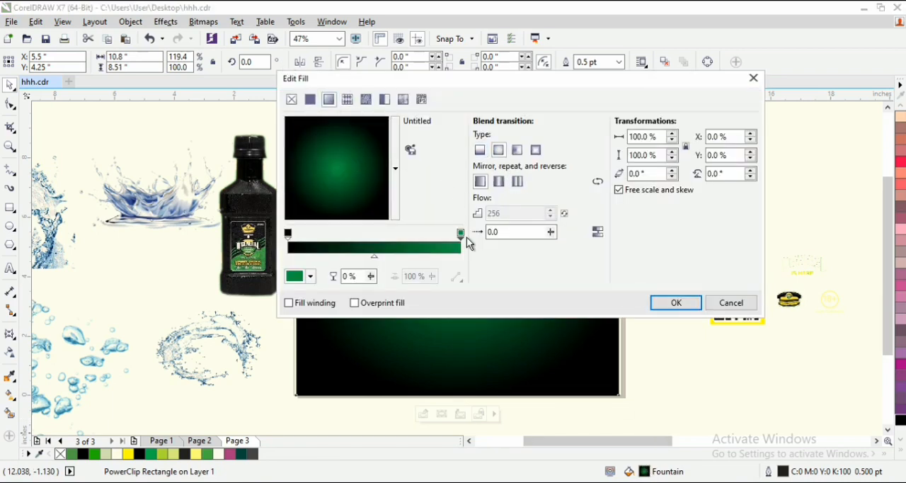
click(311, 276)
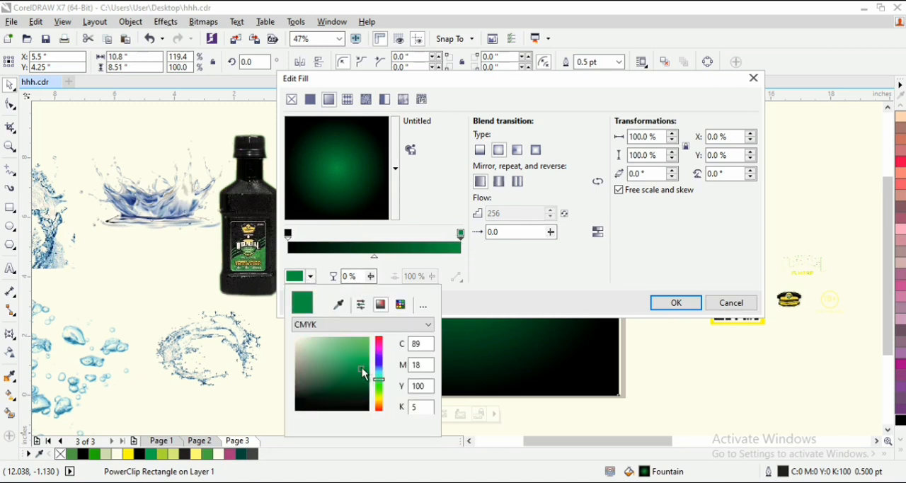
click(525, 277)
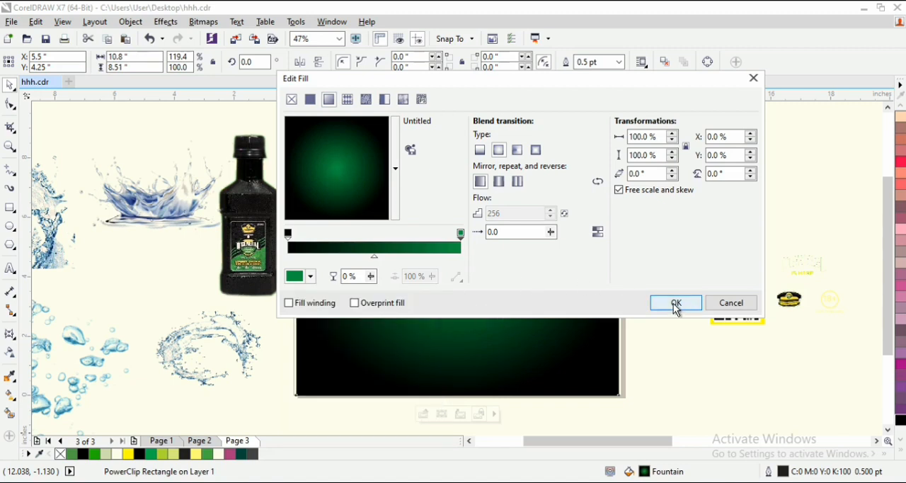
click(676, 303)
click(712, 396)
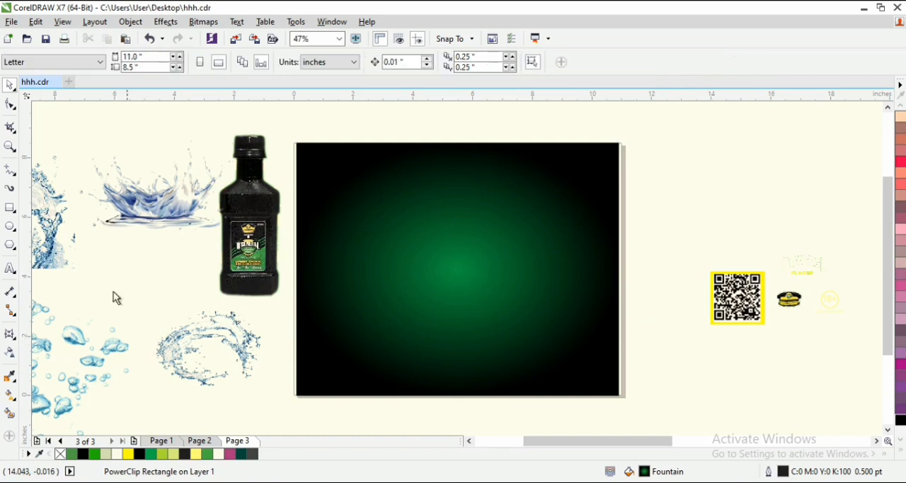
- Draw a circle about 5.4 inches in diameter and move it to about the middle of the background
click(10, 231)
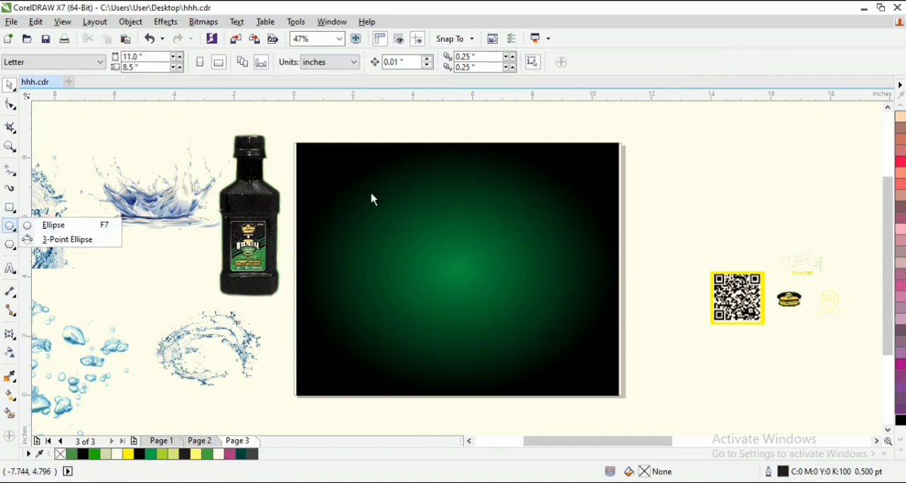
click(10, 226)
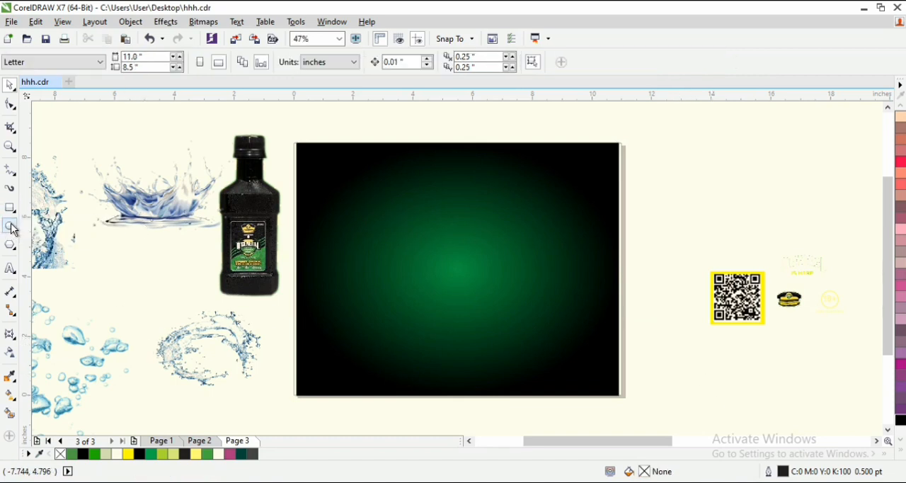
drag(380, 204, 542, 358)
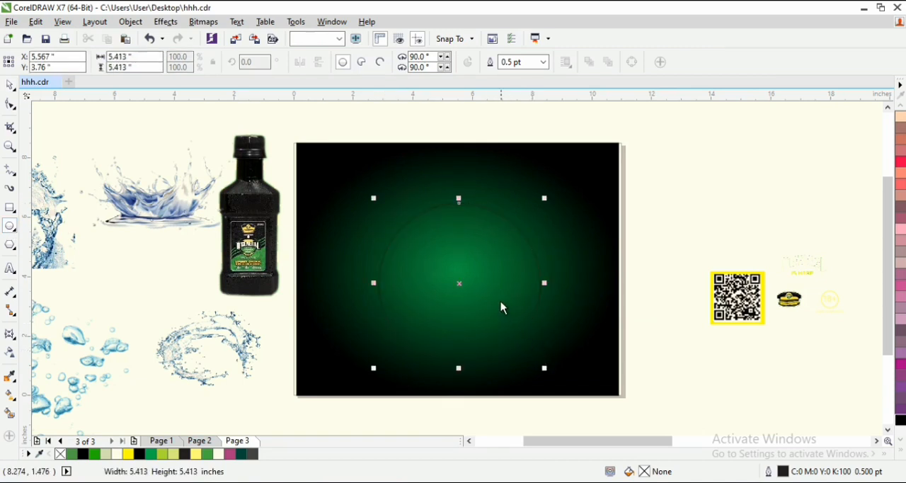
key(space)
drag(455, 278, 450, 269)
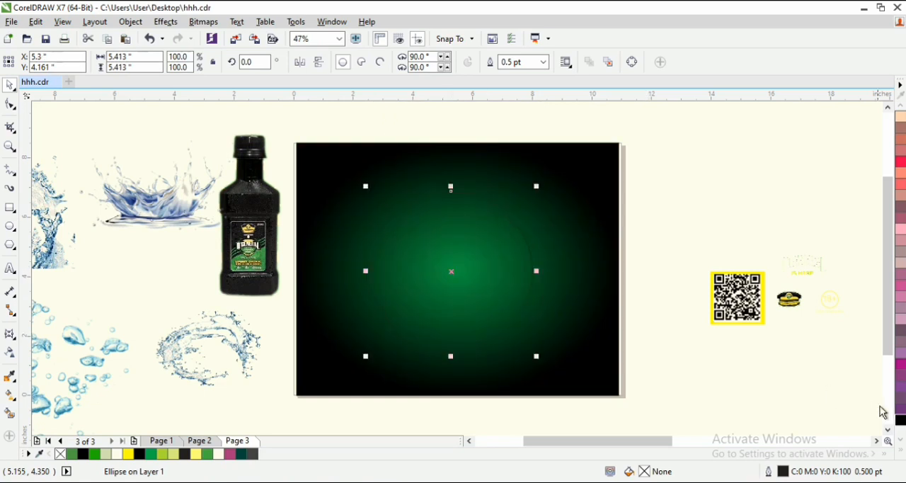
- Fill the circle with lime green, C40 M0 Y100 K0
click(900, 440)
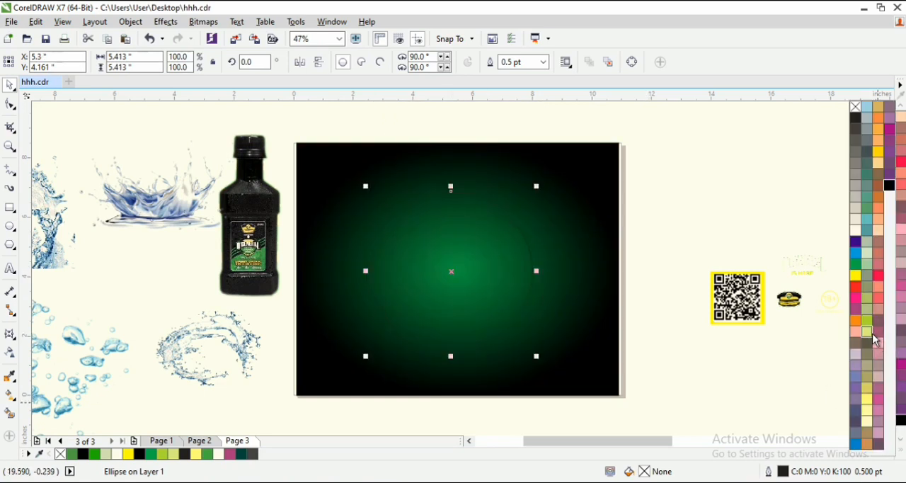
click(870, 335)
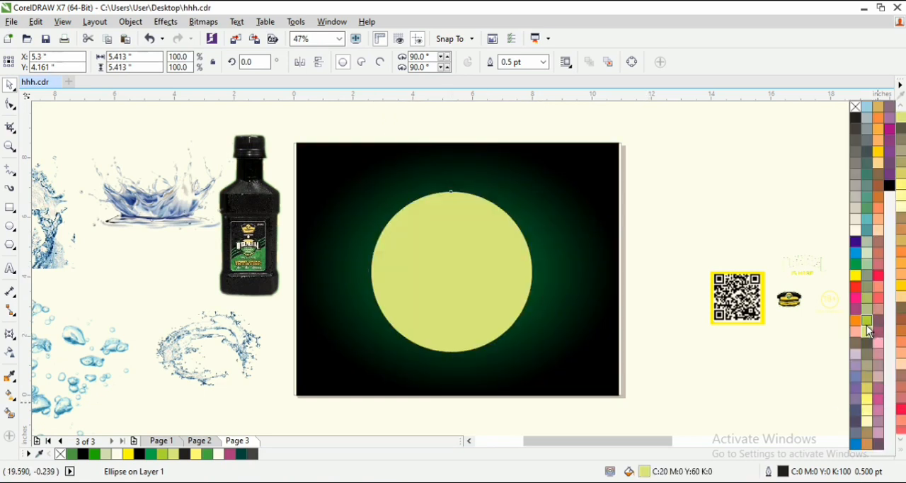
click(868, 325)
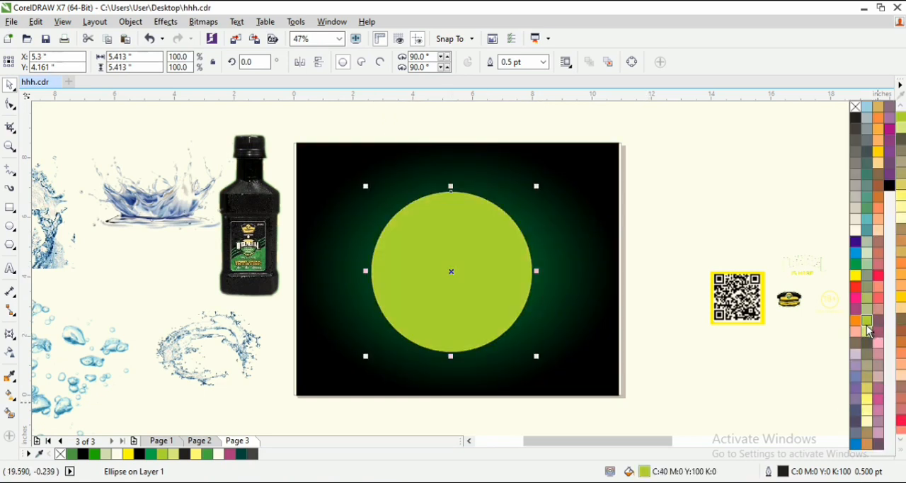
- Convert the lime green circle to a 300 dpi CMYK bitmap with anti-aliasing and a transparent background
click(215, 29)
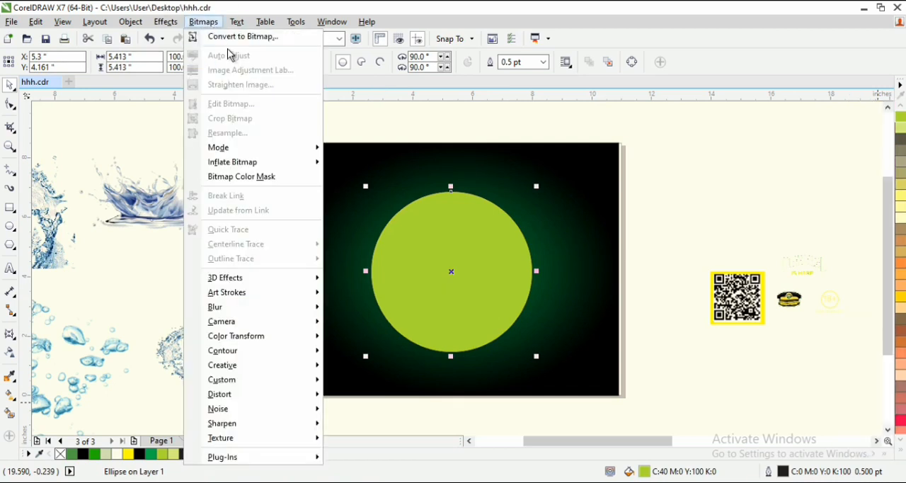
click(243, 36)
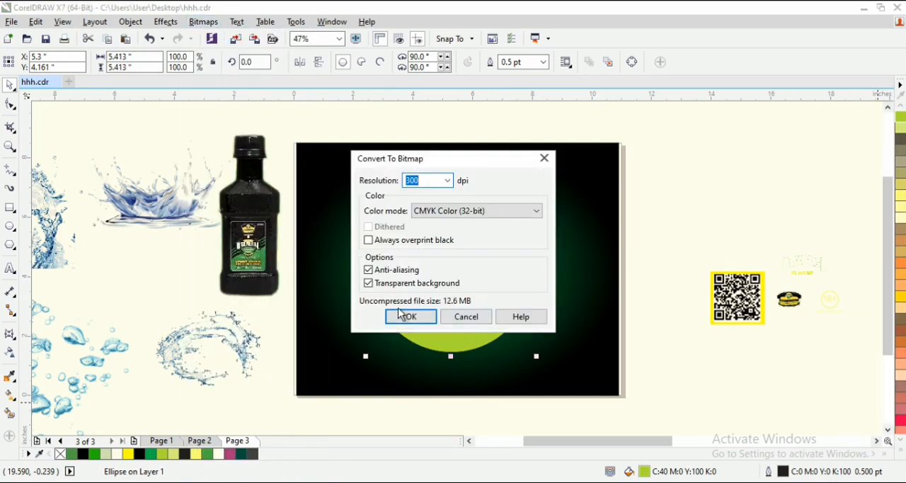
click(423, 319)
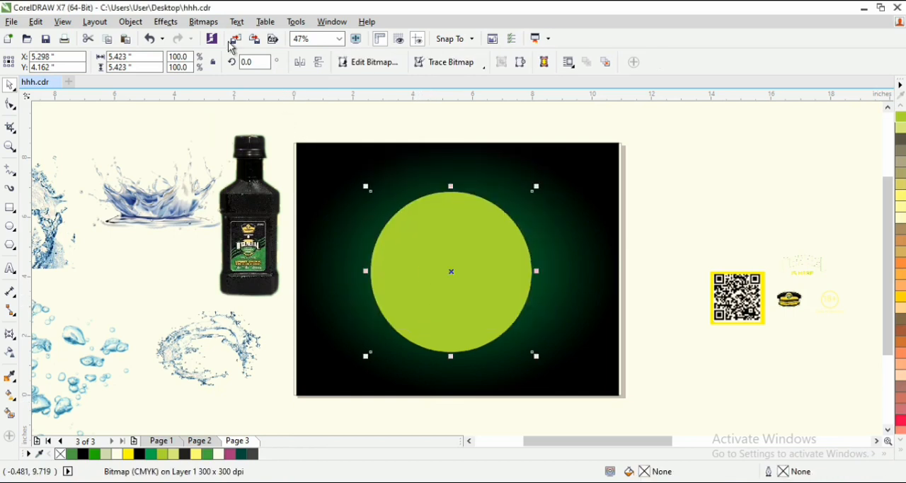
- Apply a Gaussian blur with a 250-pixel radius to the circle bitmap and scale it down to about 5.8 inches wide
click(212, 22)
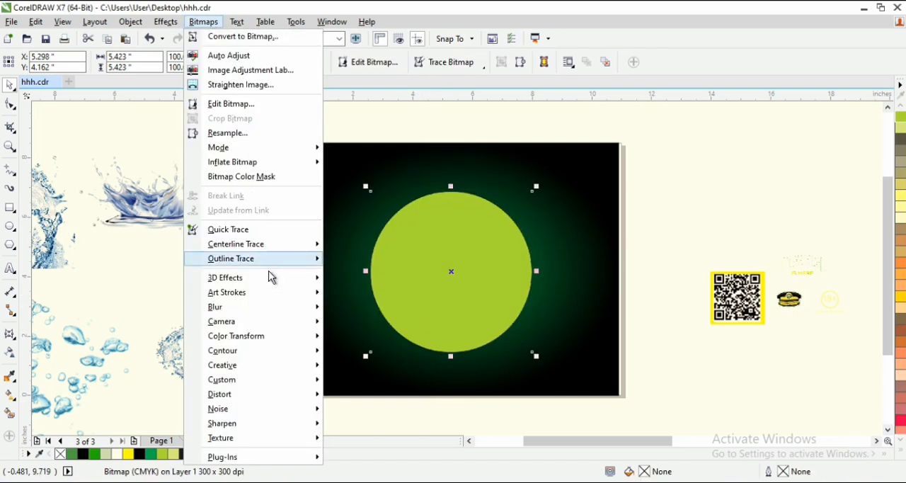
mouse_move(274, 315)
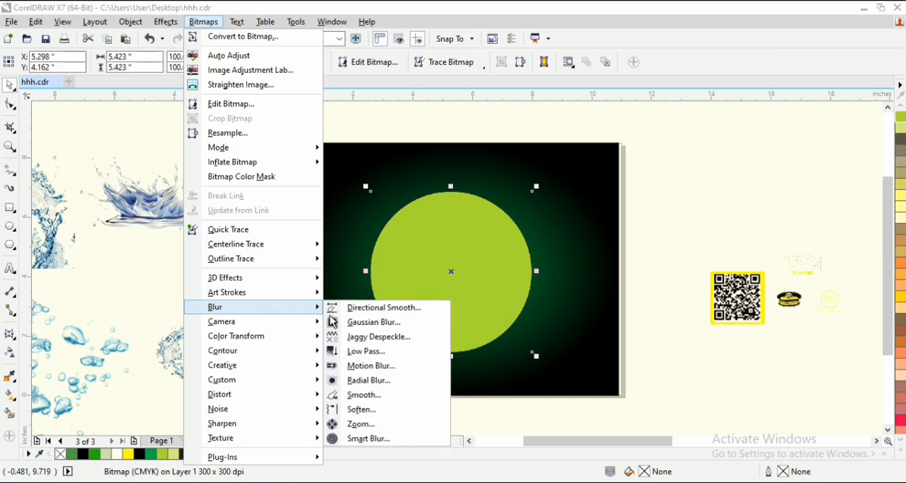
click(385, 323)
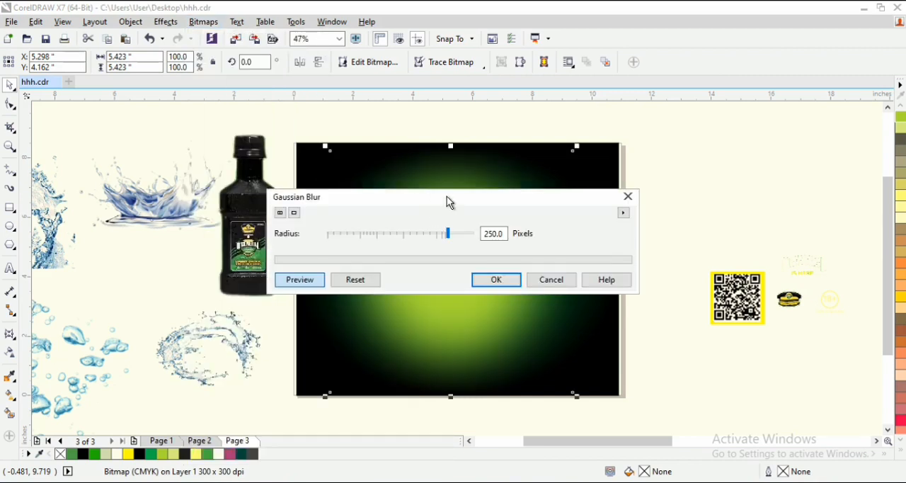
drag(446, 196, 625, 64)
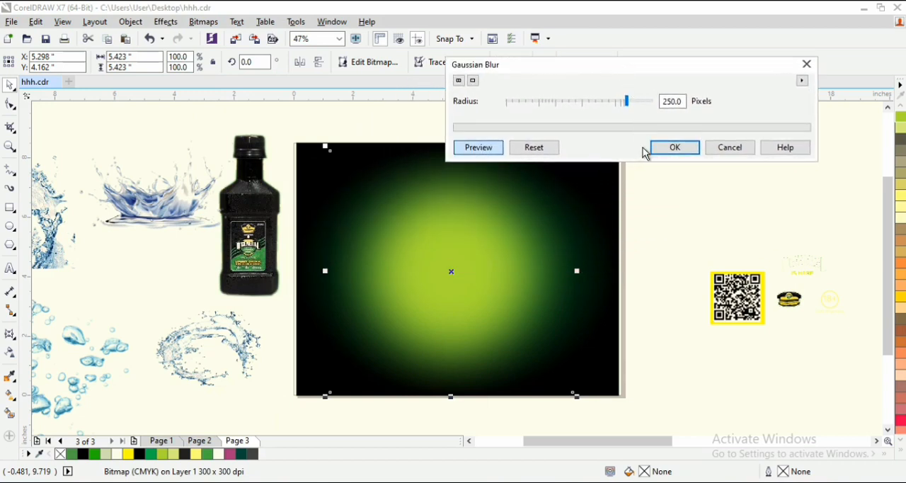
key(Return)
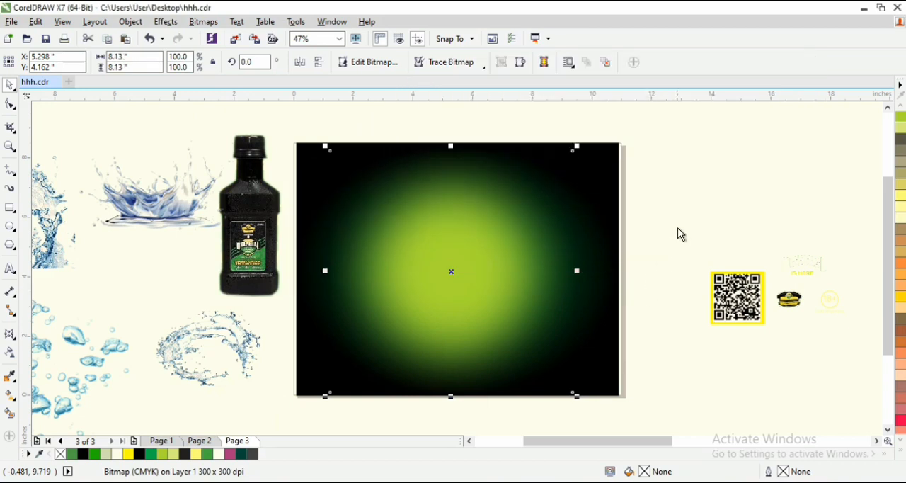
drag(575, 154, 548, 187)
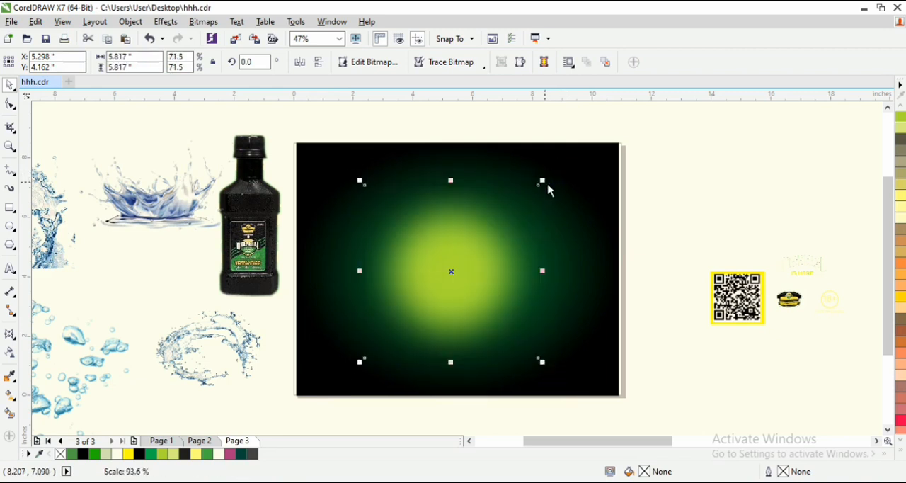
click(722, 198)
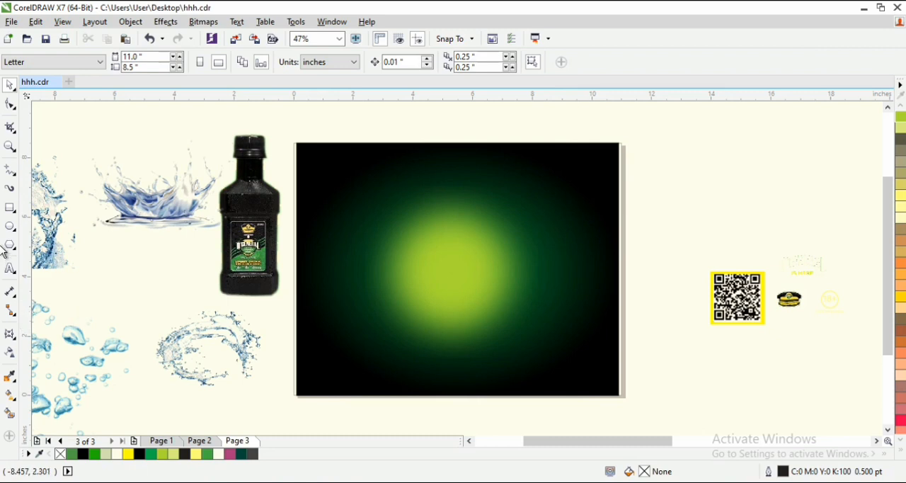
- Draw a second circle about 5.8 inches in diameter and move it so it straddles the page's right edge
click(10, 226)
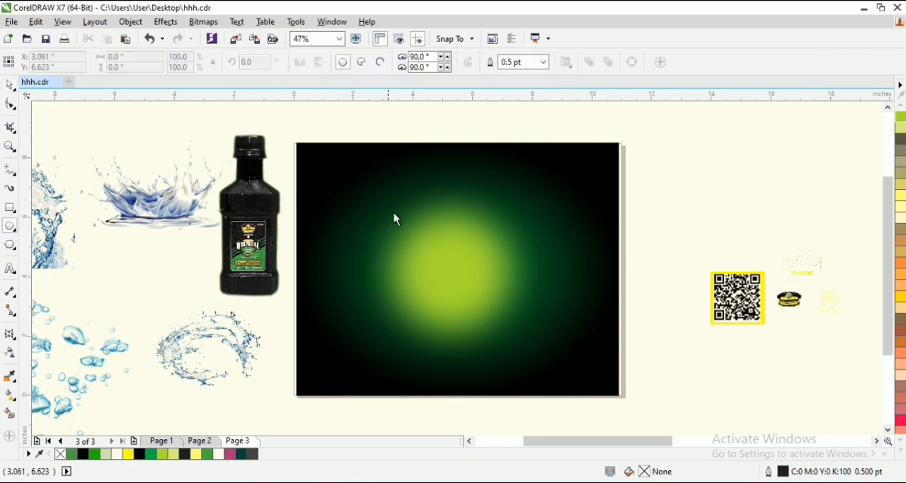
drag(379, 194, 566, 348)
key(space)
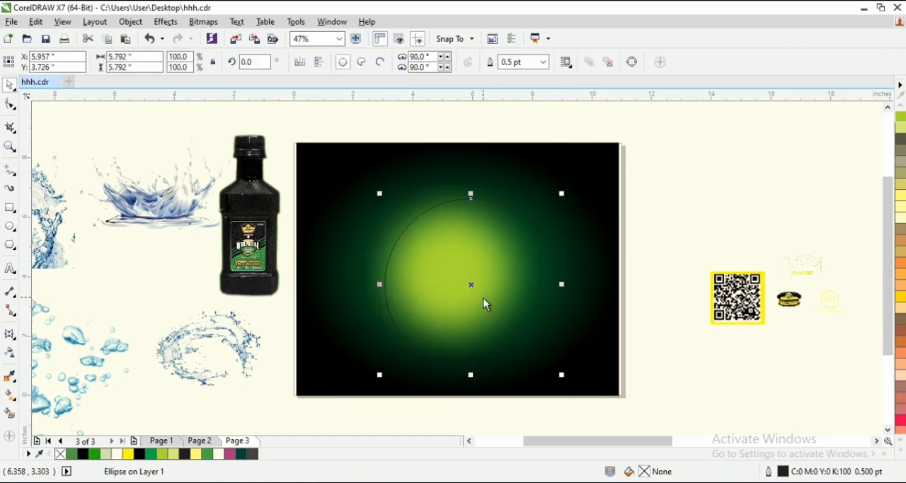
drag(468, 288, 616, 267)
- Move the second circle back over the lime glow and color its fill and outline yellow, C0 M0 Y100 K0
click(479, 272)
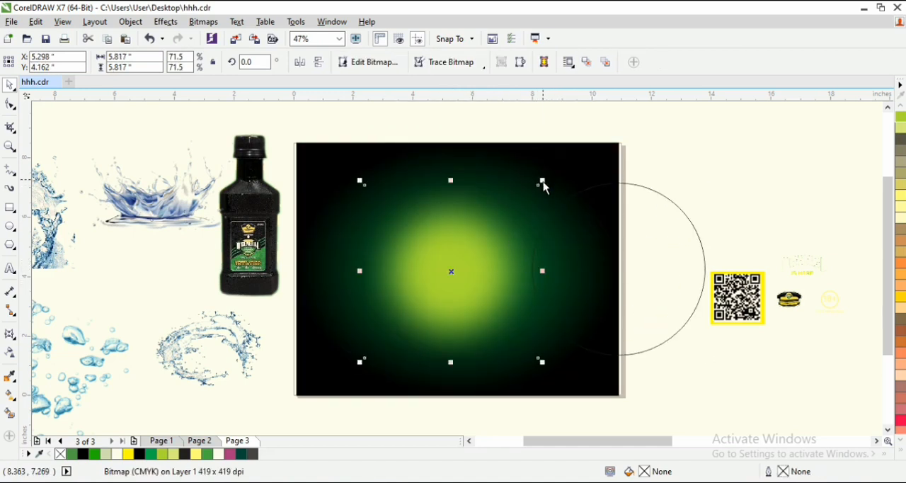
drag(639, 269, 495, 247)
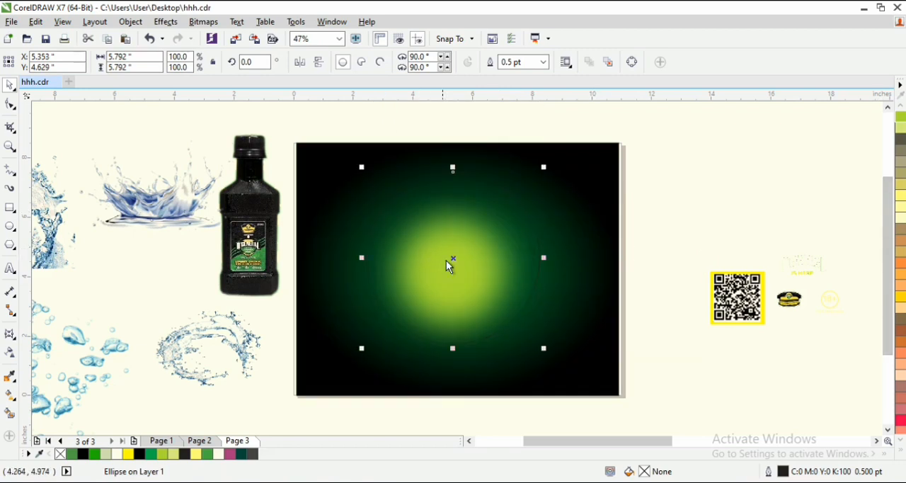
click(901, 455)
click(857, 277)
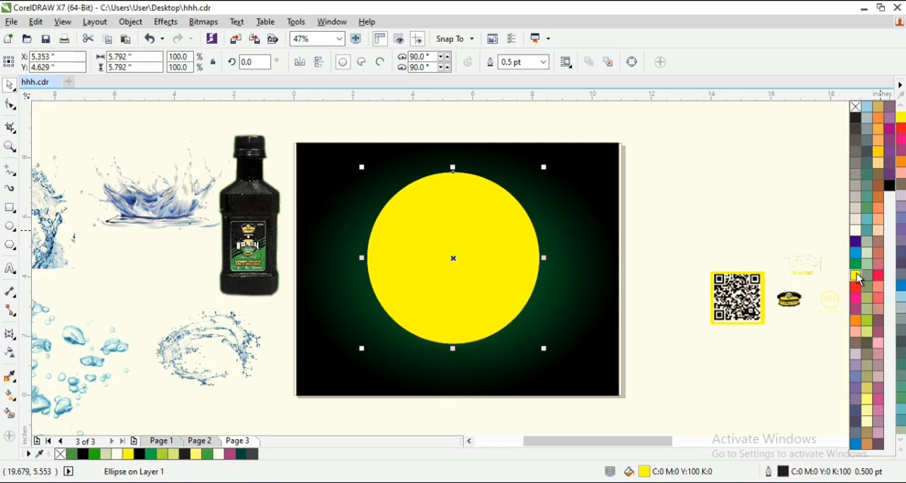
- Apply an elliptical fountain transparency to the yellow circle and shift its midpoint slightly toward the center
click(9, 354)
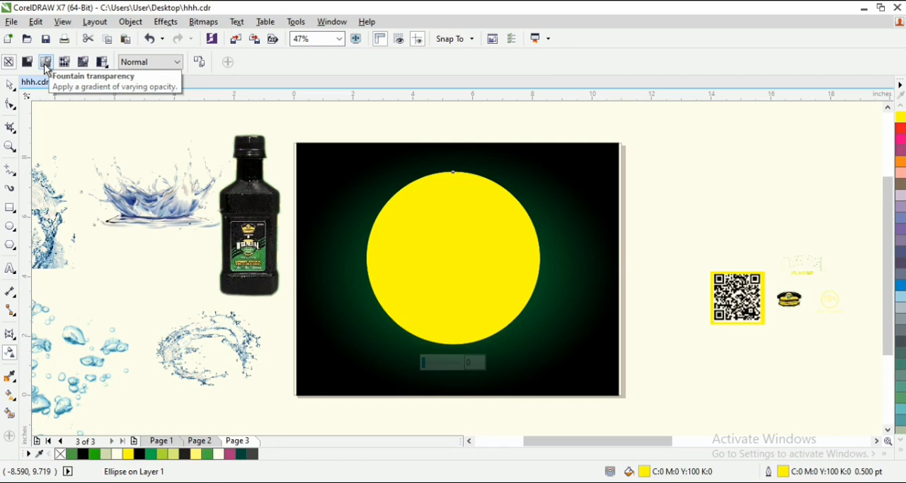
click(46, 65)
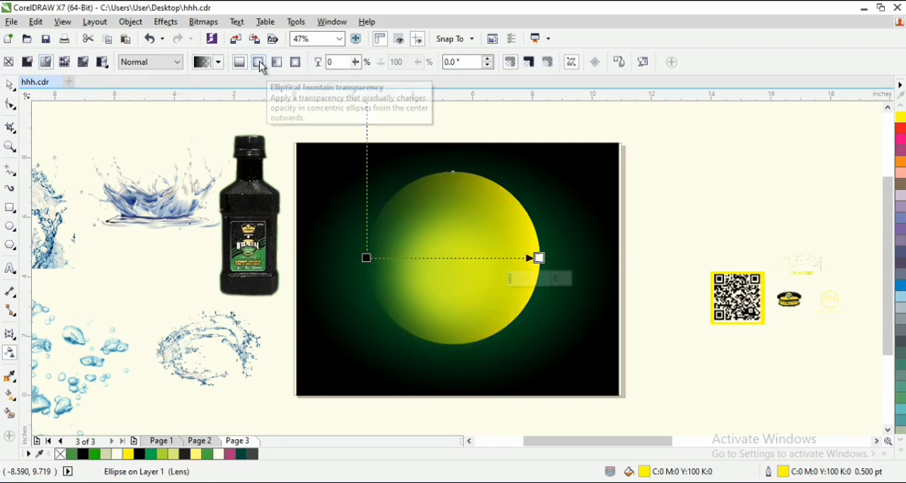
click(259, 65)
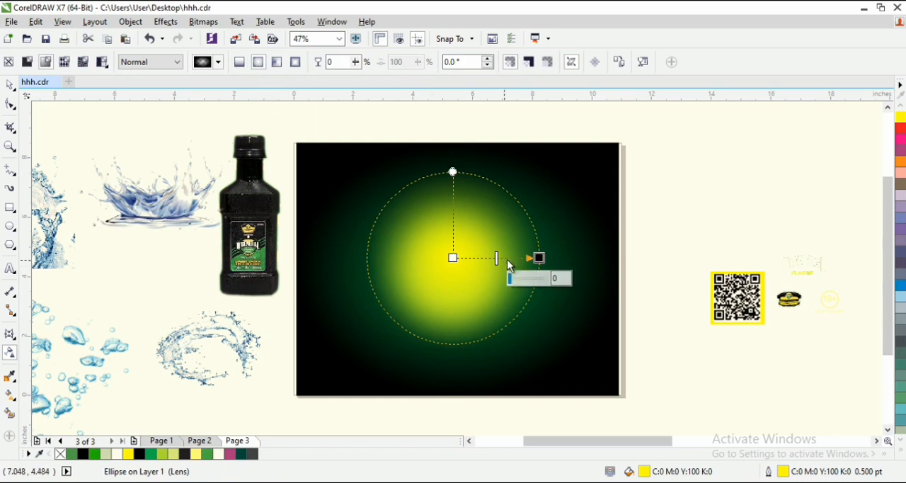
drag(497, 263, 494, 266)
key(space)
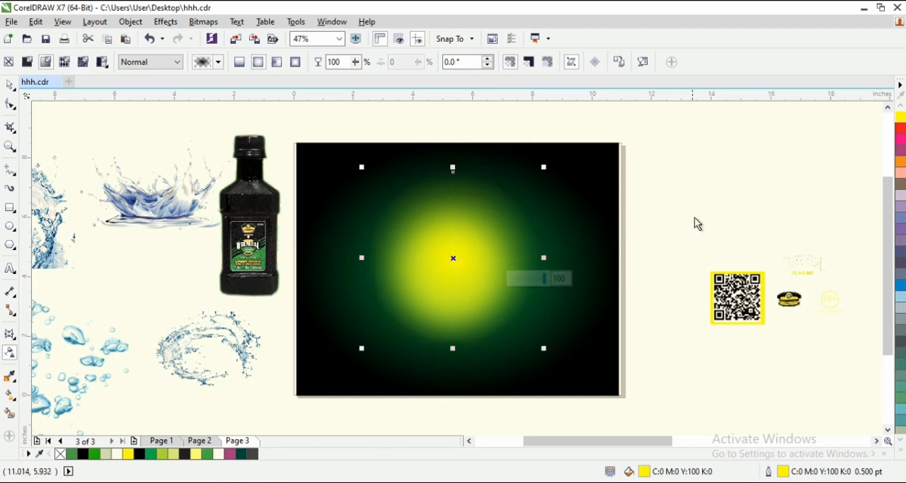
click(723, 186)
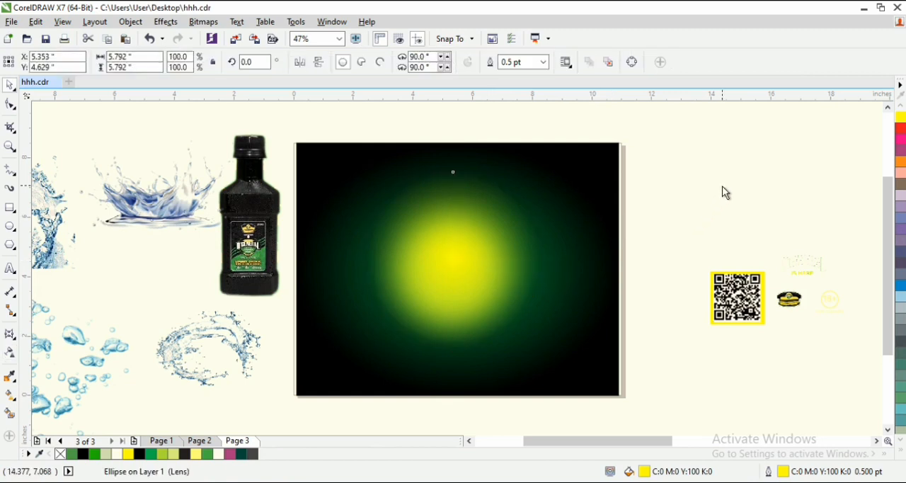
- Tighten the yellow glow by moving its transparency midpoint further toward the circle's center
click(463, 260)
click(12, 355)
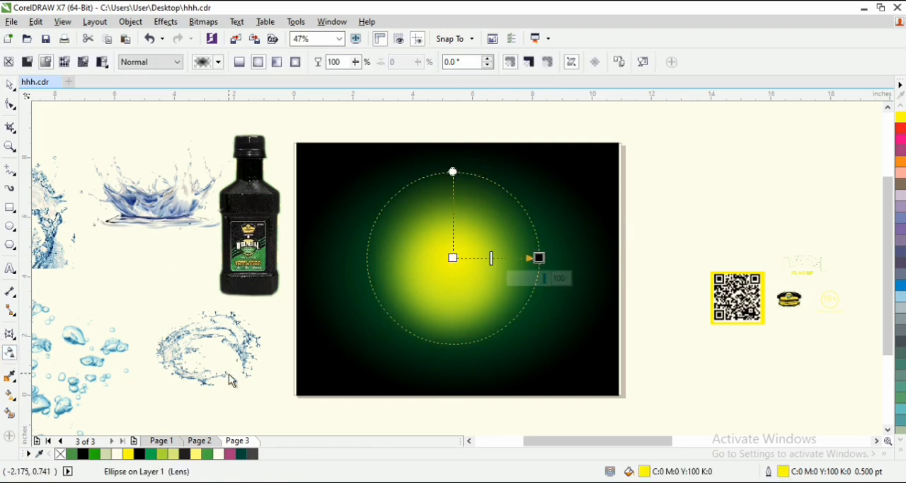
drag(492, 256, 484, 257)
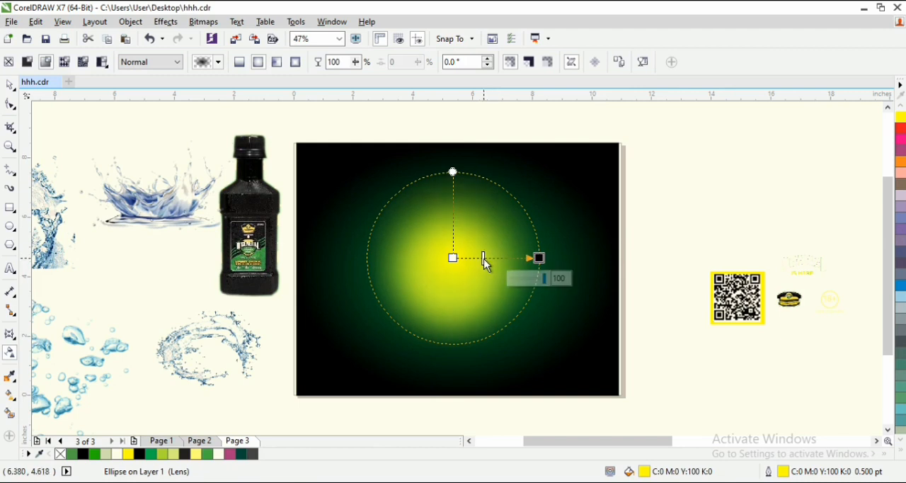
key(space)
click(733, 211)
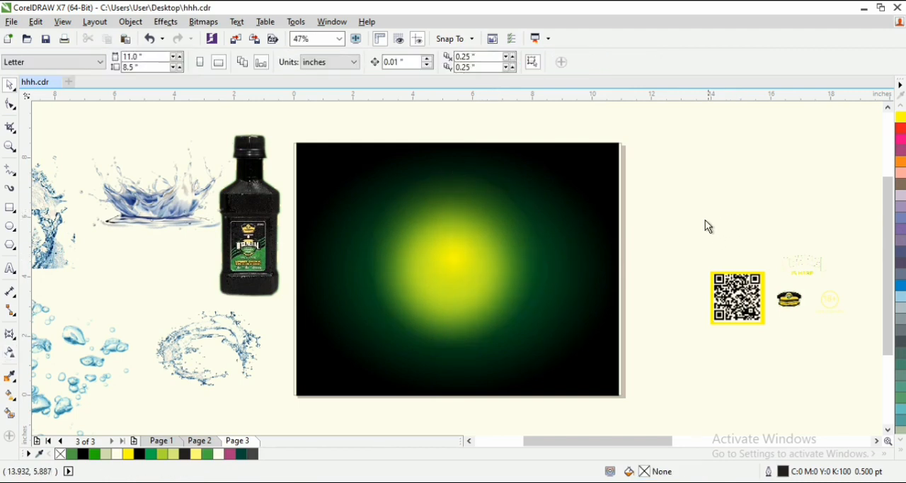
- Place the crown-shaped water splash image on the page below the glow, at about X 5.511, Y 2.301 inches
click(157, 209)
drag(158, 208, 463, 307)
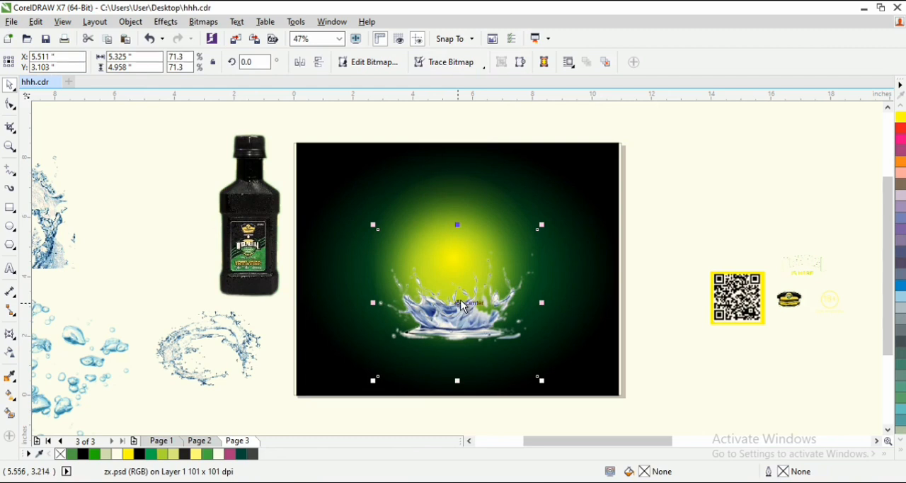
drag(463, 305, 468, 330)
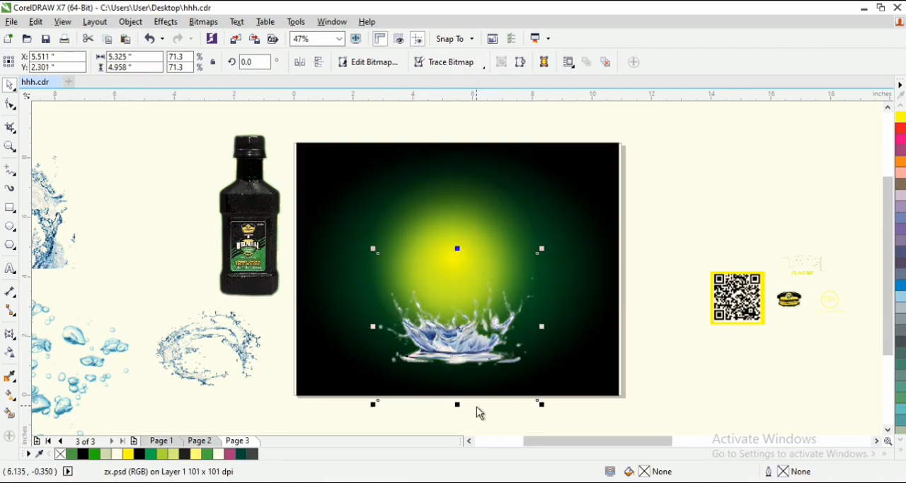
- Convert the splash bitmap to Duotone mode as a monotone using the ink color PANTONE 354 C
click(203, 22)
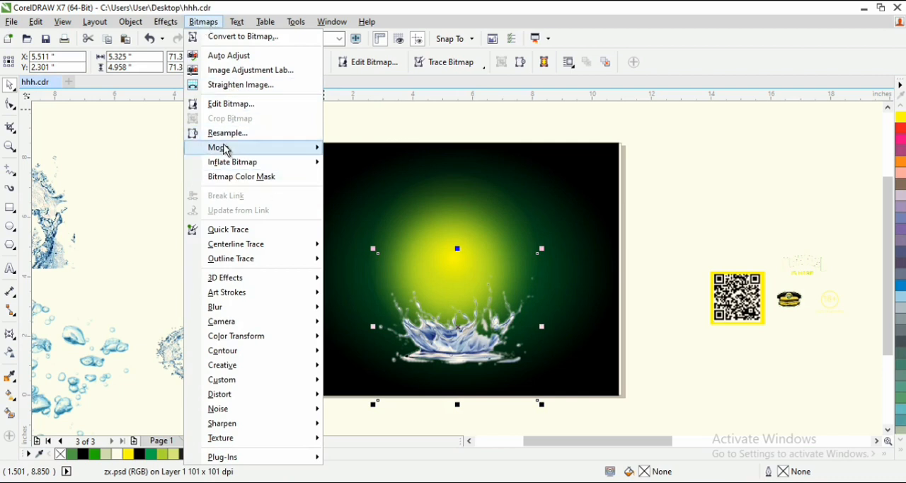
mouse_move(231, 152)
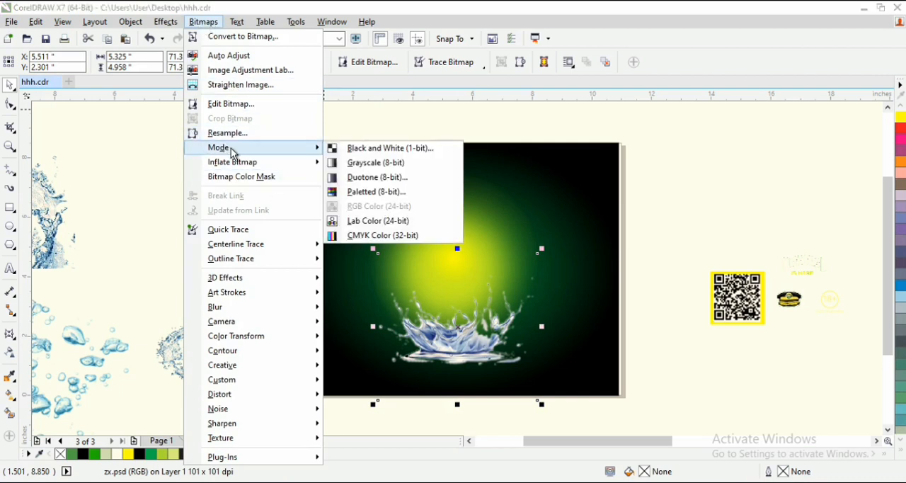
click(394, 183)
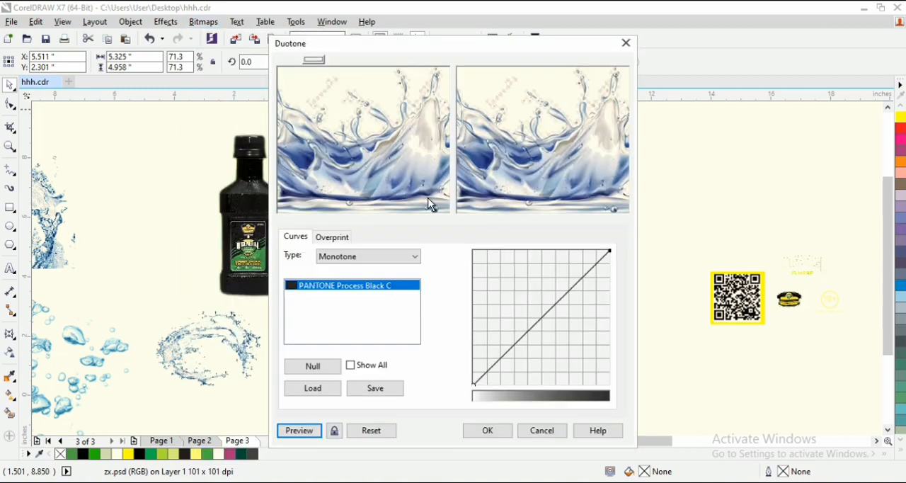
click(351, 285)
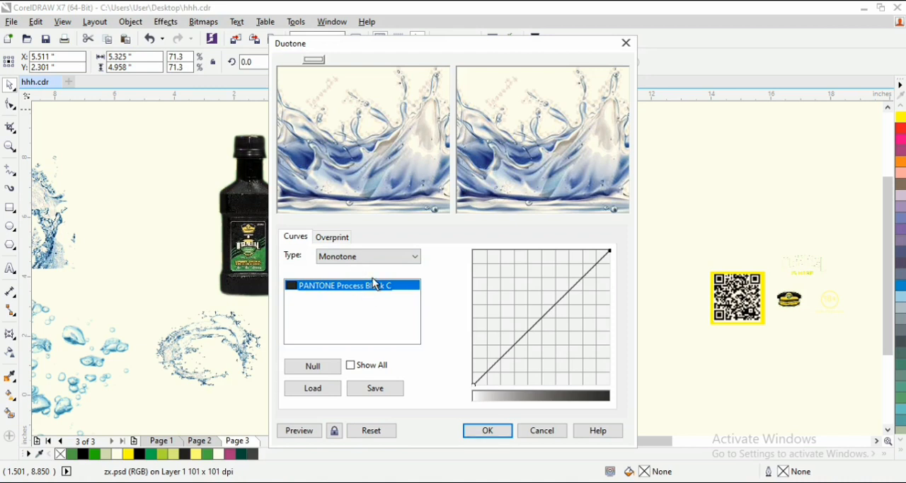
double_click(375, 284)
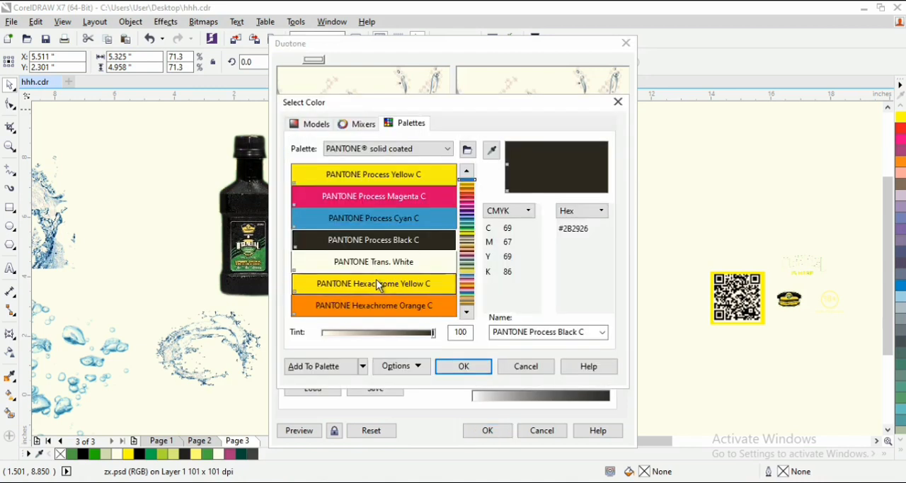
click(468, 229)
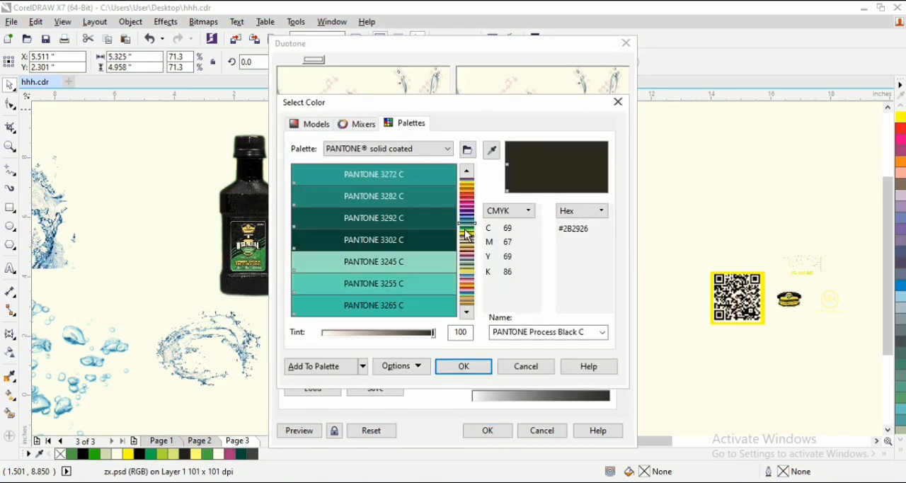
click(466, 230)
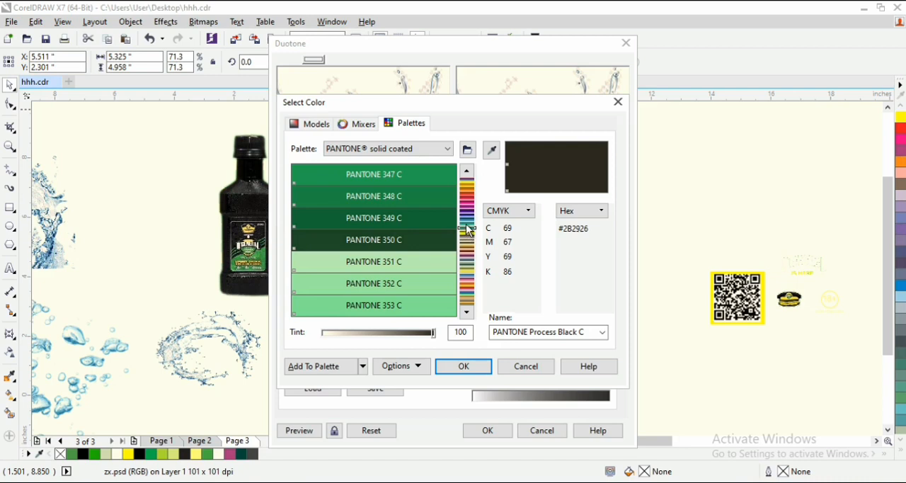
click(467, 226)
drag(467, 229, 468, 235)
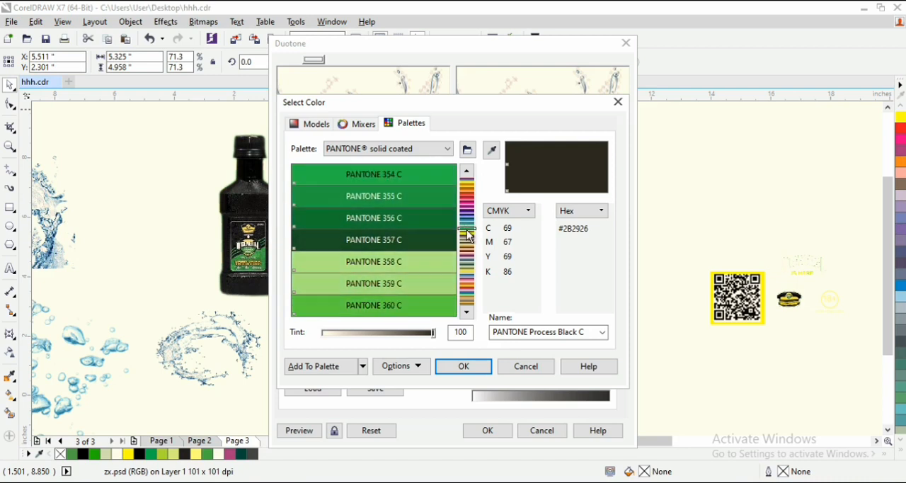
click(415, 175)
click(413, 174)
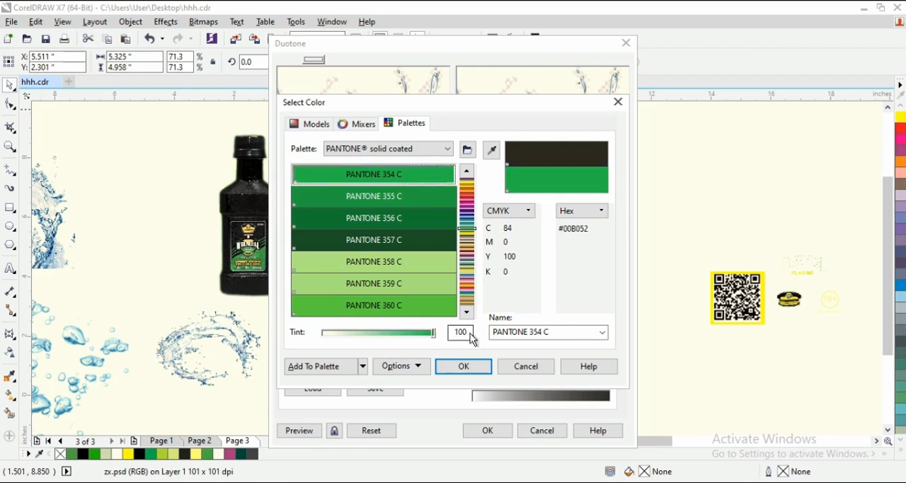
click(474, 375)
click(500, 431)
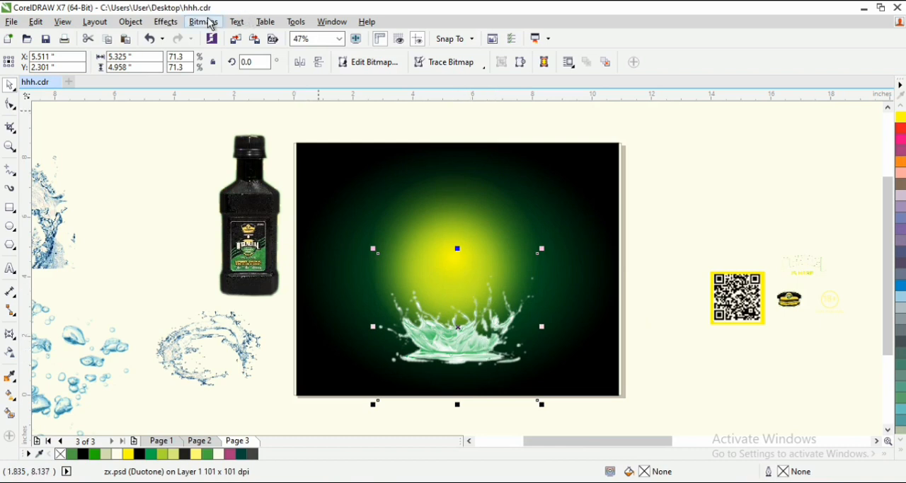
- Darken the green splash with Hue/Saturation/Lightness, setting the master channel's lightness to -33
click(172, 26)
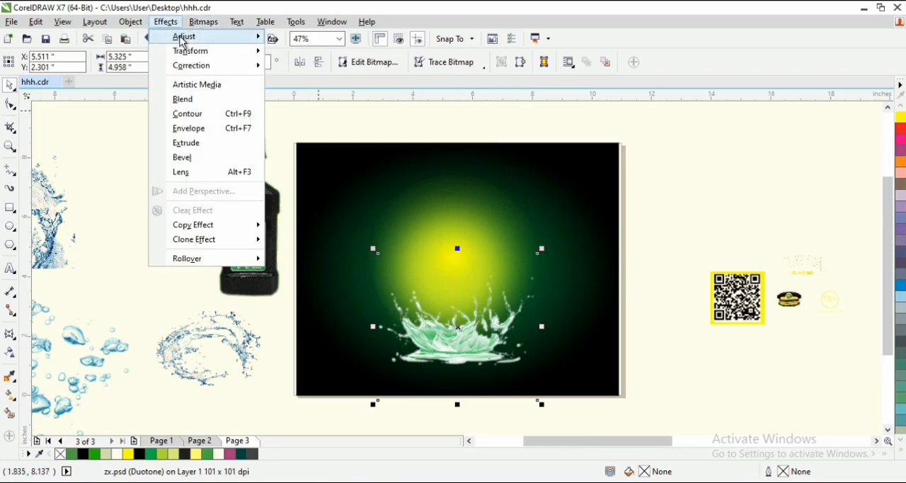
mouse_move(183, 36)
click(328, 155)
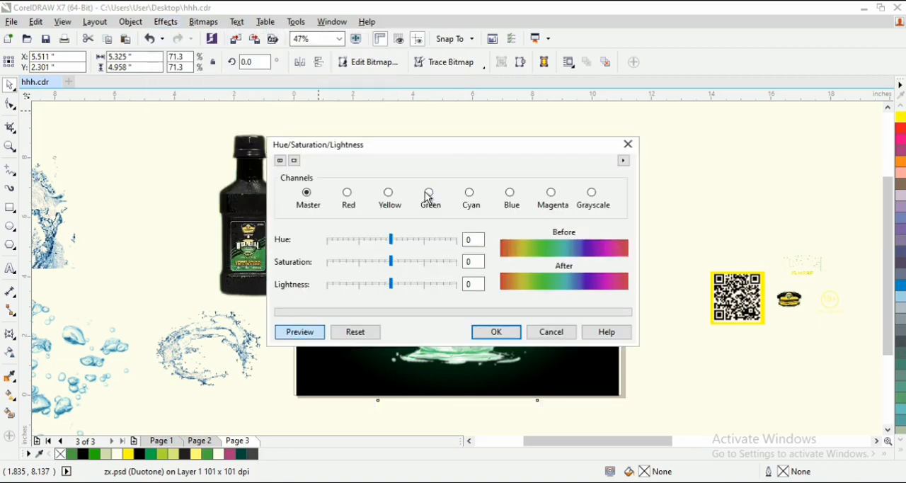
drag(771, 56, 762, 52)
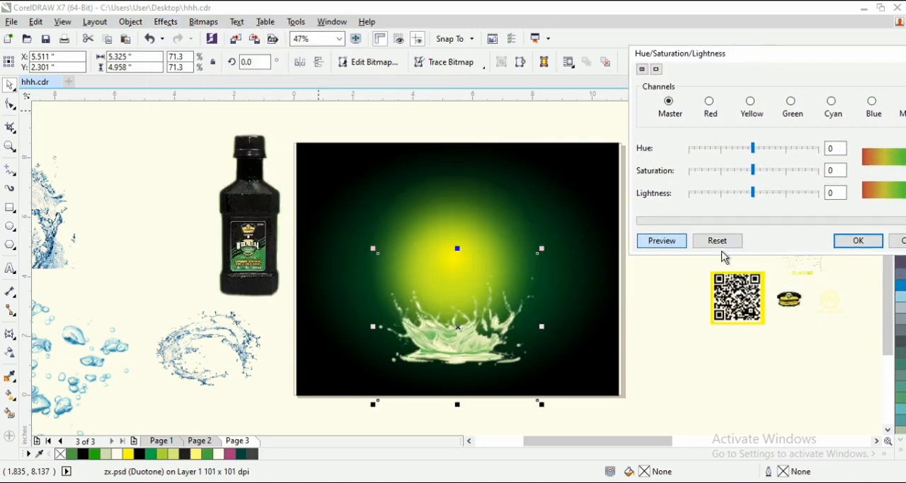
click(737, 196)
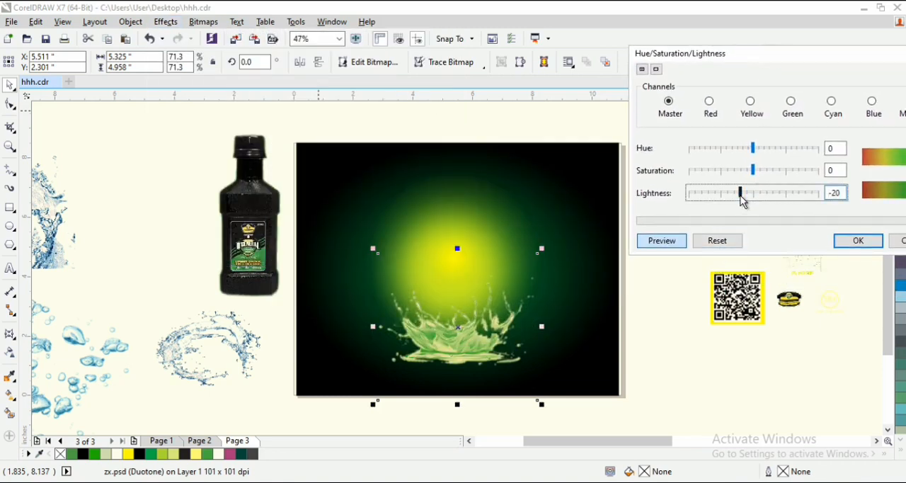
click(734, 197)
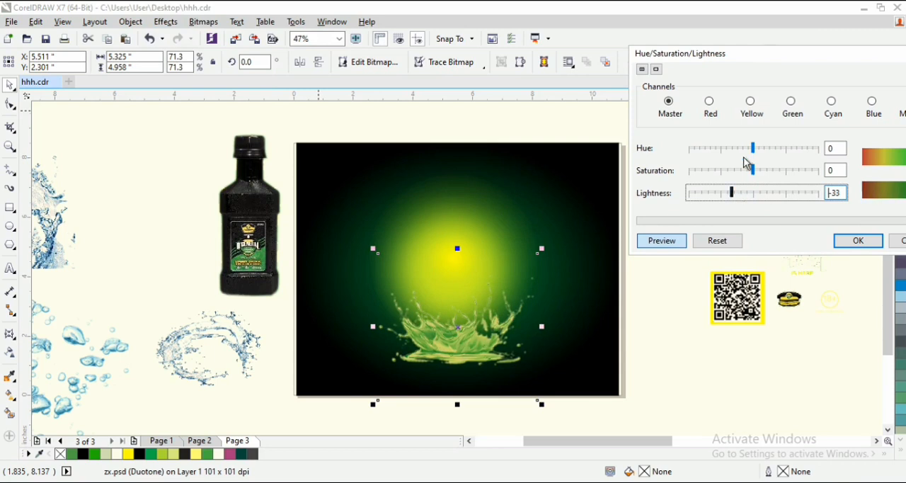
drag(775, 57, 591, 34)
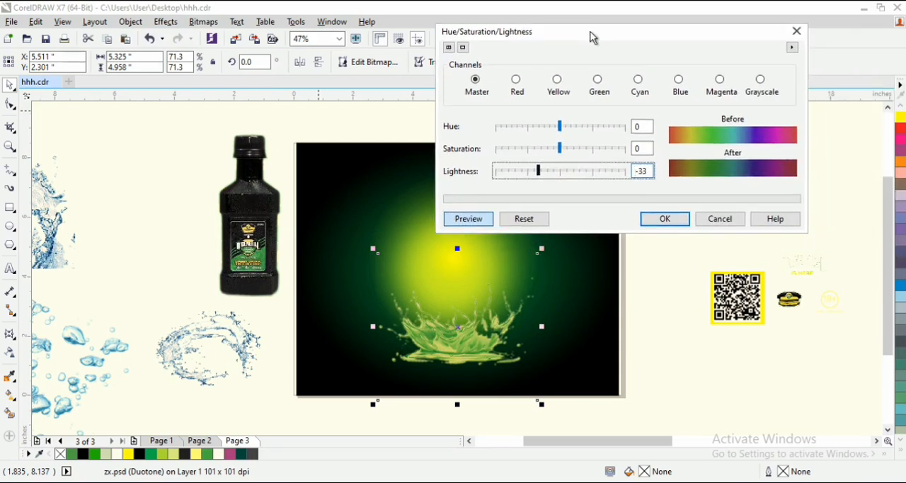
click(666, 220)
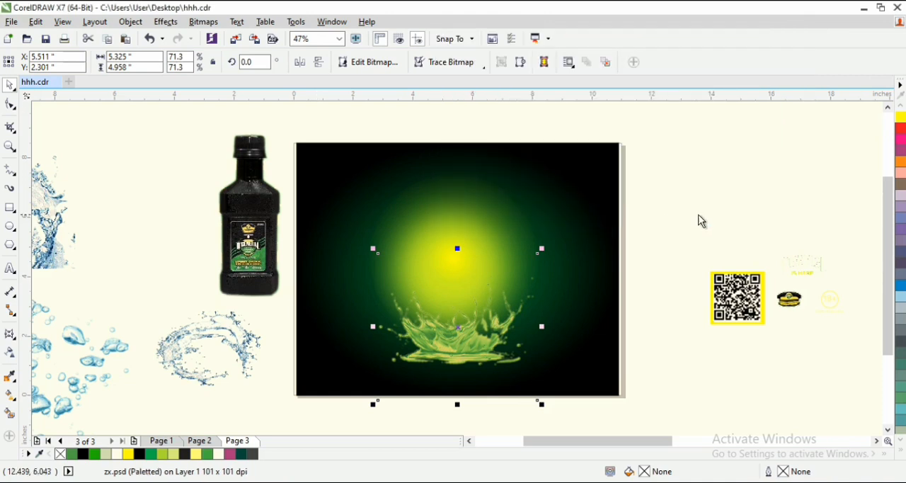
click(740, 194)
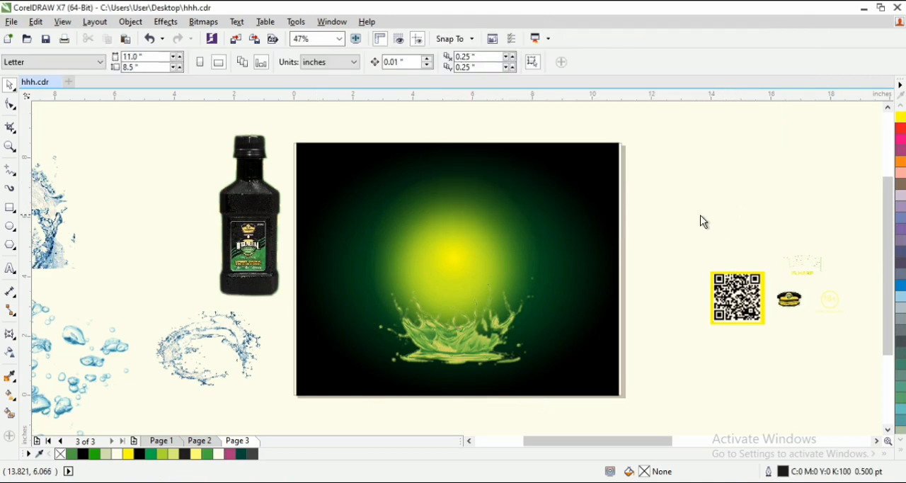
- Place the bottle over the glow and splash near the page's center and bring it to the front
click(268, 206)
mouse_move(268, 206)
mouse_down()
mouse_move(455, 259)
mouse_move(463, 283)
mouse_up()
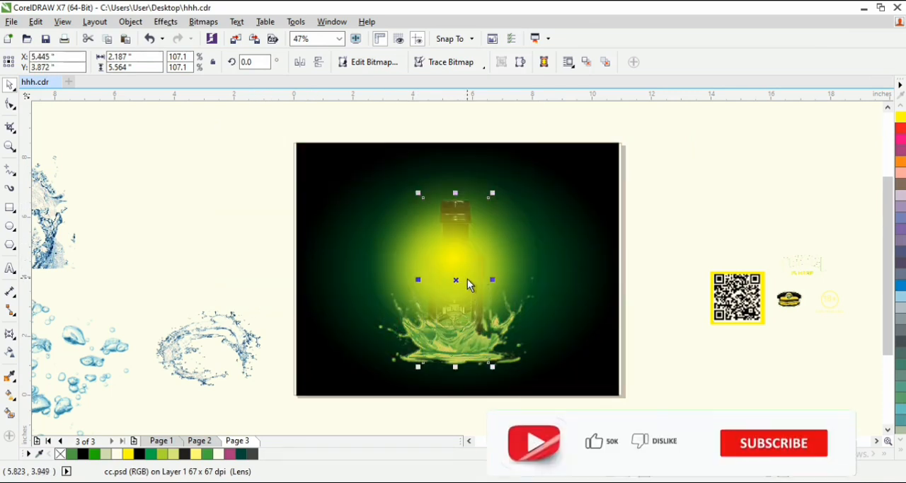
key(shift+Page_Up)
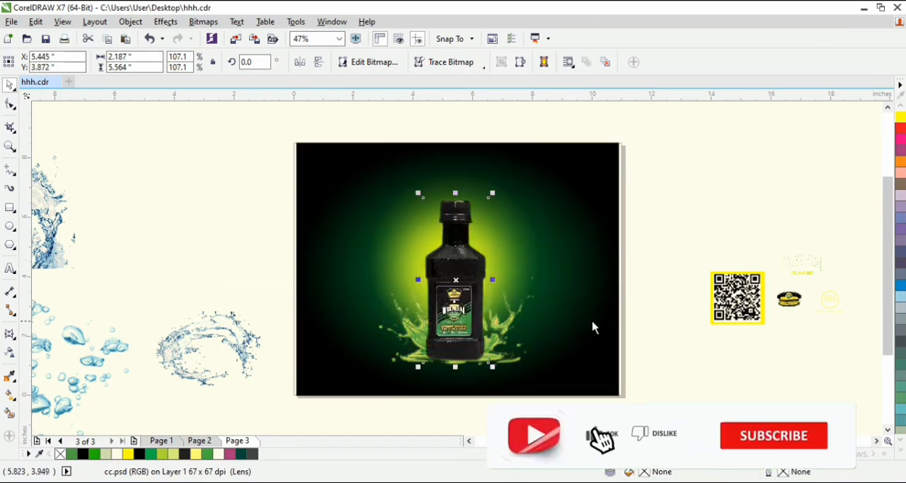
mouse_move(460, 281)
mouse_down()
mouse_move(470, 281)
mouse_move(465, 274)
mouse_up()
click(737, 193)
- Select the bottle and splash together and shift them right by about 0.18 inches
shift+click(510, 331)
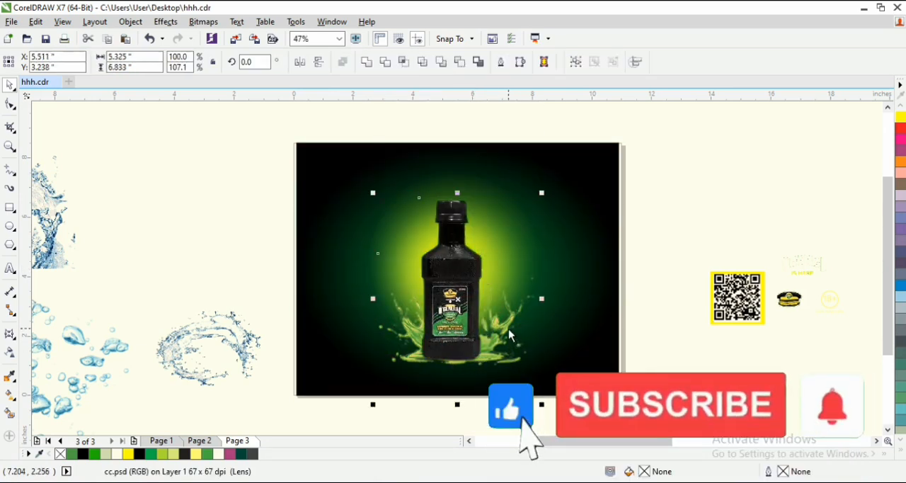
drag(499, 326, 504, 326)
click(733, 212)
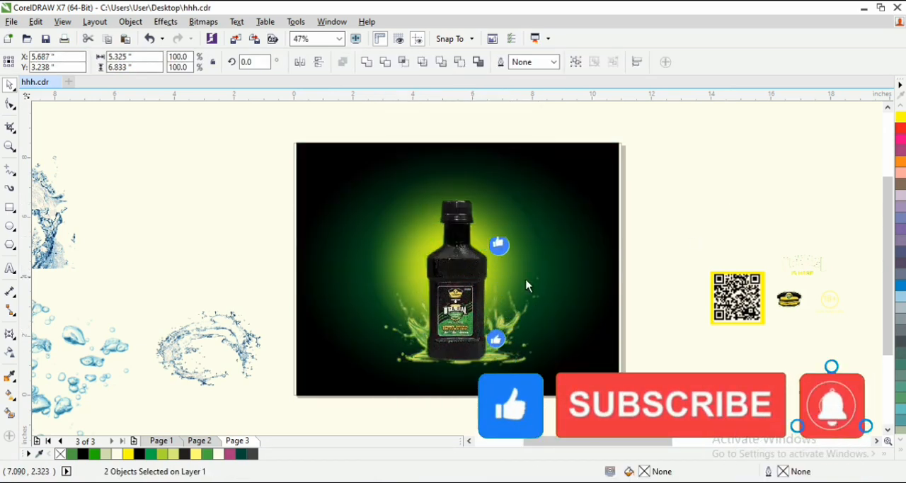
- Scale the bottle down to about 2.0 by 5.1 inches and center it over the green splash
click(463, 271)
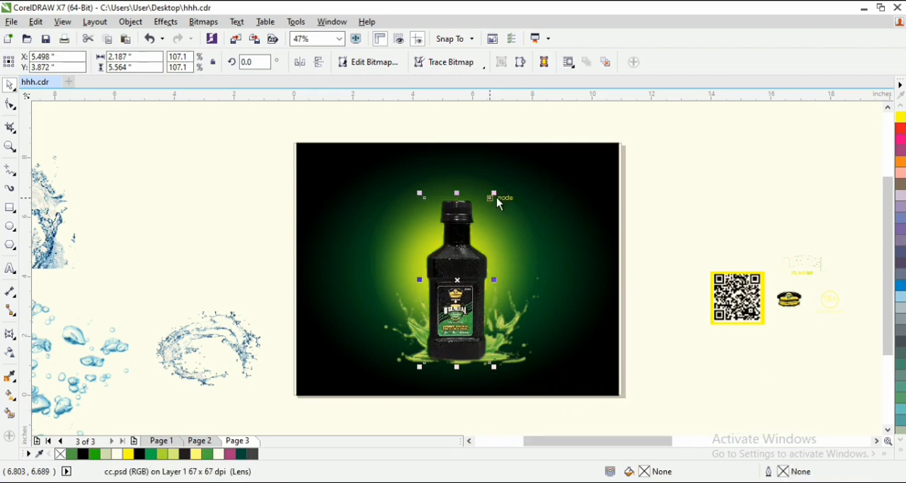
drag(497, 195, 481, 235)
drag(465, 283, 469, 283)
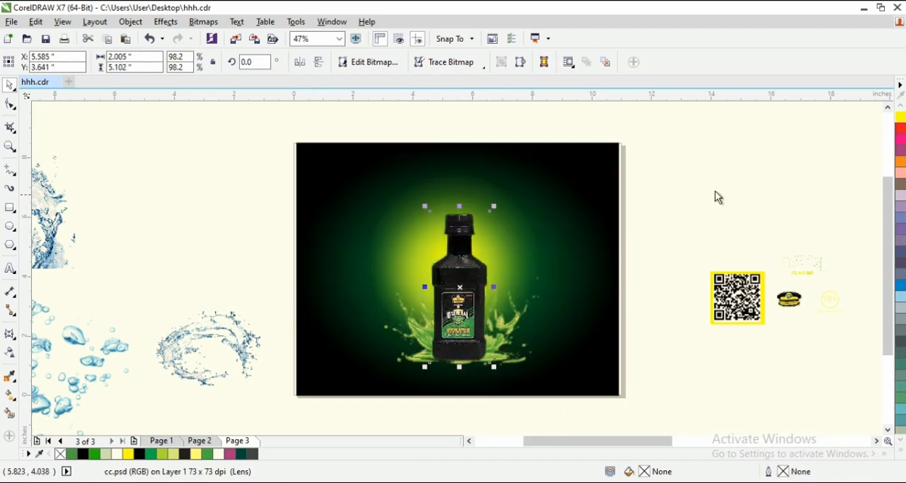
- Move the large arched water splash and the smaller ring-shaped splash up on the empty area beside the page
click(59, 228)
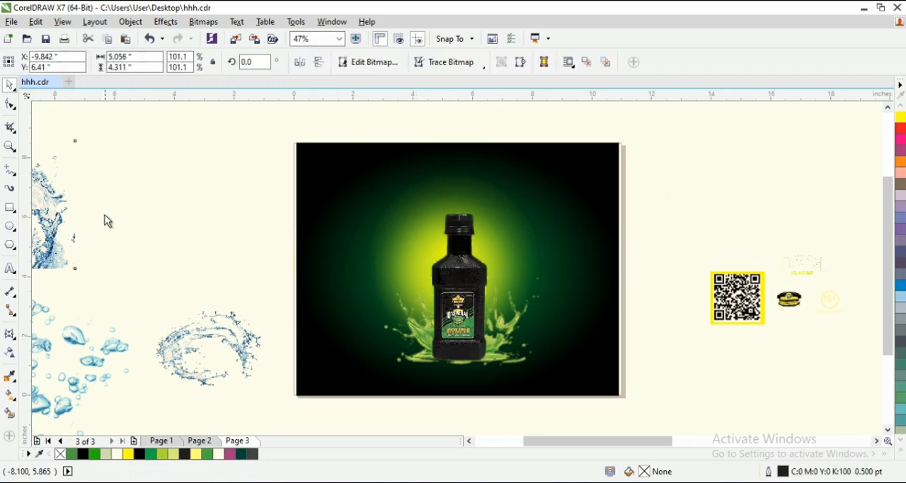
click(470, 440)
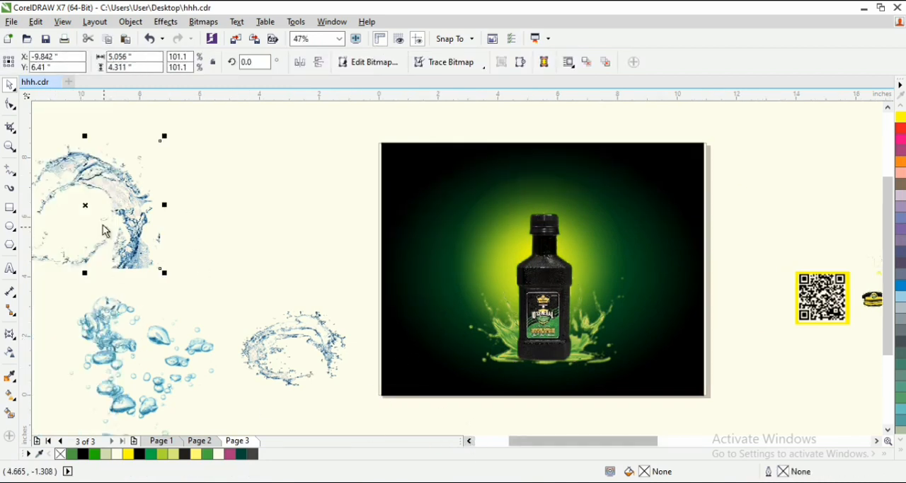
drag(102, 230, 198, 183)
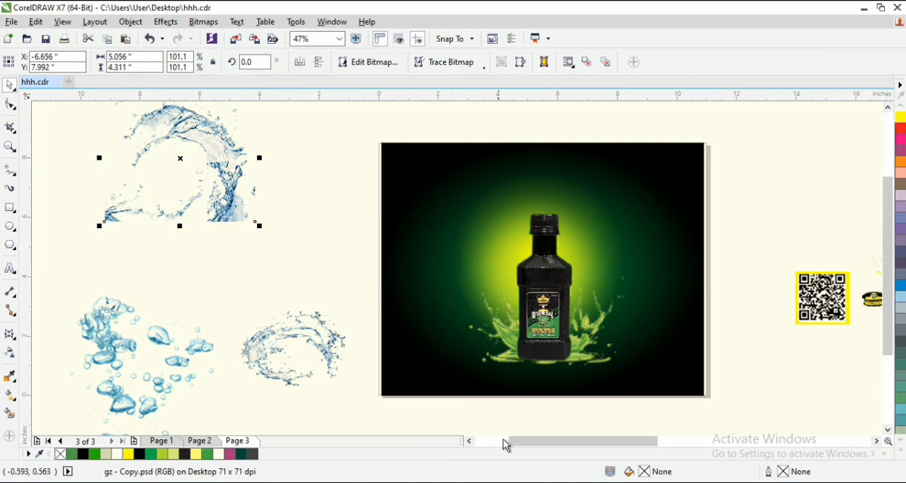
drag(565, 442, 553, 444)
drag(402, 370, 373, 312)
- Bring the curved water splash from outside the page onto the flyer, just above the bottle cap
key(z)
key(F3)
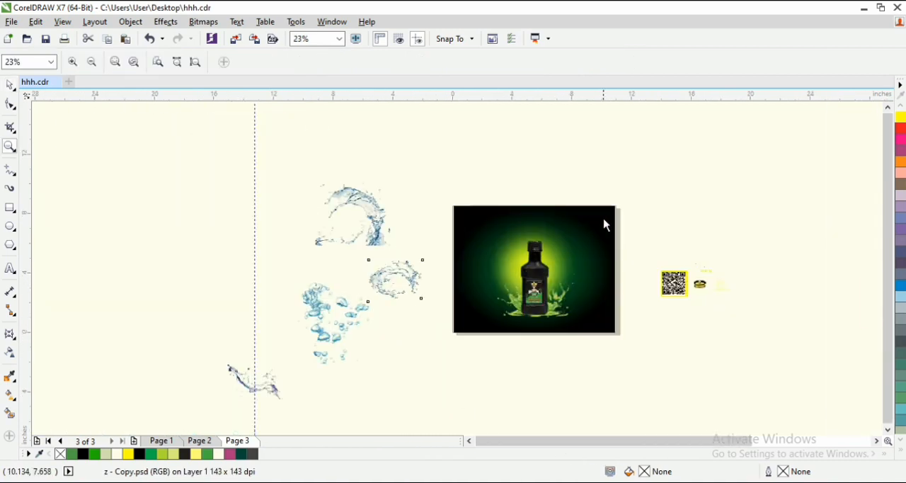
key(space)
drag(277, 391, 626, 310)
key(space)
key(space)
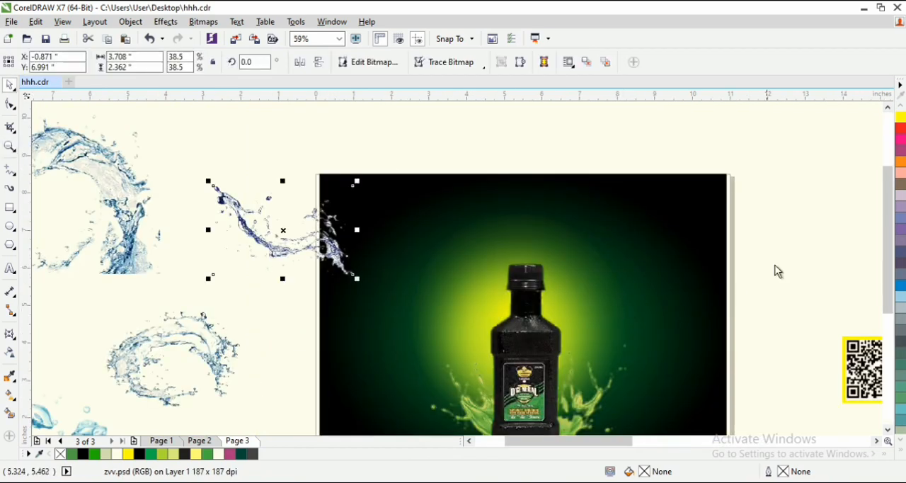
mouse_move(887, 234)
mouse_down()
mouse_move(886, 255)
mouse_move(890, 230)
mouse_up()
click(876, 440)
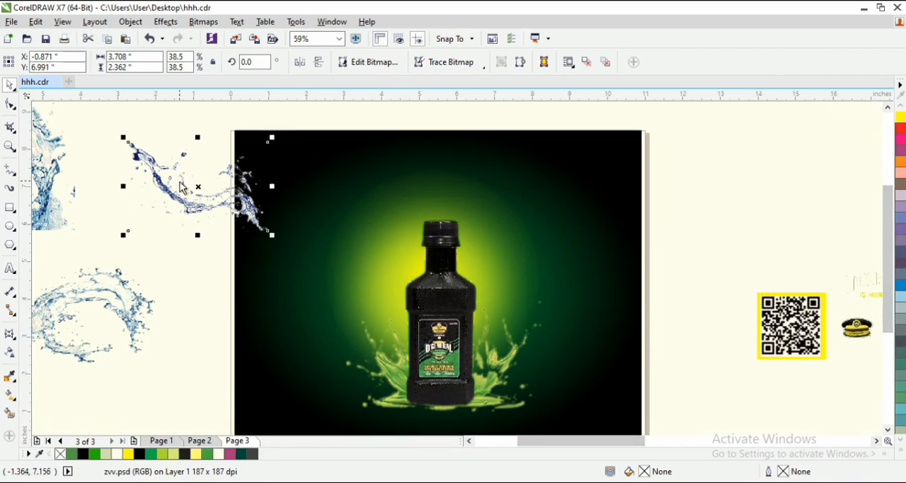
drag(186, 203, 373, 208)
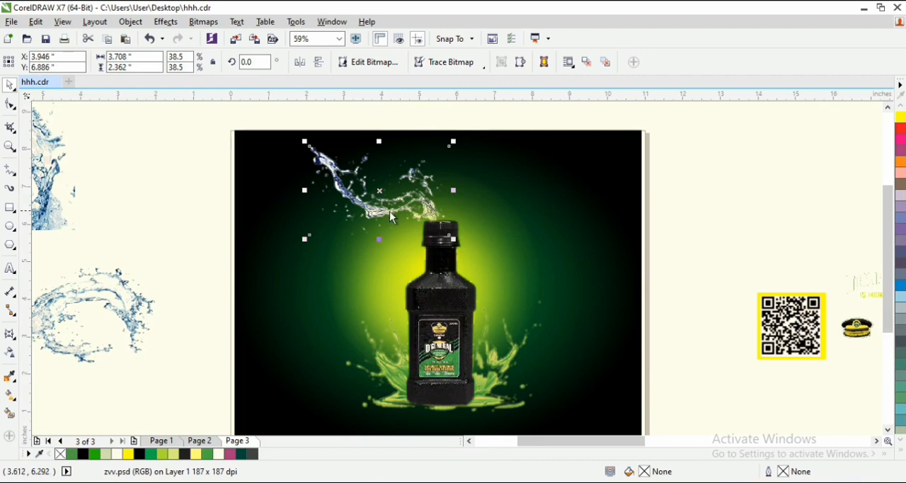
- Mirror the curved splash both horizontally and vertically so its stream rises from the bottle's mouth
click(319, 65)
click(307, 68)
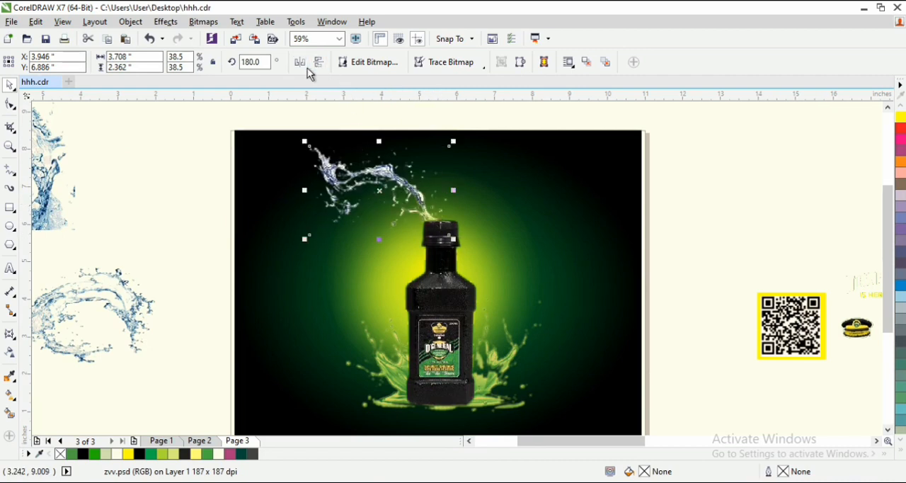
click(377, 177)
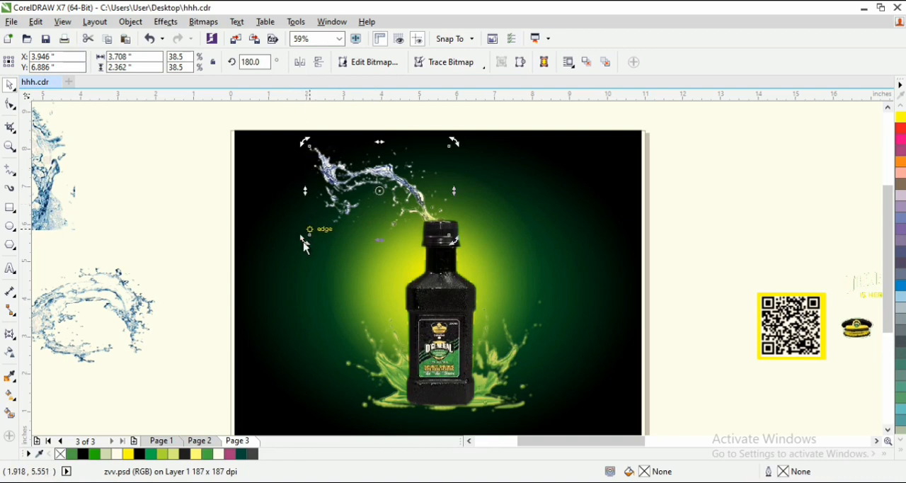
- Crop away the splash's outer end with the Shape tool, leaving it about 2.58 inches wide
click(9, 106)
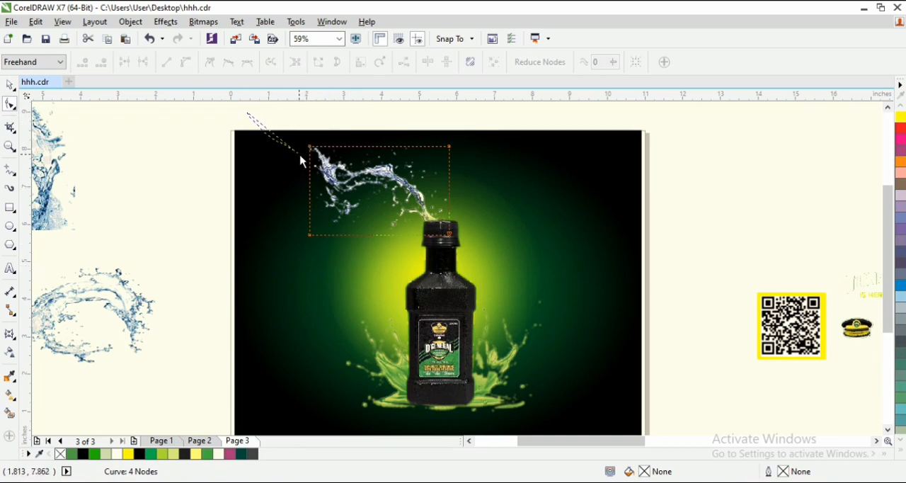
drag(320, 262, 350, 241)
key(space)
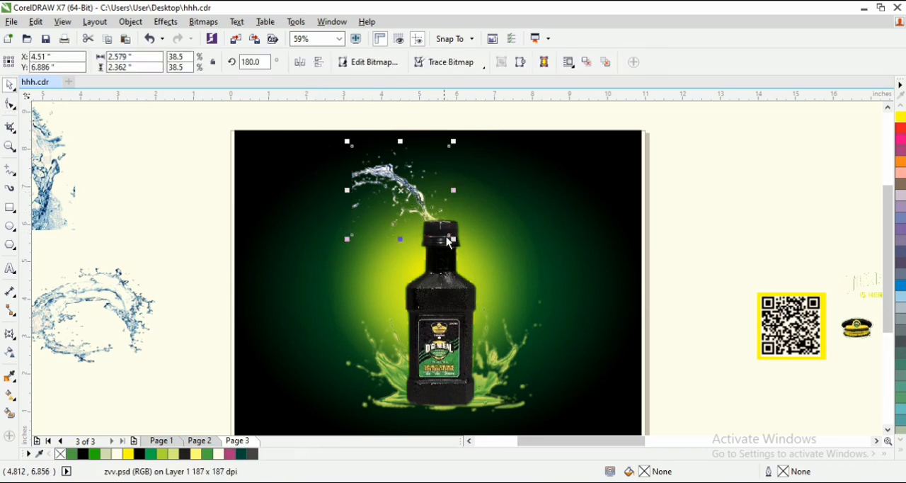
- Apply a gradient transparency to the bottle that fades out the top of its cap
scroll(449, 241, up, 2)
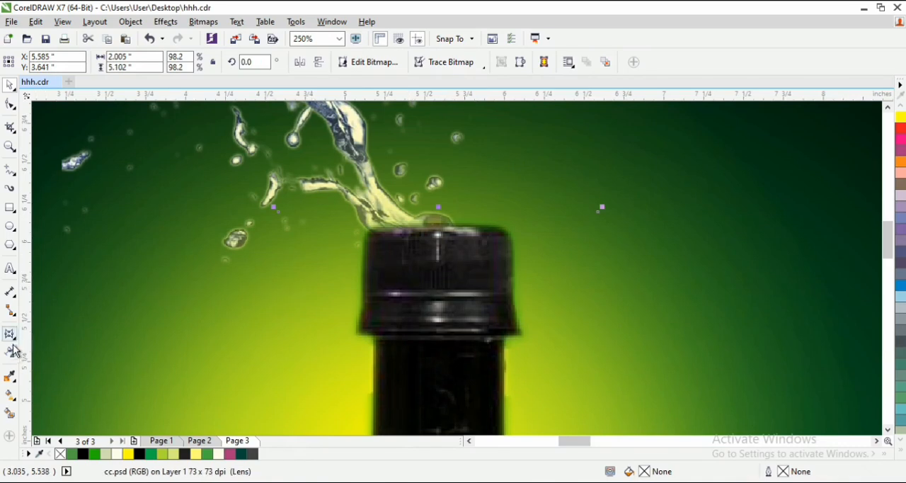
click(10, 356)
drag(439, 278, 439, 225)
key(z)
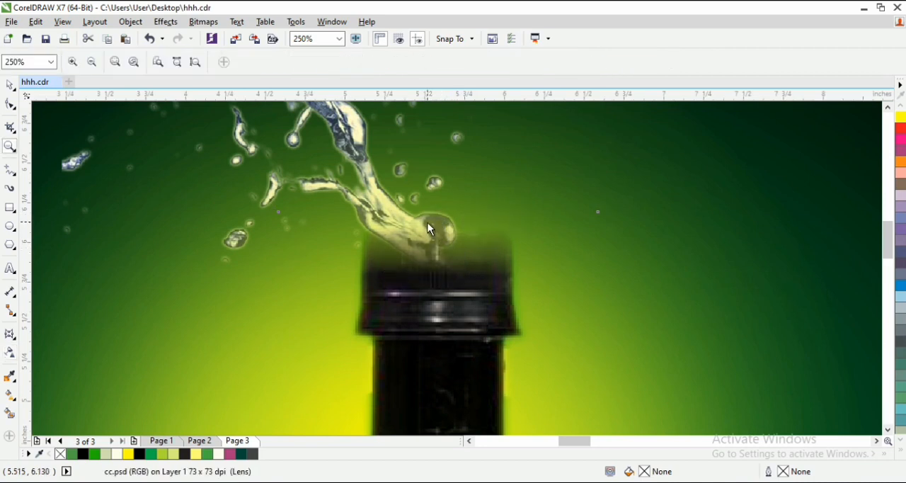
key(F3)
- Move the cropped splash slightly down and right so it flows out of the faded bottle cap
key(space)
drag(399, 192, 404, 203)
click(336, 150)
scroll(309, 142, down, 2)
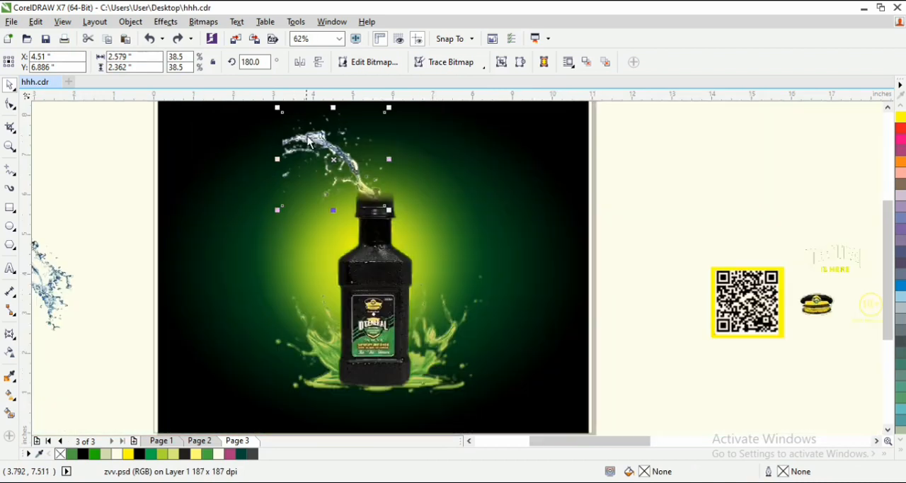
drag(309, 142, 317, 149)
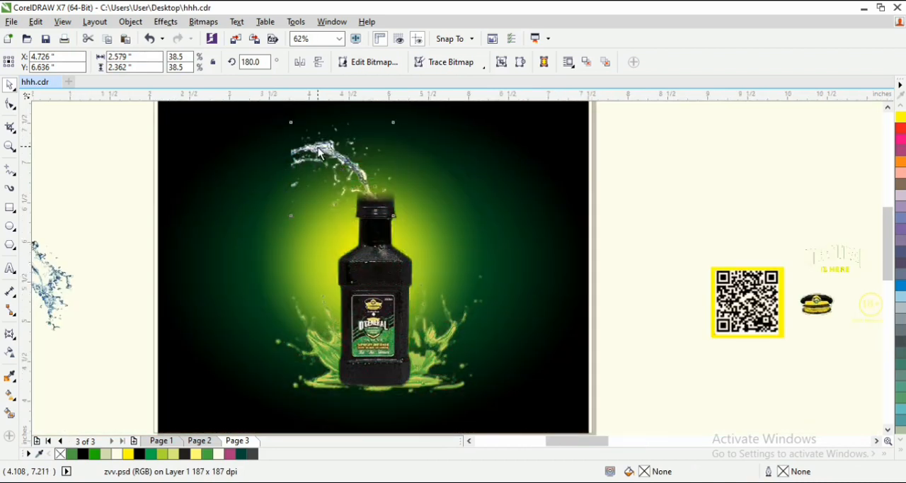
- Convert the cropped splash to a CMYK bitmap at 300 dpi
scroll(318, 152, up, 2)
click(203, 22)
click(242, 36)
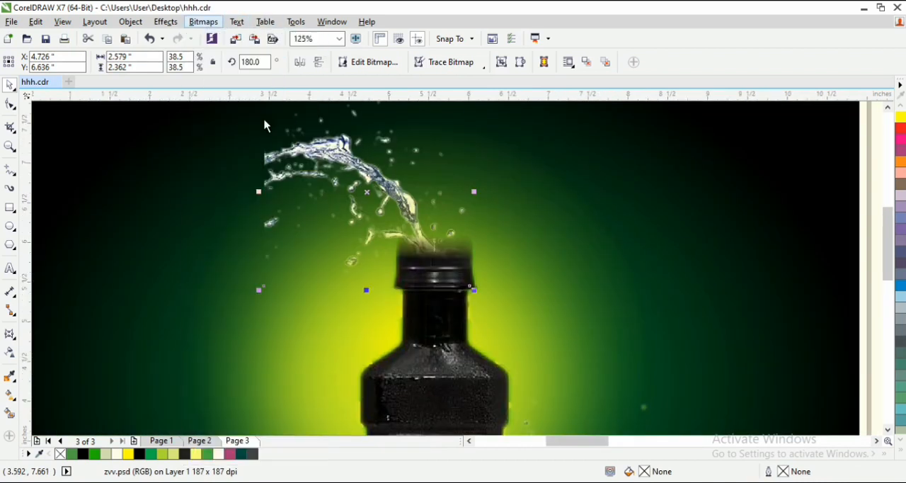
click(407, 316)
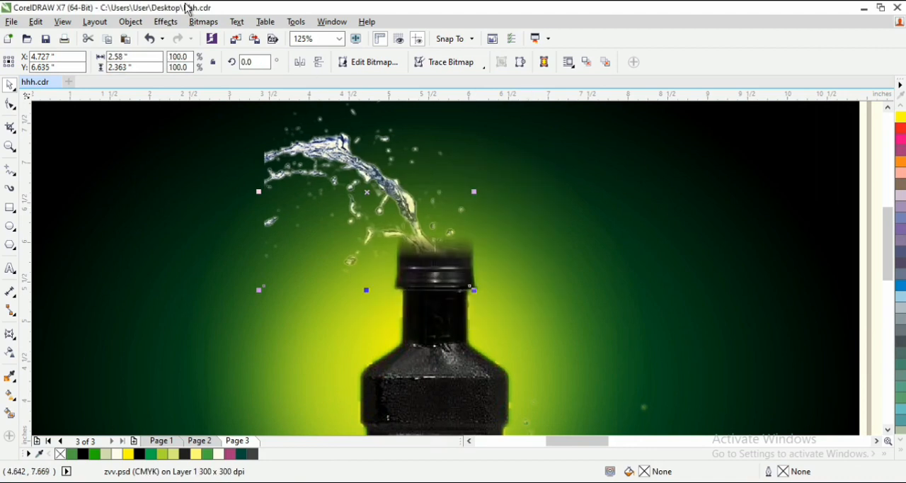
- Convert the upper splash to Duotone mode as a monotone using the ink color PANTONE 354 C
click(204, 25)
mouse_move(236, 148)
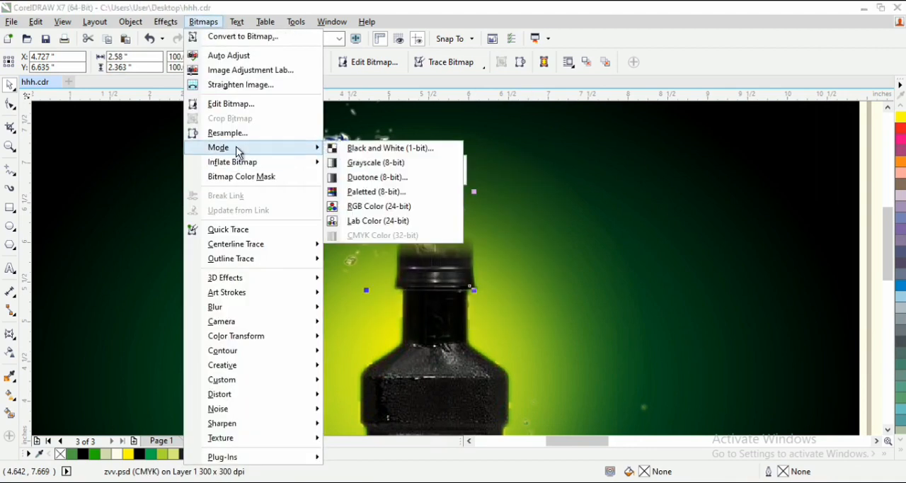
click(365, 178)
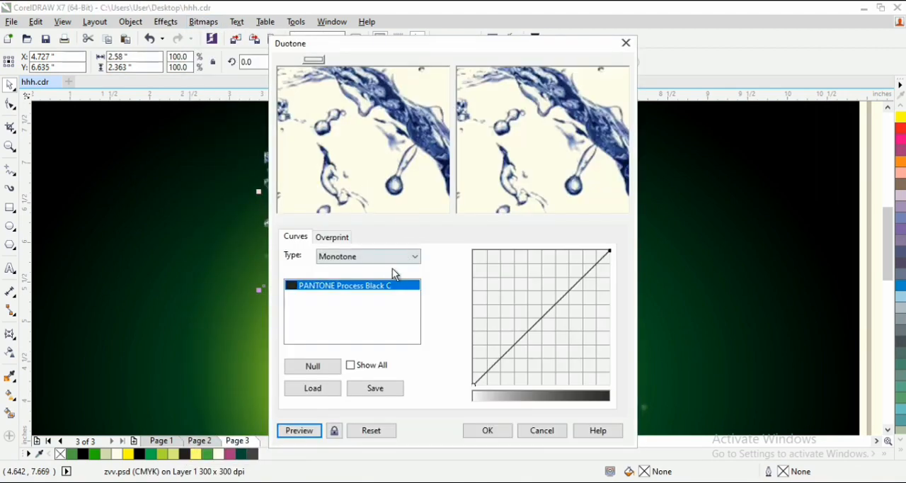
click(378, 294)
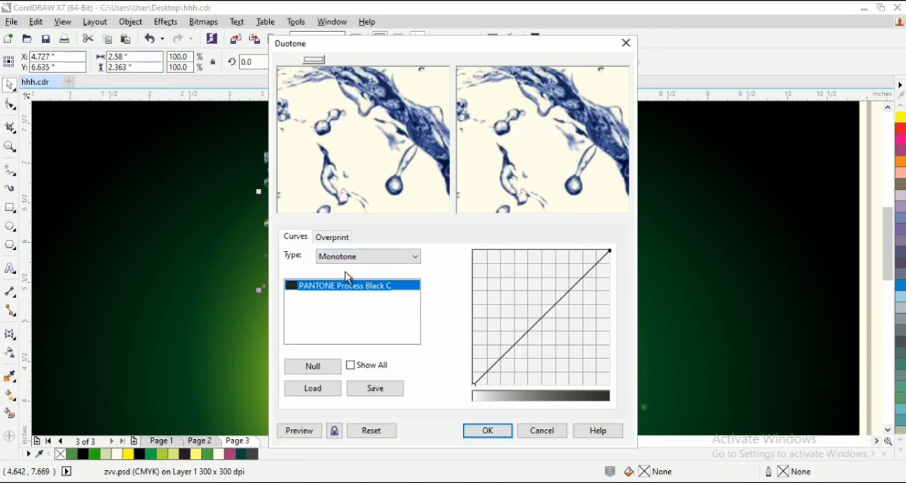
double_click(359, 286)
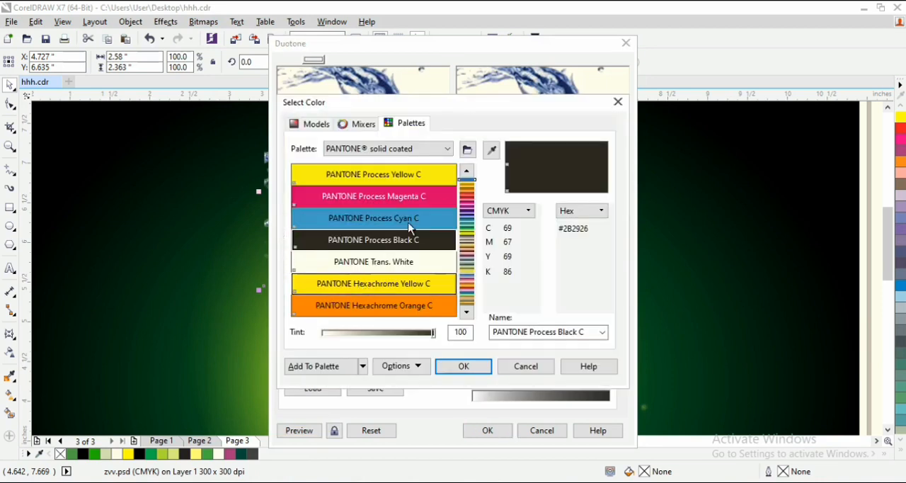
drag(468, 228, 471, 228)
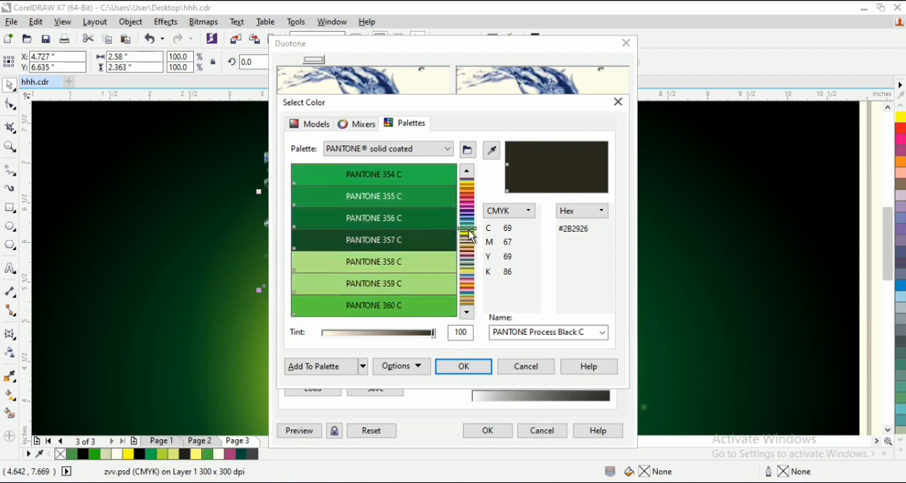
click(384, 176)
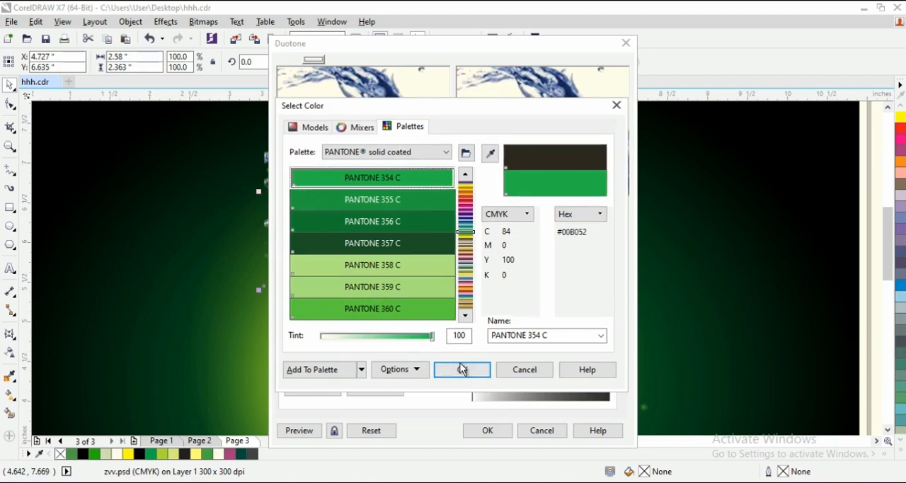
click(461, 369)
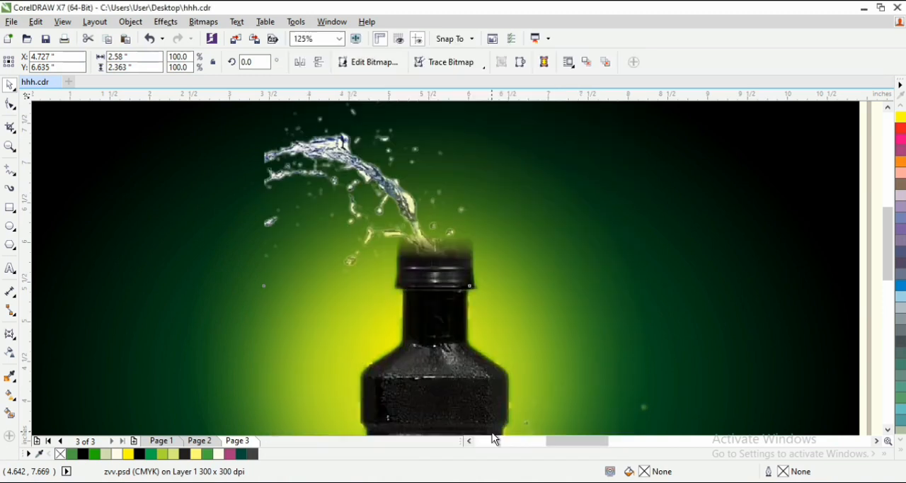
click(488, 431)
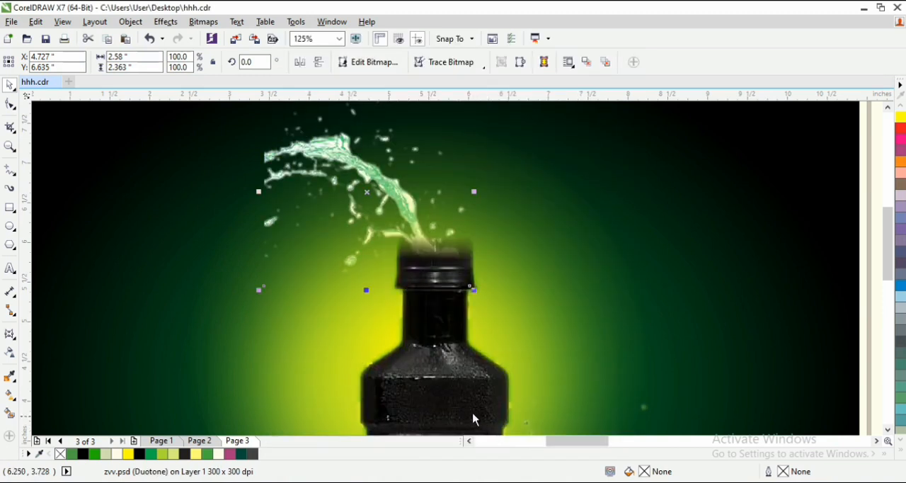
- Darken the upper splash with Hue/Saturation/Lightness, setting the master channel's lightness to about -23
click(203, 22)
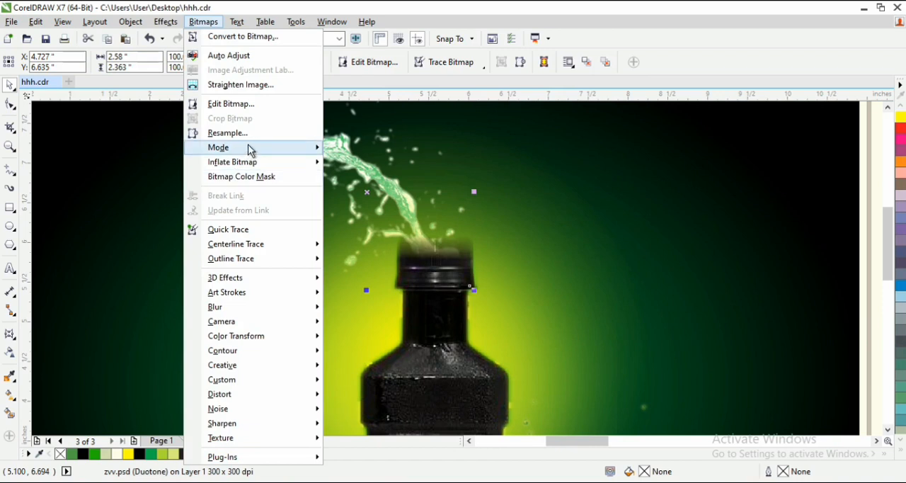
mouse_move(170, 23)
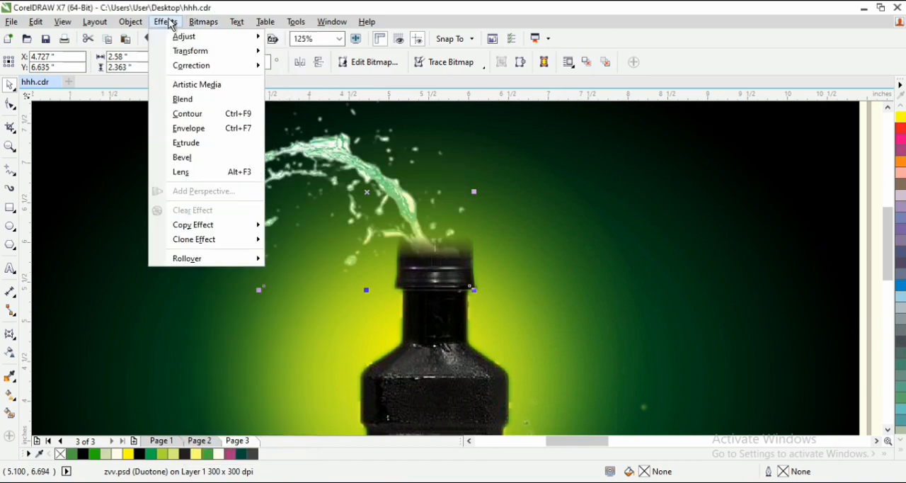
mouse_move(195, 37)
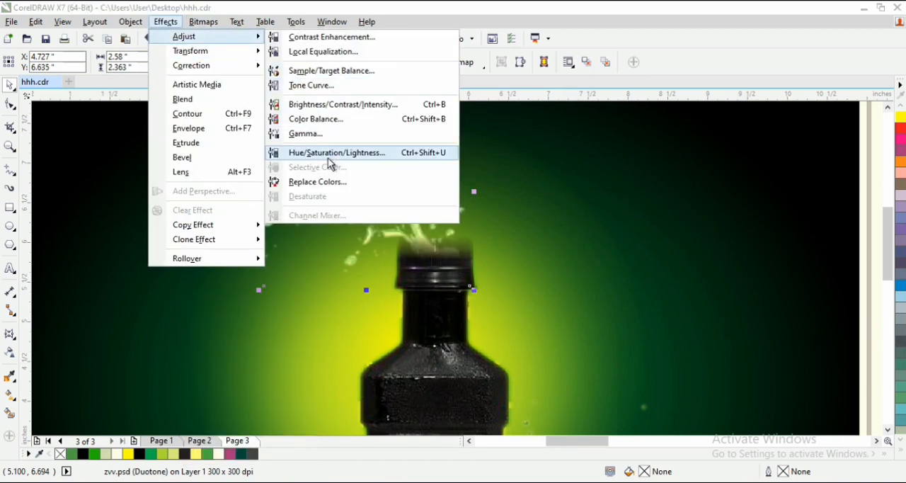
click(367, 156)
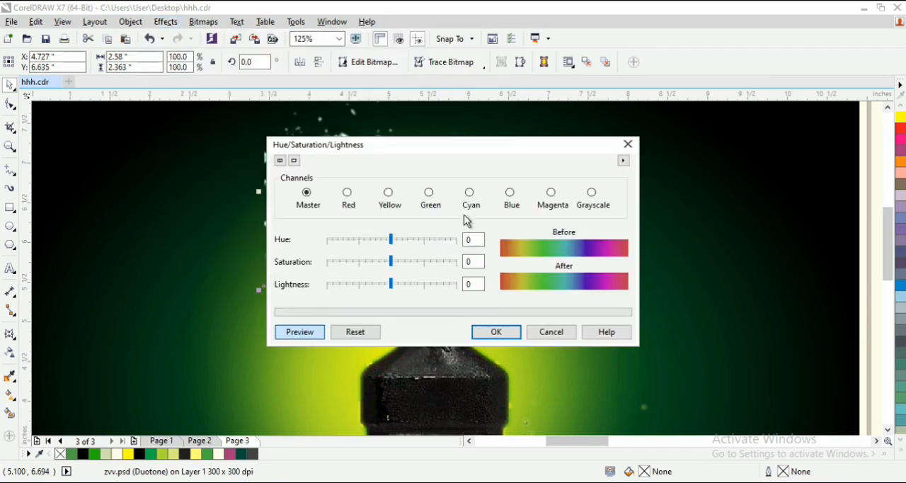
drag(440, 147, 666, 97)
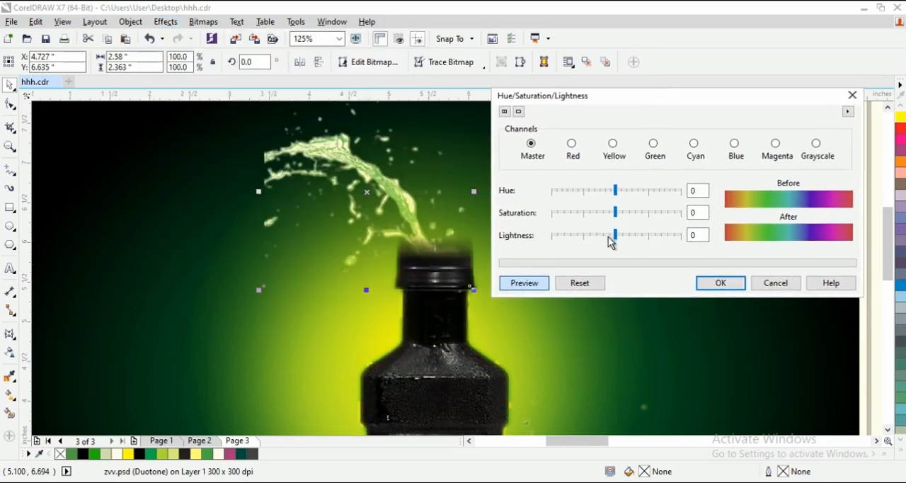
drag(610, 239, 594, 249)
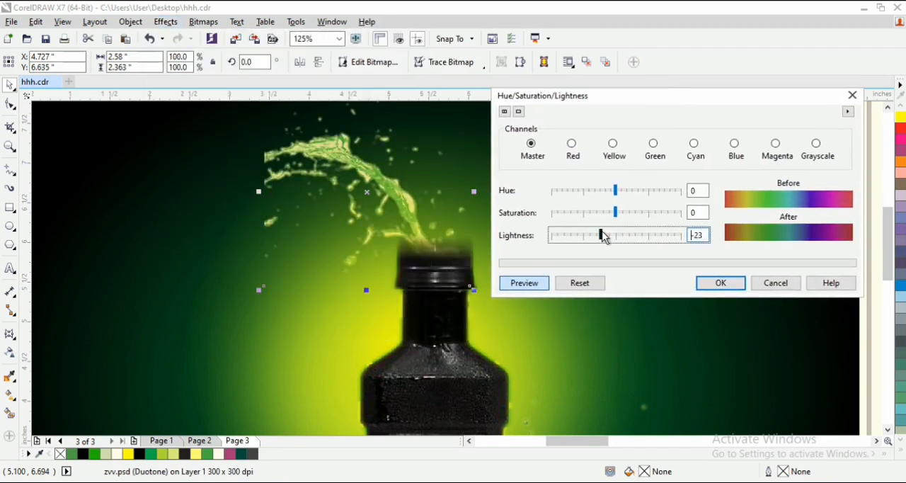
click(699, 284)
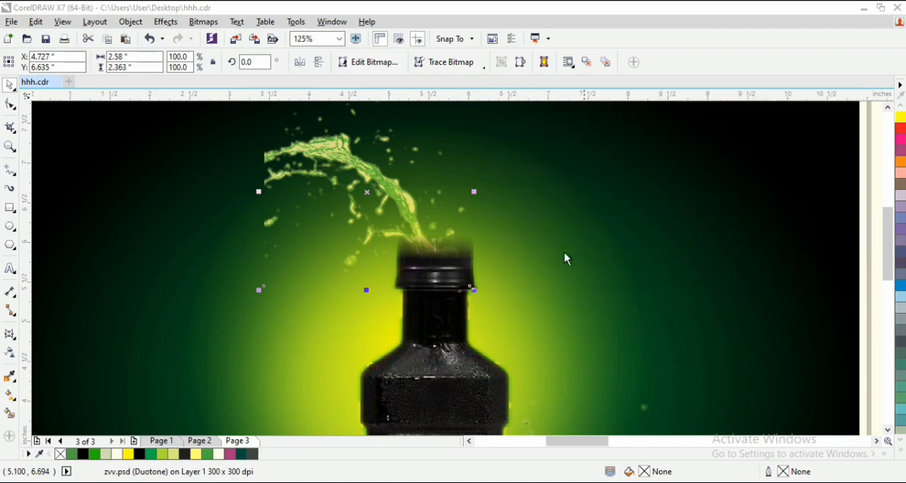
scroll(512, 234, down, 4)
key(z)
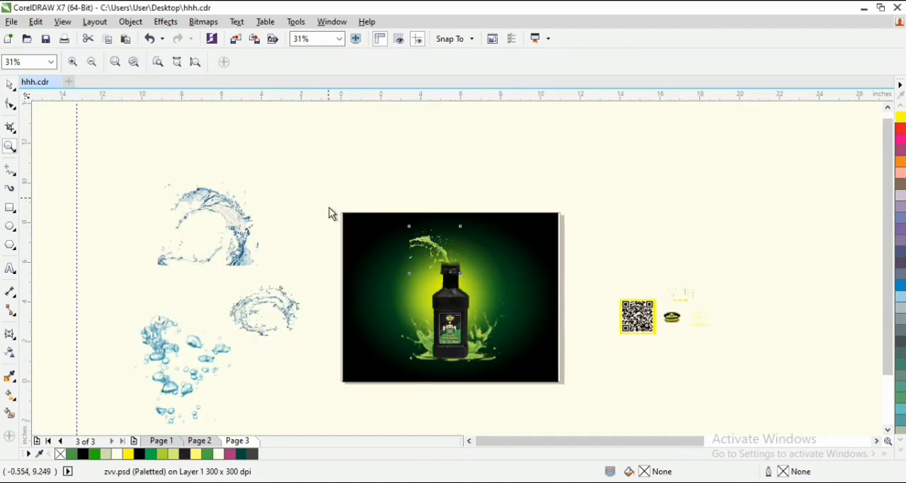
drag(329, 200, 569, 409)
key(space)
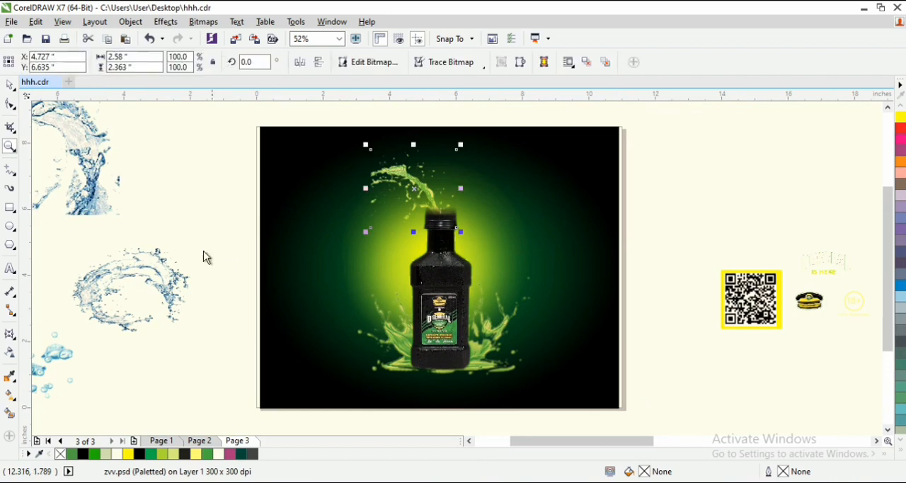
- Move the ring-shaped water splash from beside the page onto the upper green splash above the bottle cap
drag(193, 282, 373, 191)
key(z)
drag(226, 115, 461, 254)
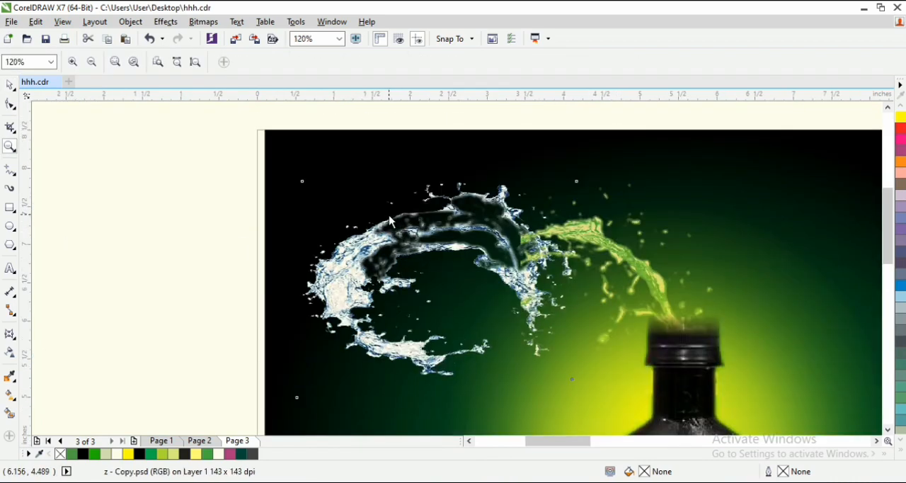
key(space)
drag(516, 262, 467, 253)
click(374, 239)
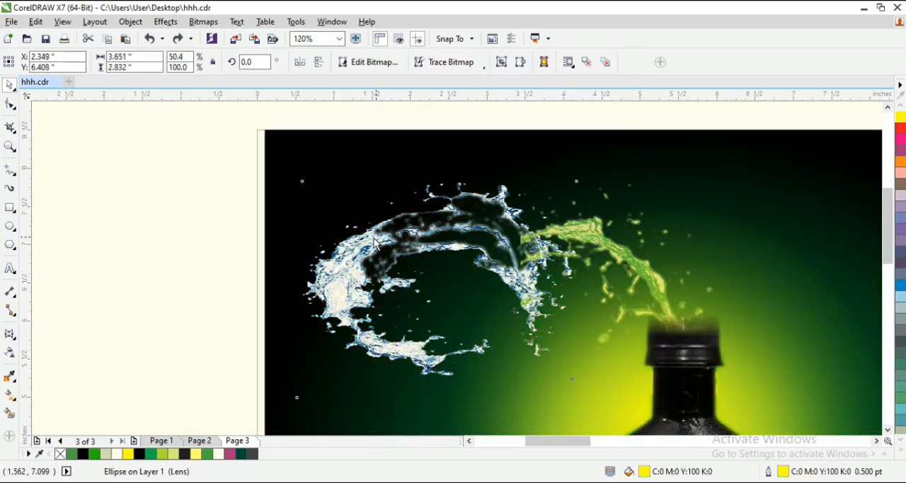
drag(346, 257, 493, 266)
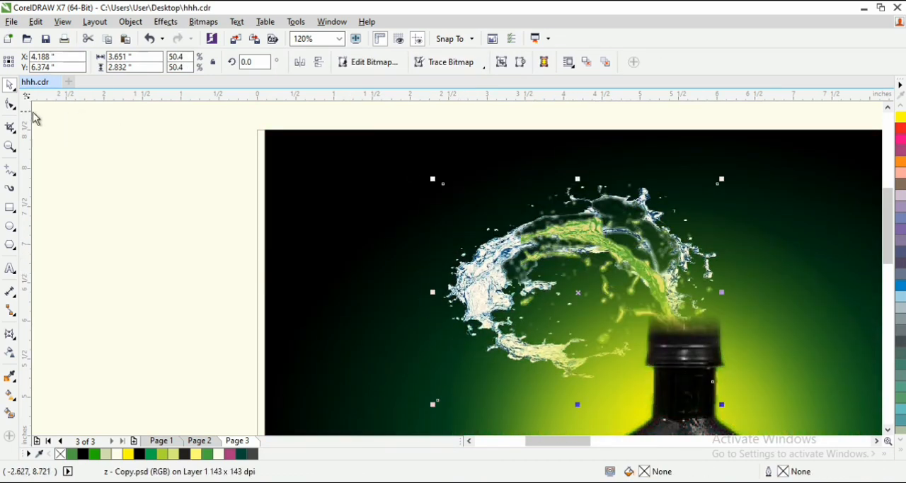
- Crop away the right part of the ring-shaped splash by moving its boundary nodes inward, leaving it about 2 in wide
click(7, 106)
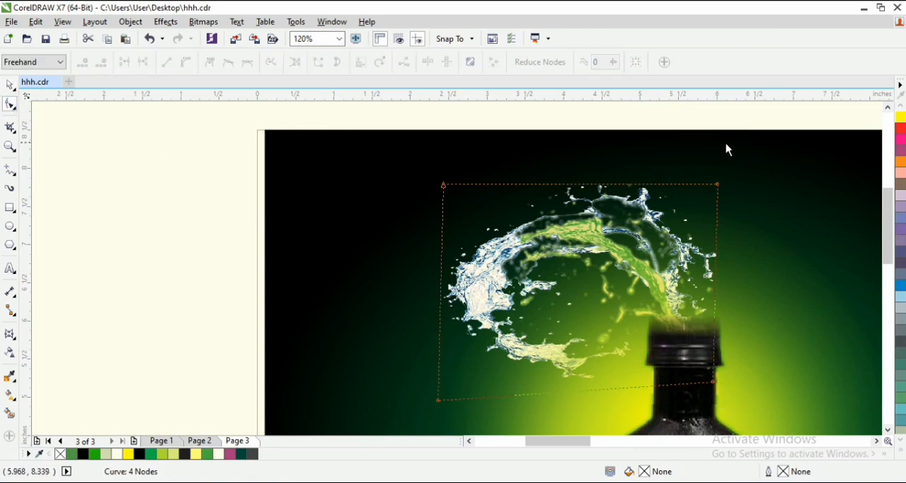
drag(781, 296, 781, 294)
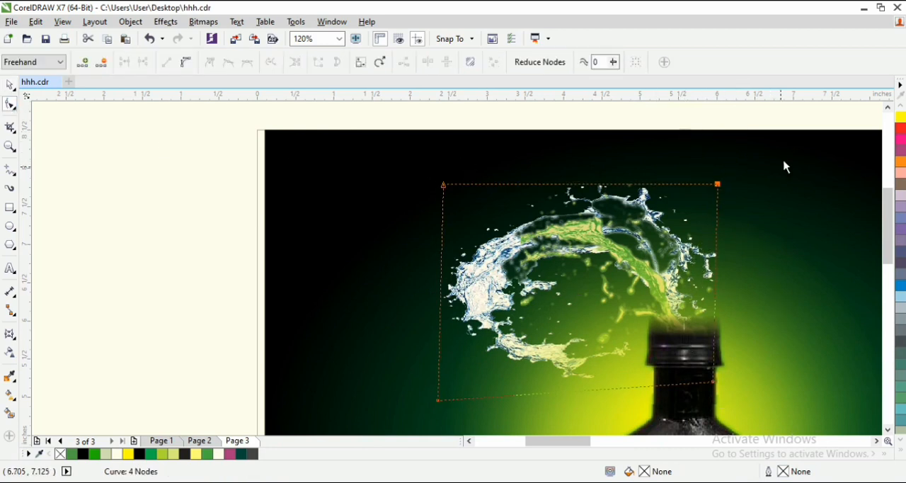
drag(686, 302, 683, 303)
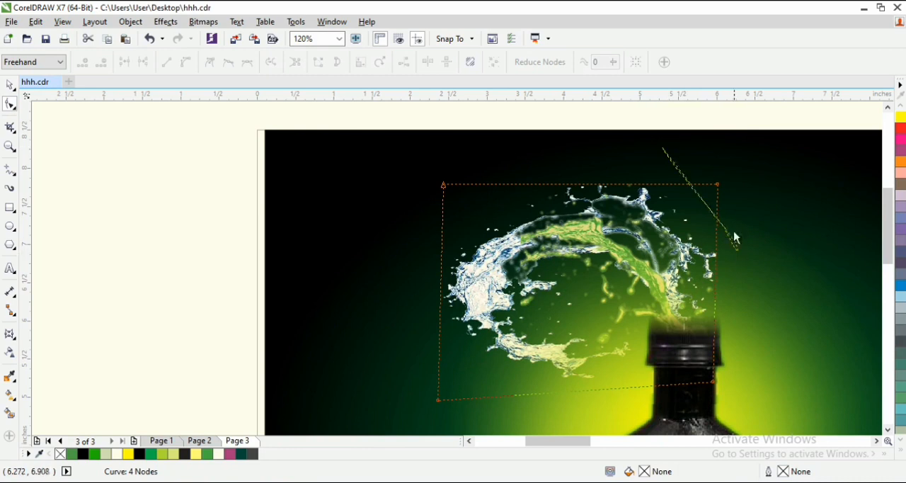
drag(733, 232, 771, 160)
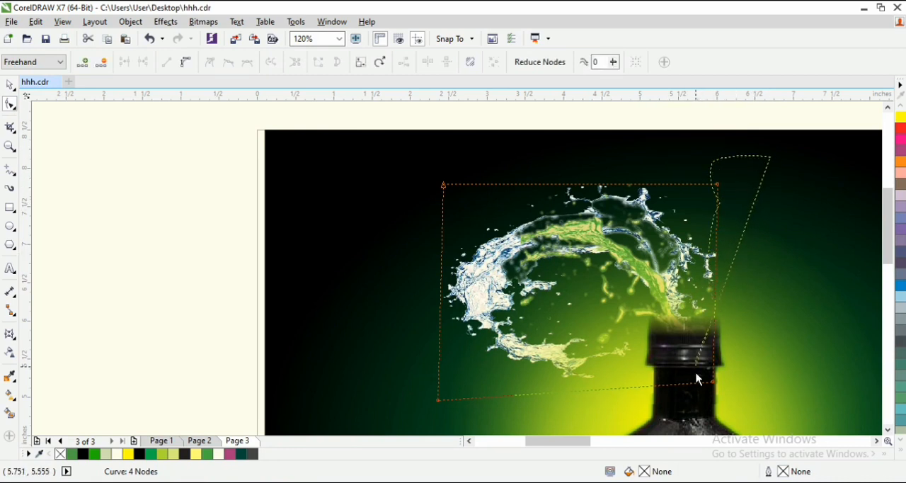
drag(710, 384, 595, 388)
click(592, 202)
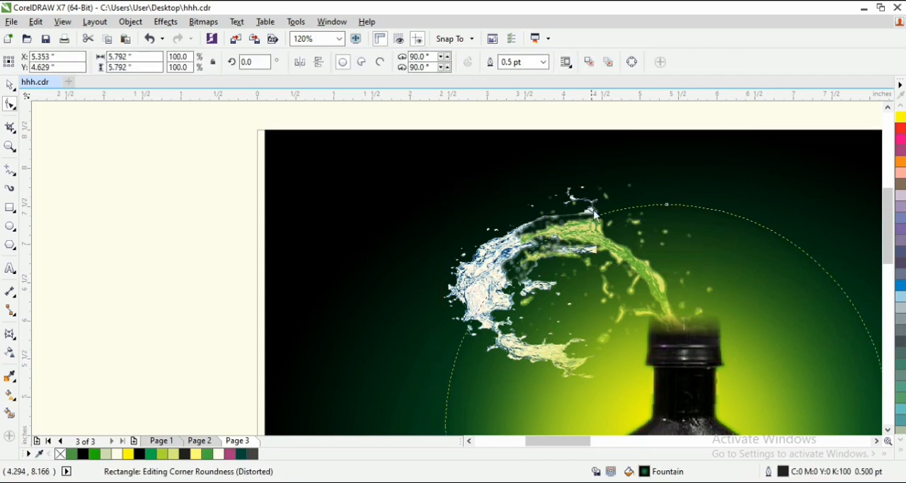
click(586, 201)
drag(598, 185, 531, 183)
- Rotate the cropped ring splash to about 311° and position it against the left end of the green splash
key(space)
drag(495, 255, 517, 264)
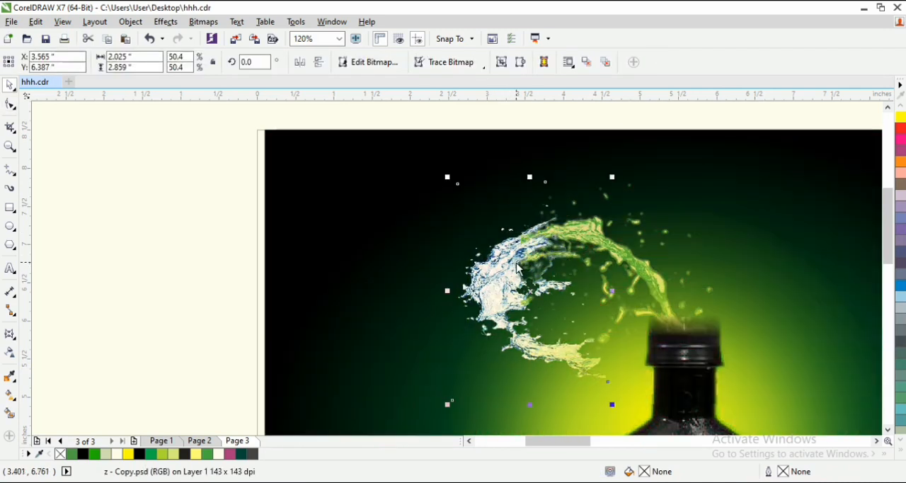
click(516, 266)
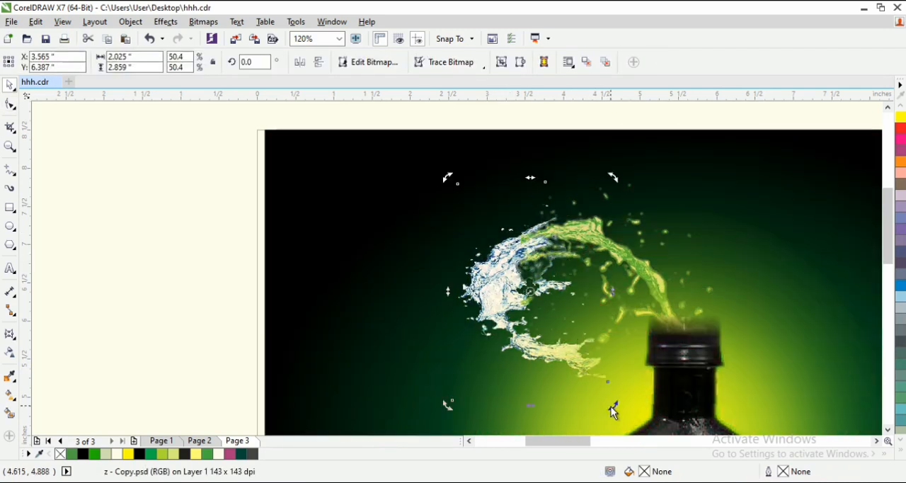
drag(613, 413, 499, 434)
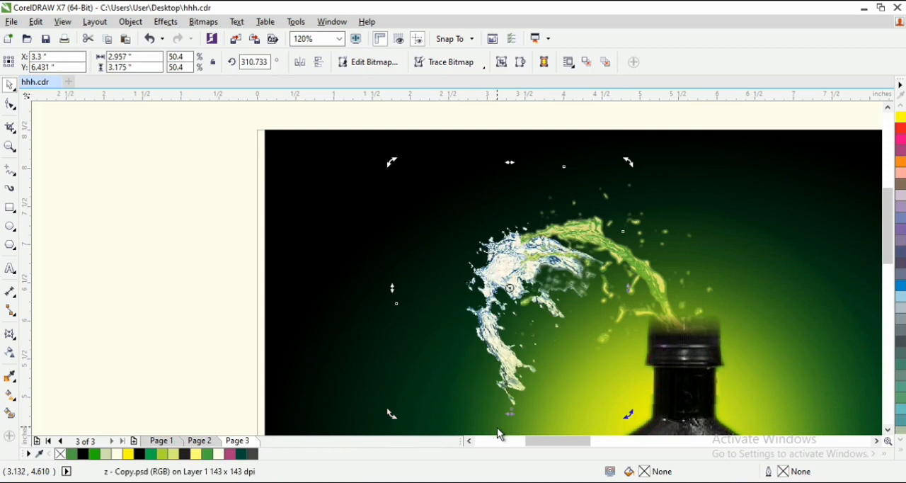
click(510, 265)
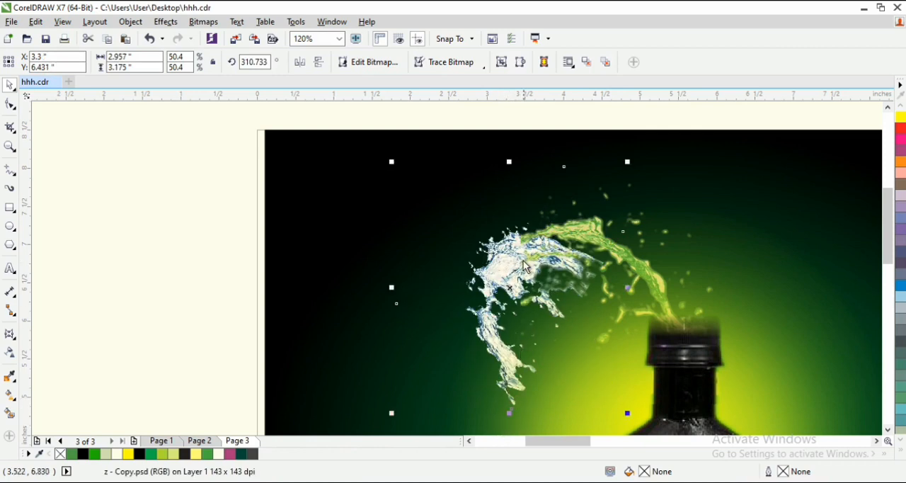
drag(521, 260, 521, 253)
key(ctrl+z)
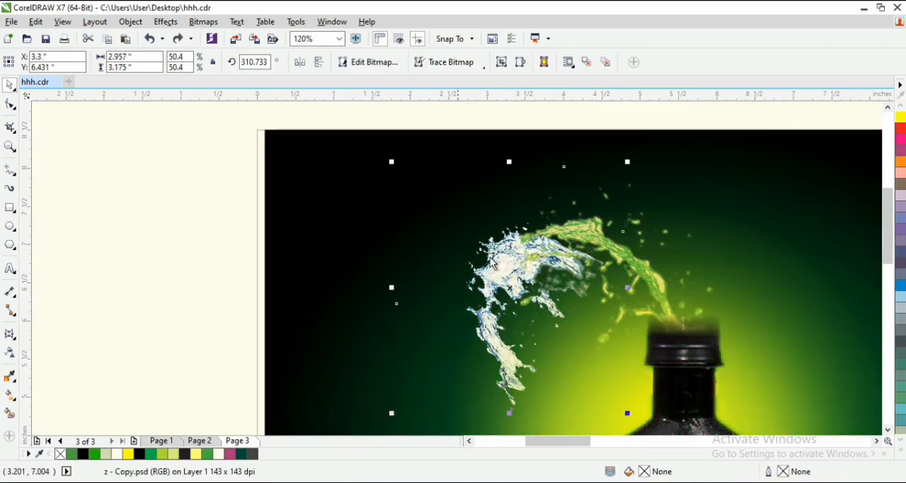
drag(510, 290, 500, 282)
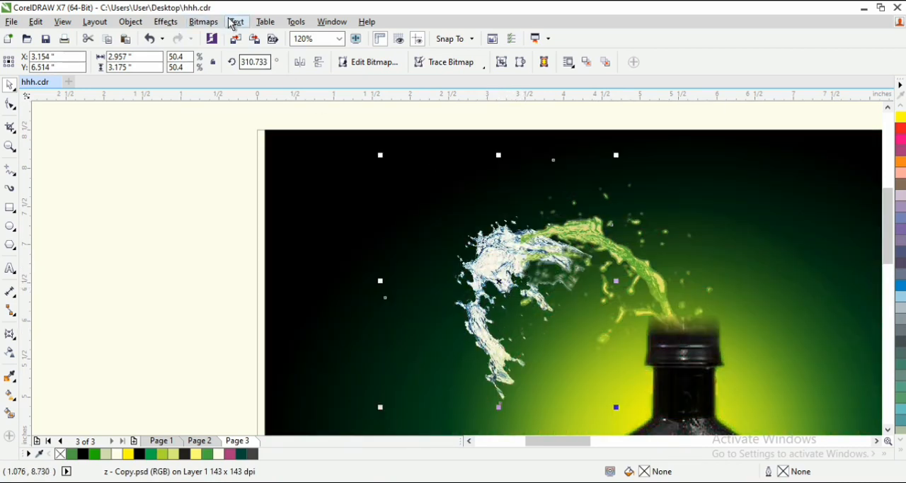
- Convert the rotated ring splash to a CMYK bitmap at 300 dpi
click(206, 23)
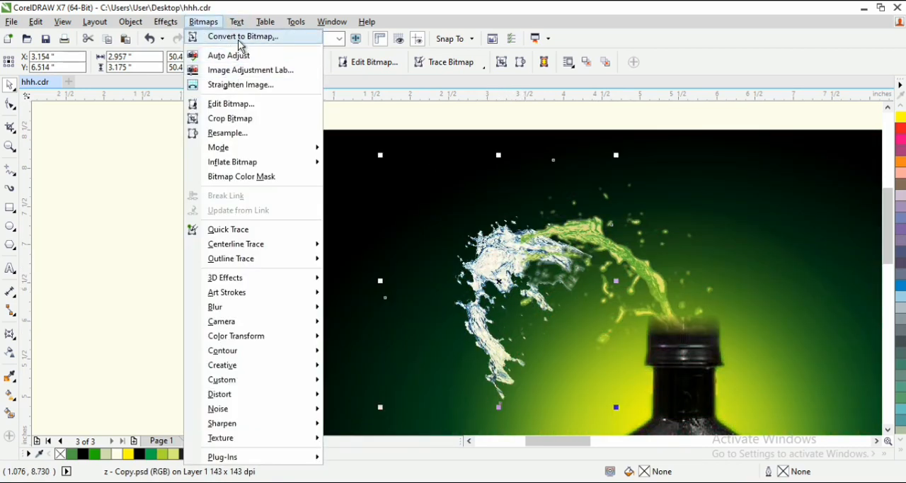
click(240, 36)
click(425, 319)
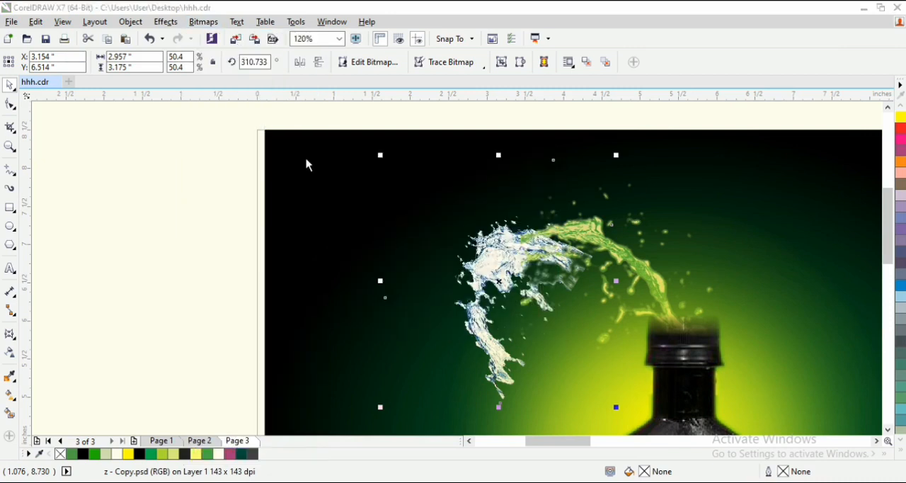
- Convert the ring splash to Duotone mode as a monotone using the ink color PANTONE 354 C
click(214, 24)
mouse_move(287, 149)
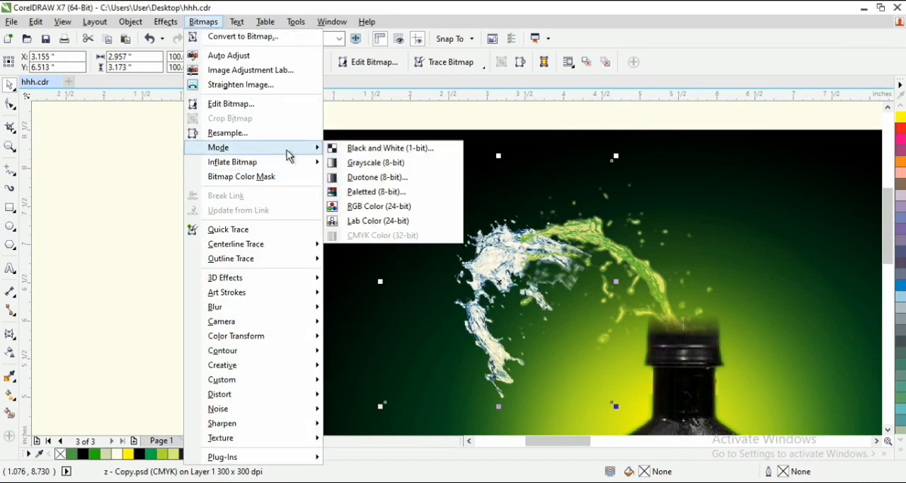
click(377, 177)
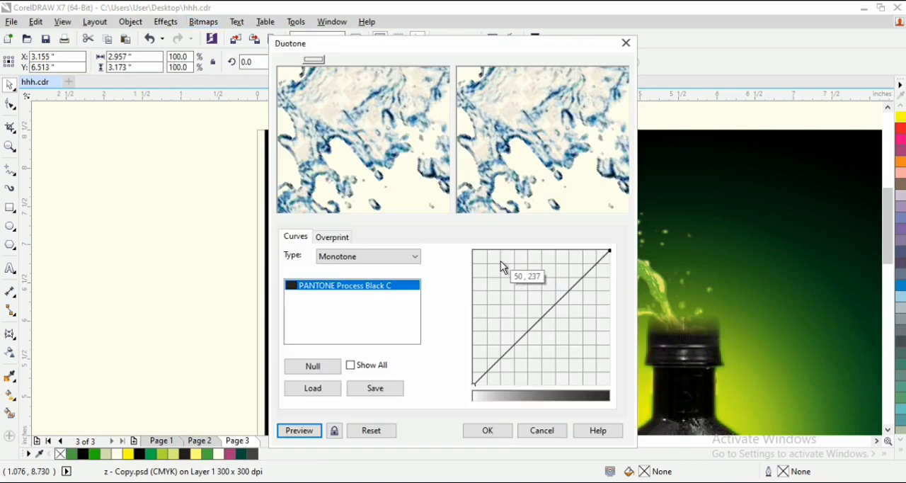
click(380, 290)
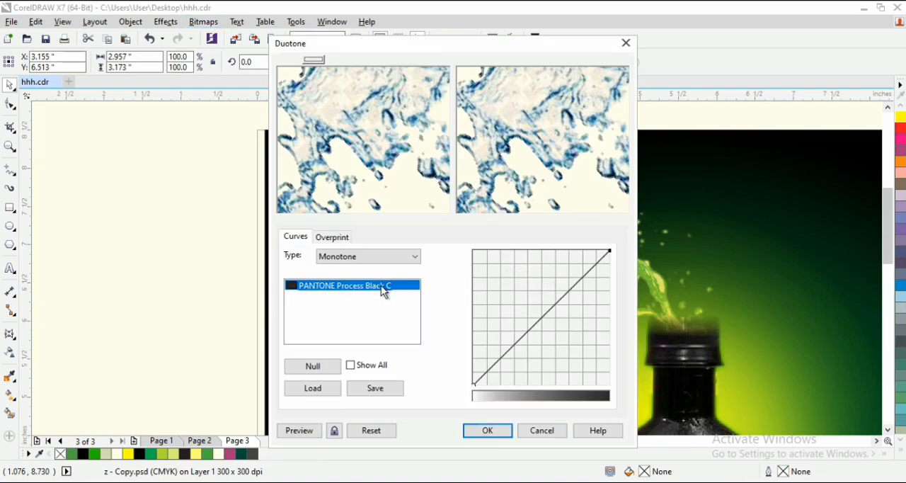
double_click(370, 284)
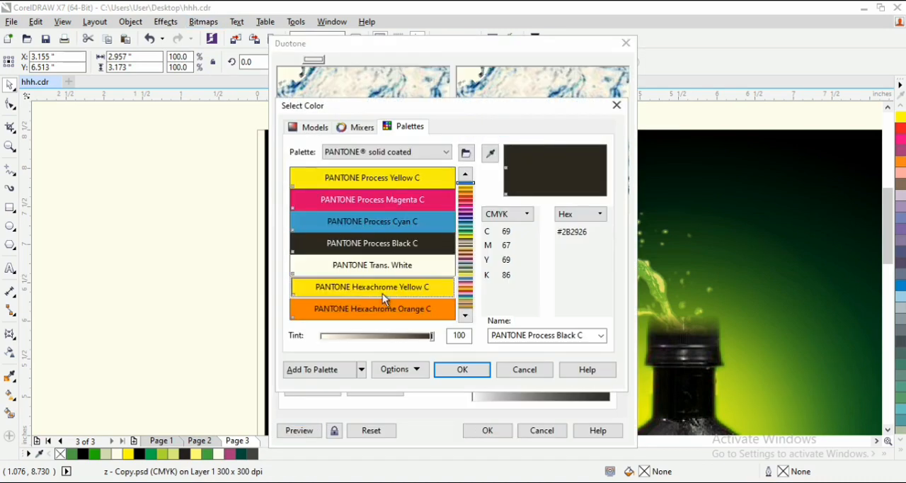
click(465, 234)
drag(465, 230, 465, 231)
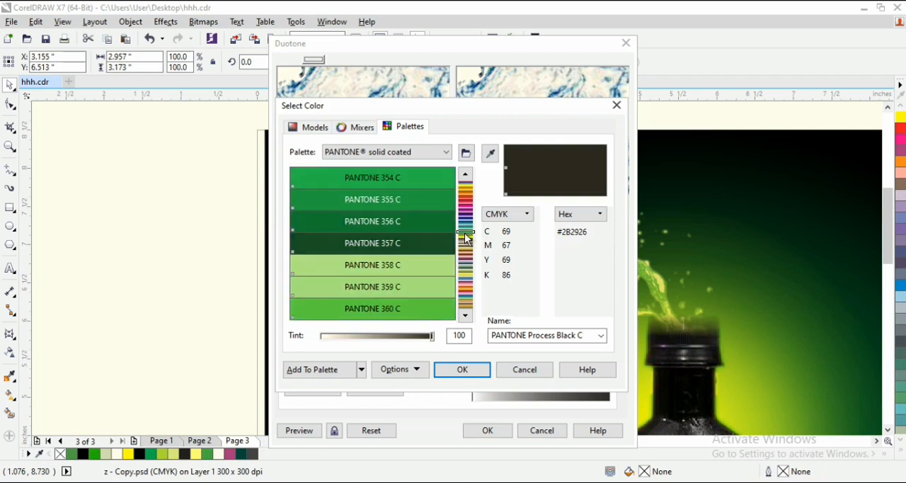
click(410, 182)
click(465, 368)
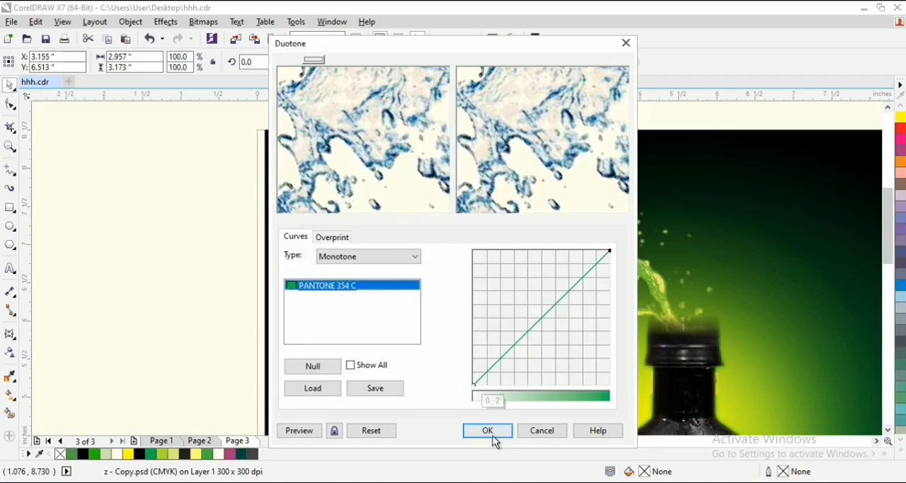
click(487, 429)
- Darken the ring splash with Hue/Saturation/Lightness, setting the master channel's lightness to -32
click(165, 22)
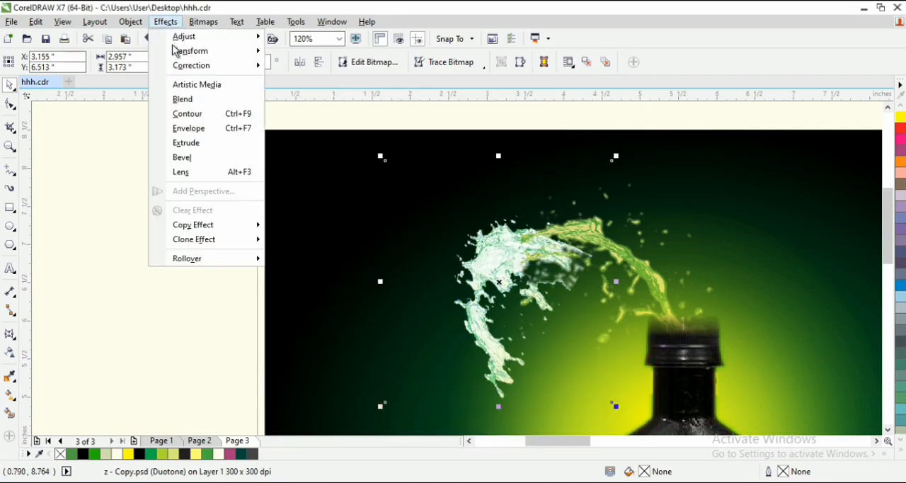
mouse_move(204, 41)
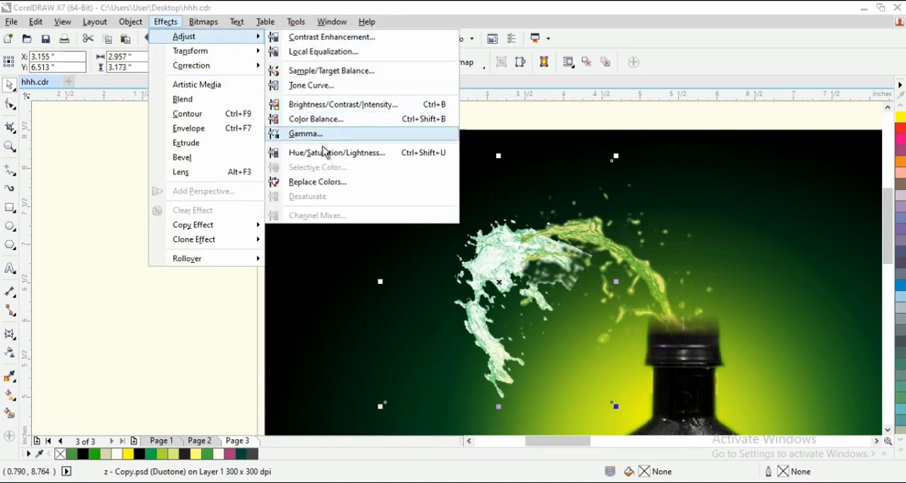
click(322, 156)
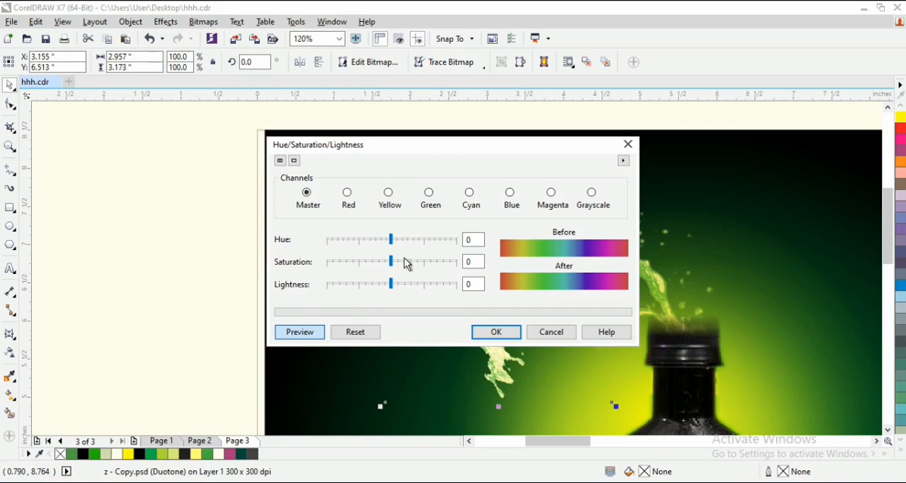
drag(438, 154, 199, 131)
drag(141, 263, 131, 264)
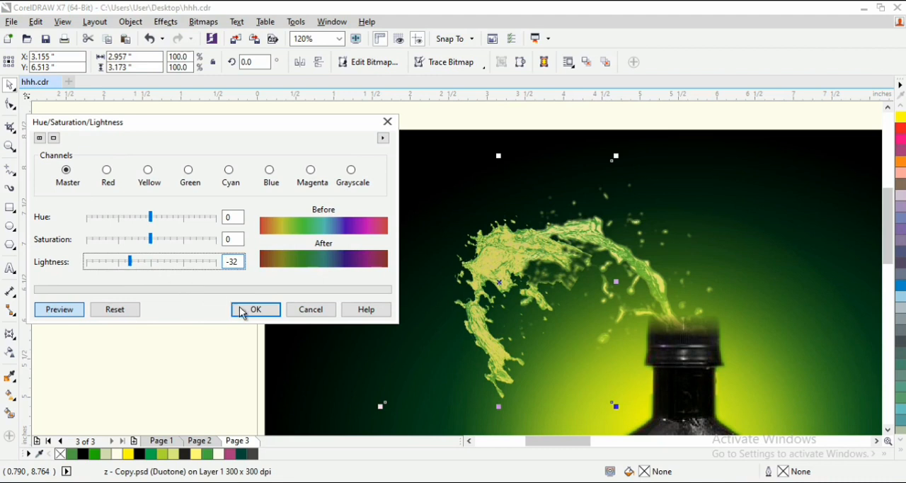
click(241, 309)
- Duplicate the green ring splash slightly below itself and rotate the copy to about 57° to extend the curve
key(z)
right_click(593, 313)
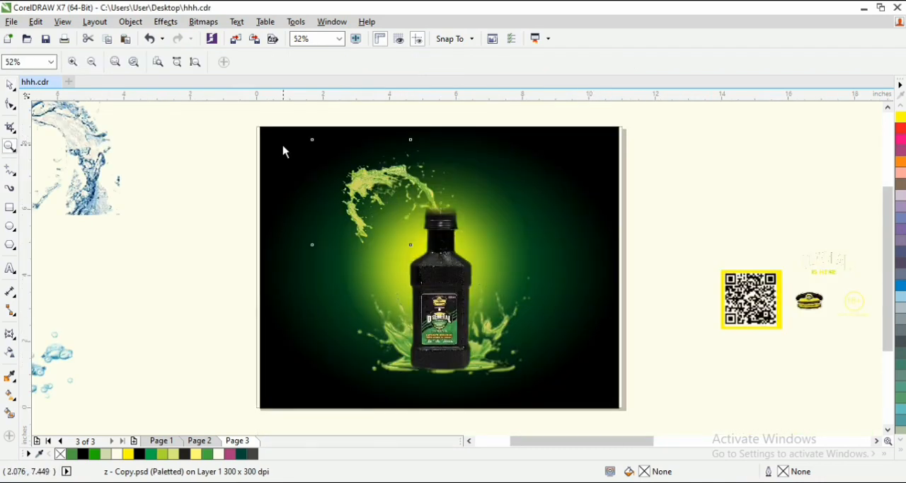
drag(267, 129, 530, 373)
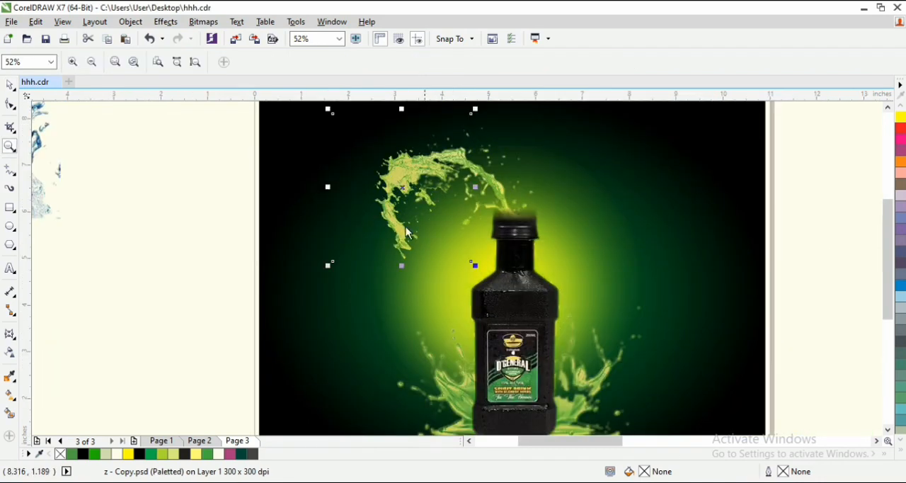
key(space)
drag(399, 176, 396, 212)
click(396, 217)
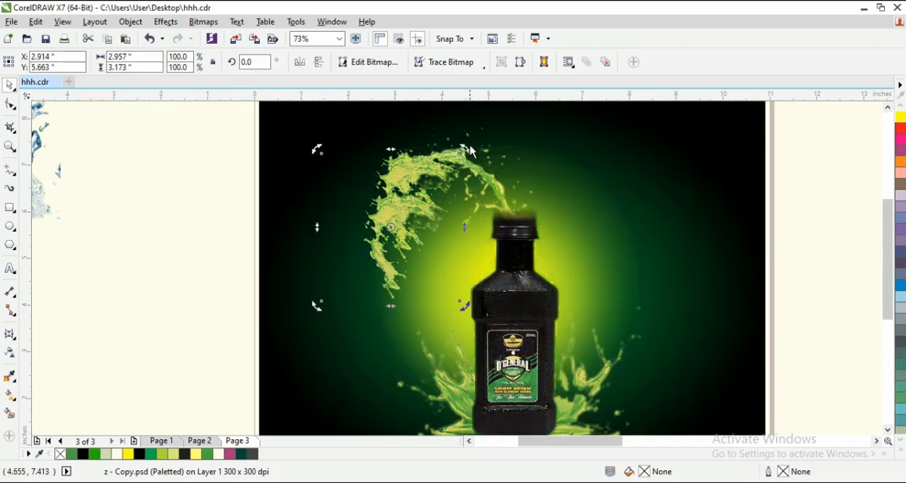
drag(468, 146, 418, 126)
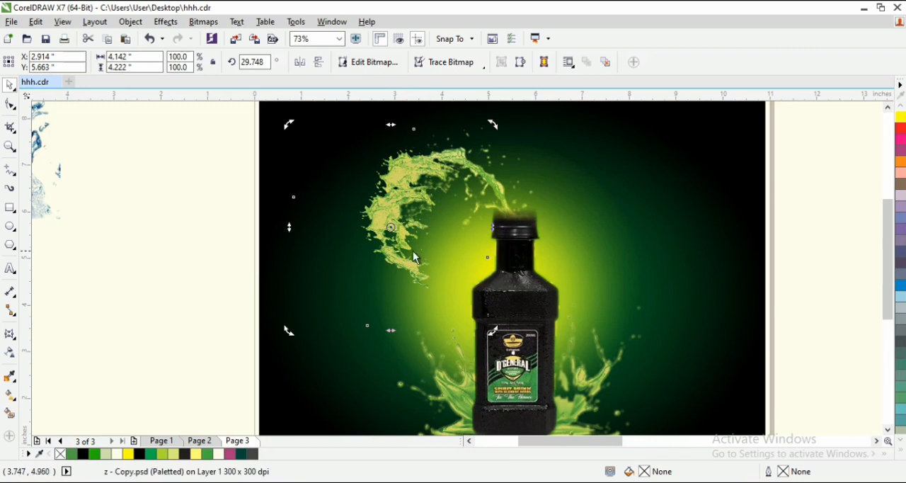
drag(494, 128, 431, 113)
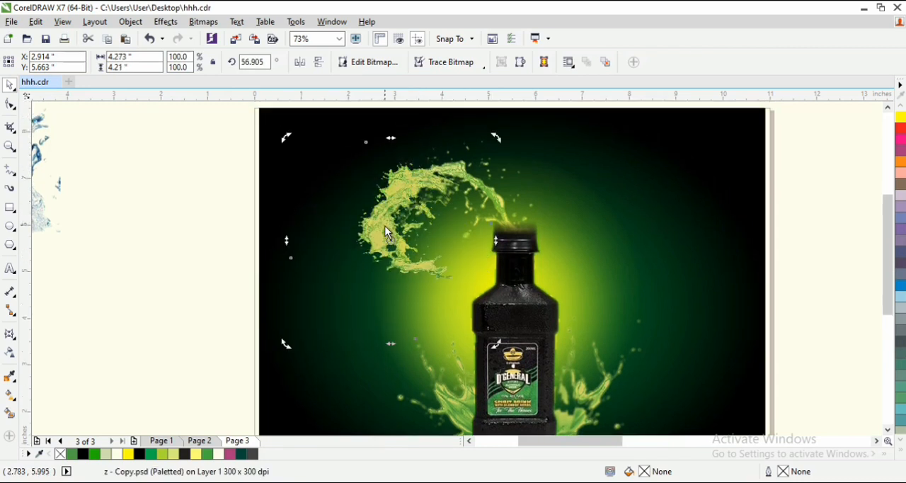
- Duplicate the rotated splash, turn the new copy to about 94° and place it lower, beside the bottle's shoulder
drag(385, 232, 411, 272)
click(411, 269)
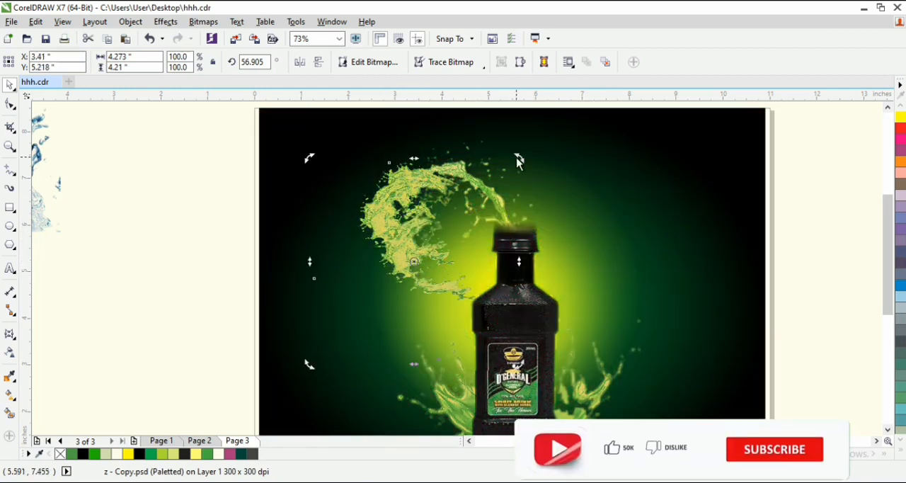
drag(517, 158, 465, 140)
click(466, 200)
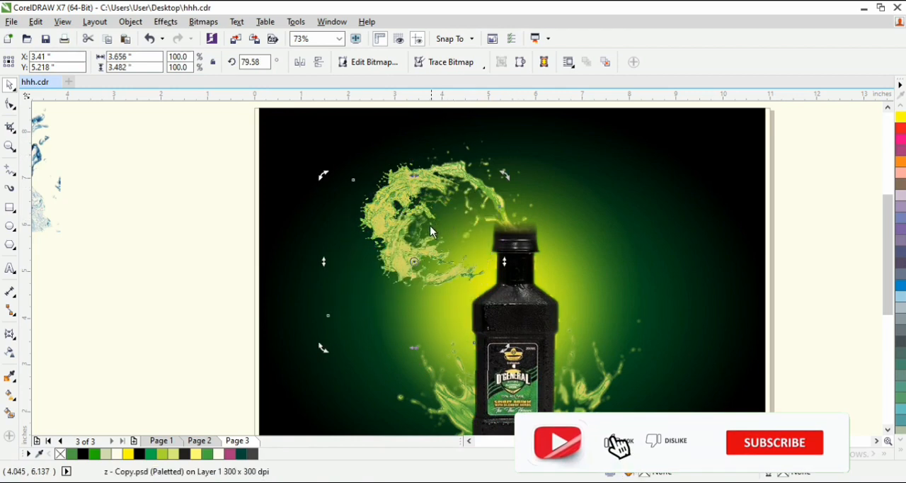
click(409, 256)
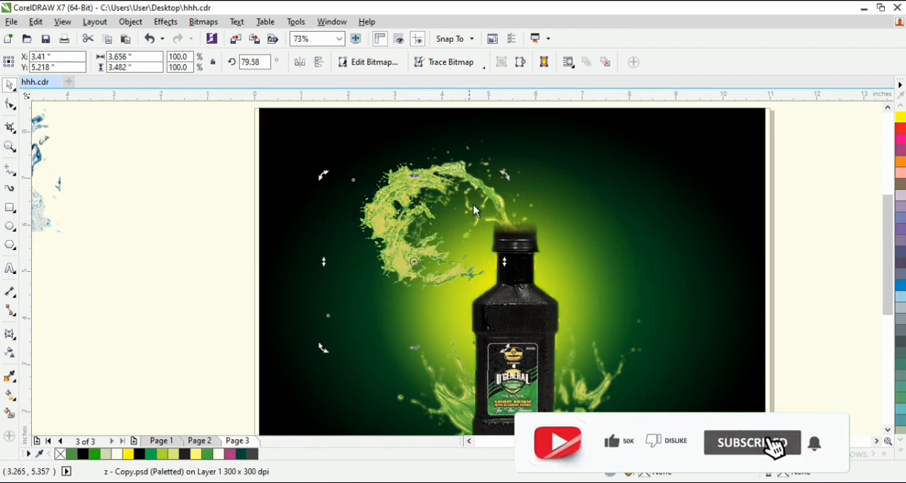
drag(506, 176, 481, 155)
drag(408, 259, 423, 298)
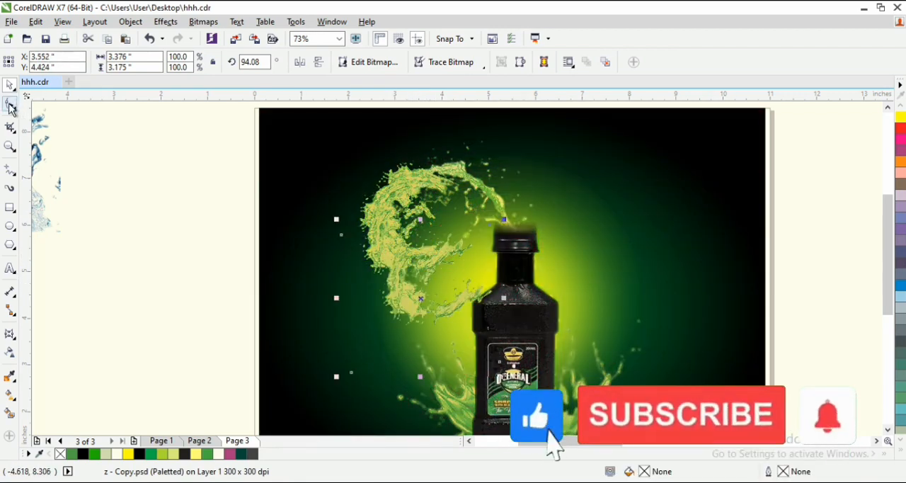
- Trim the right part of the lowest splash copy with the Shape tool, leaving it about 2 inches wide
key(F10)
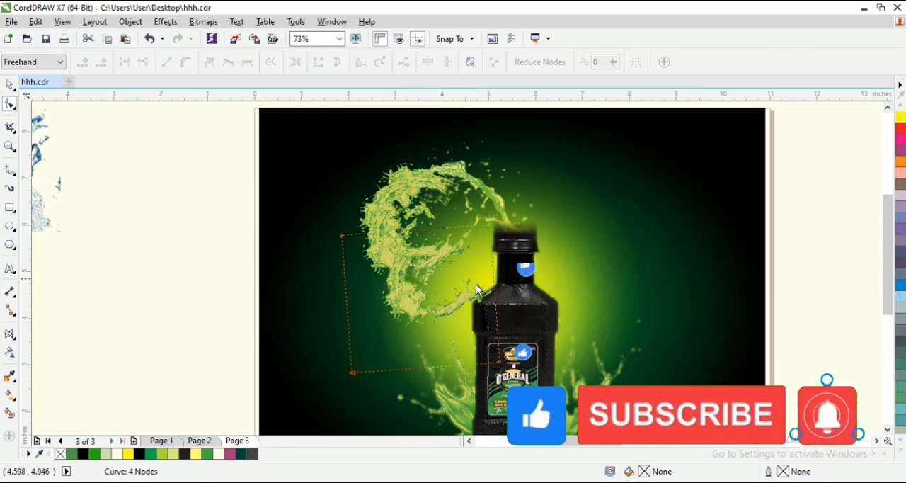
drag(497, 305, 435, 305)
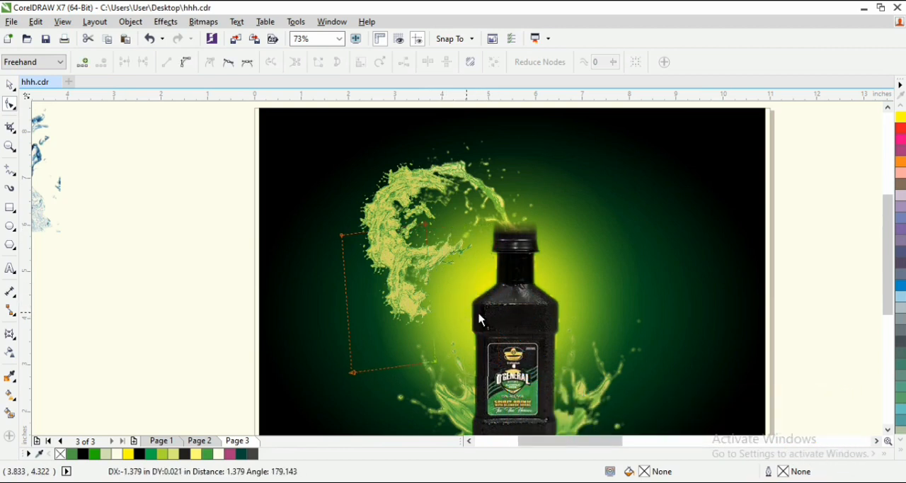
key(space)
click(463, 260)
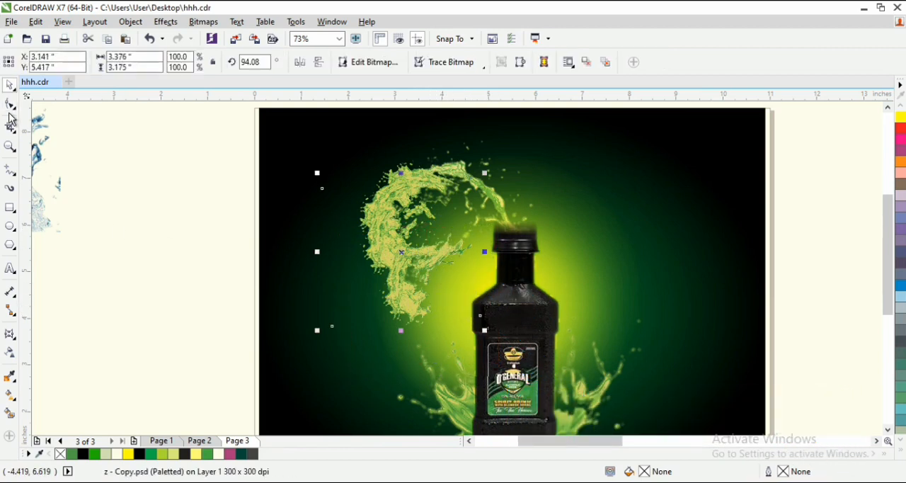
- Rotate and slightly skew the trimmed splash to about 139°, placing its end against the bottle's left shoulder
click(403, 305)
click(413, 306)
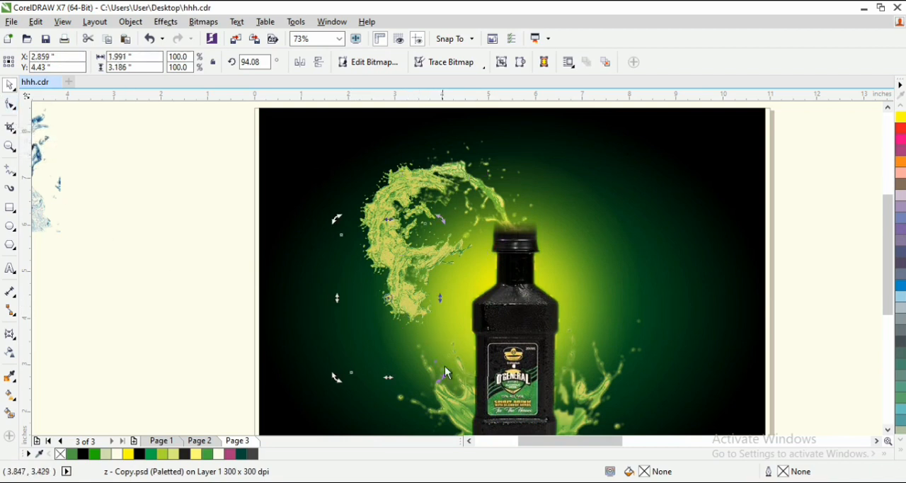
drag(441, 384, 479, 330)
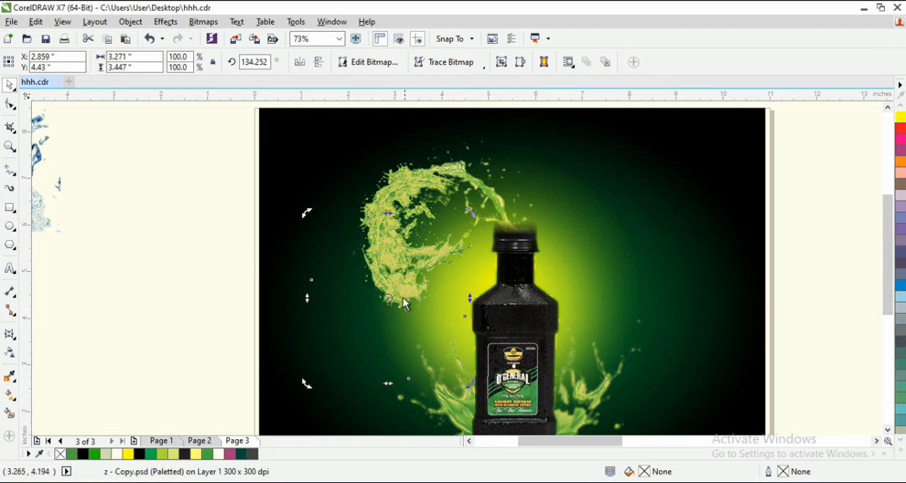
click(438, 299)
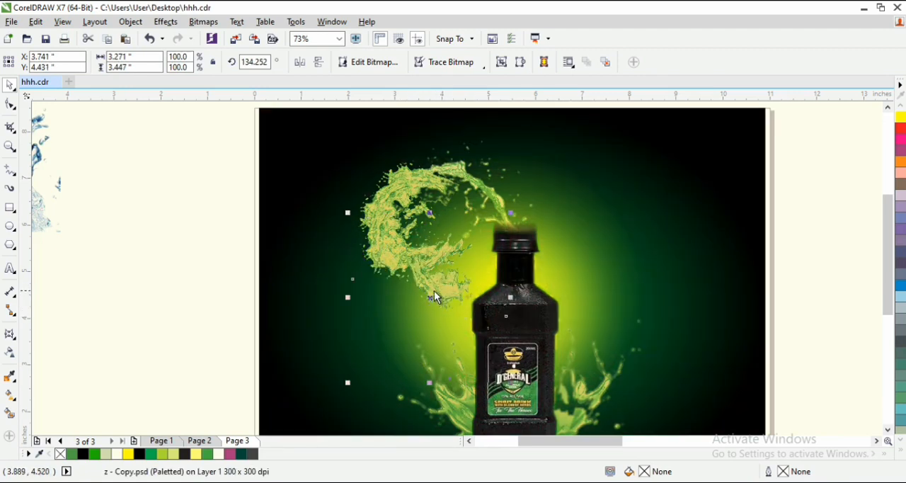
drag(431, 289, 457, 300)
click(457, 303)
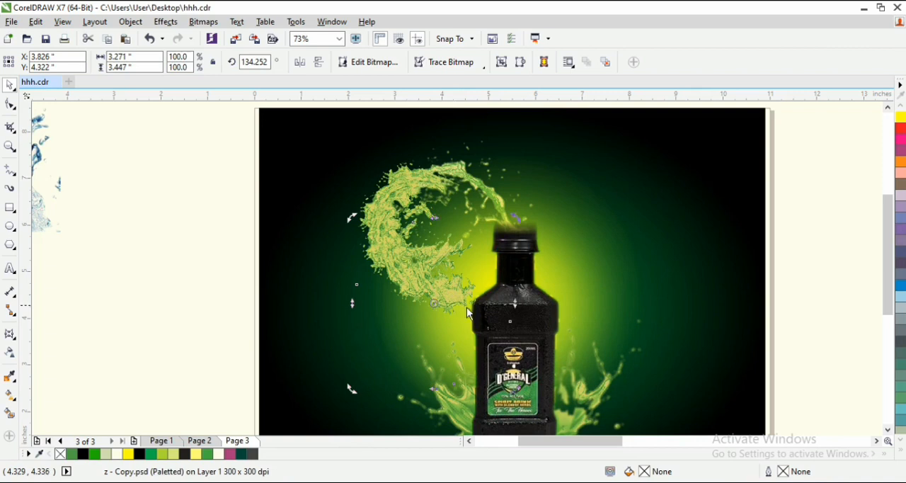
drag(509, 315, 514, 286)
click(443, 297)
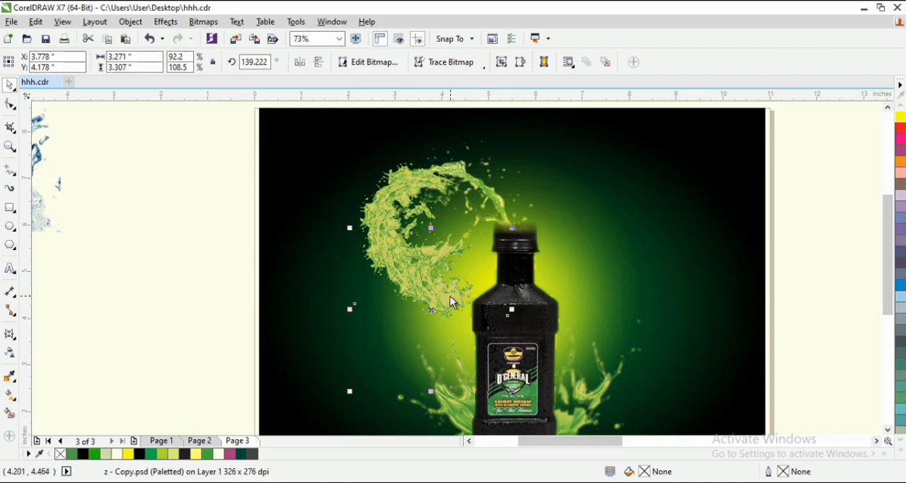
- Move the blue wave splash onto the page's left edge and convert it to a 300 dpi CMYK bitmap with transparent background
scroll(458, 272, down, 1)
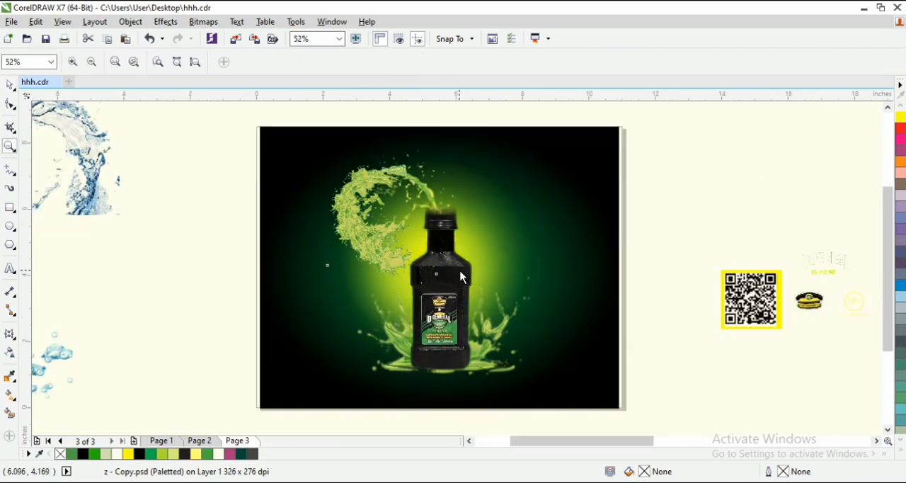
scroll(405, 243, down, 3)
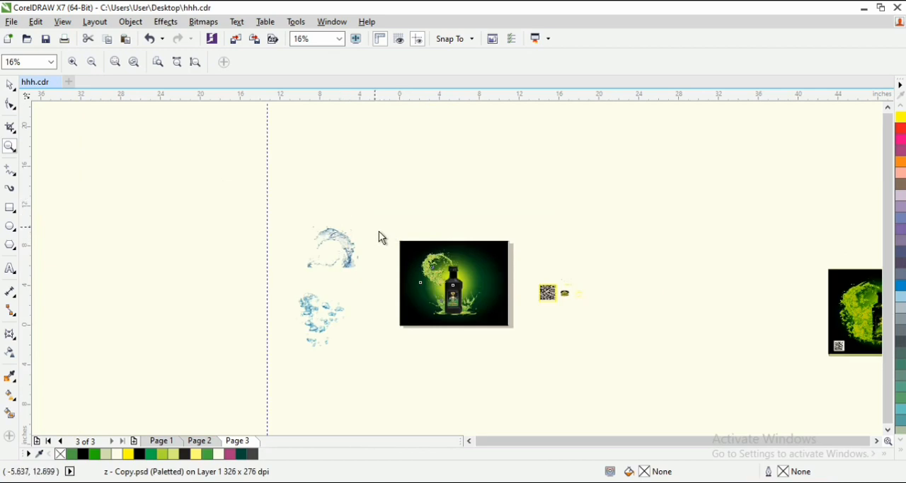
drag(380, 230, 527, 328)
key(space)
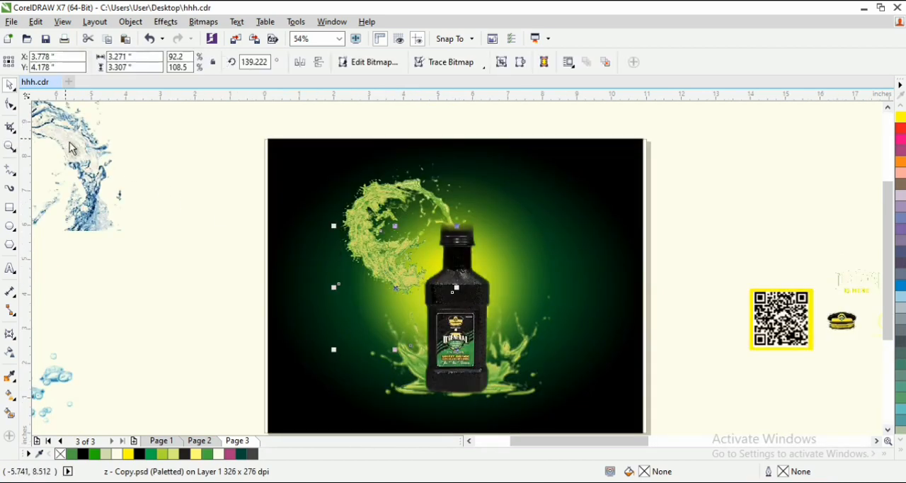
drag(69, 141, 277, 256)
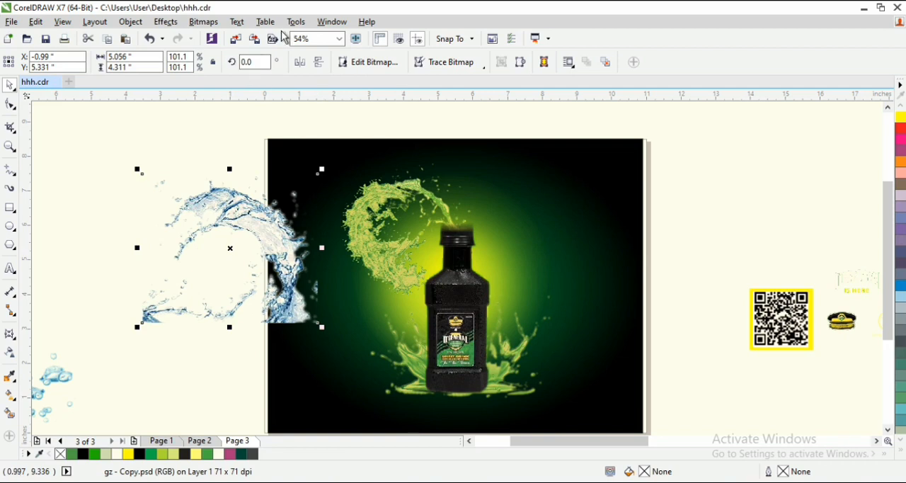
click(203, 24)
click(231, 36)
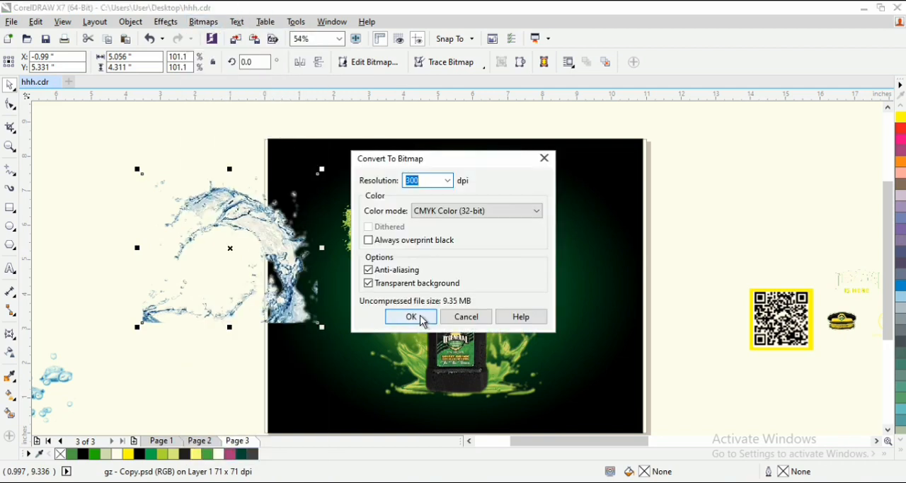
click(409, 313)
- Convert the wave splash to Duotone mode as a monotone using the ink color PANTONE 354 C
click(203, 22)
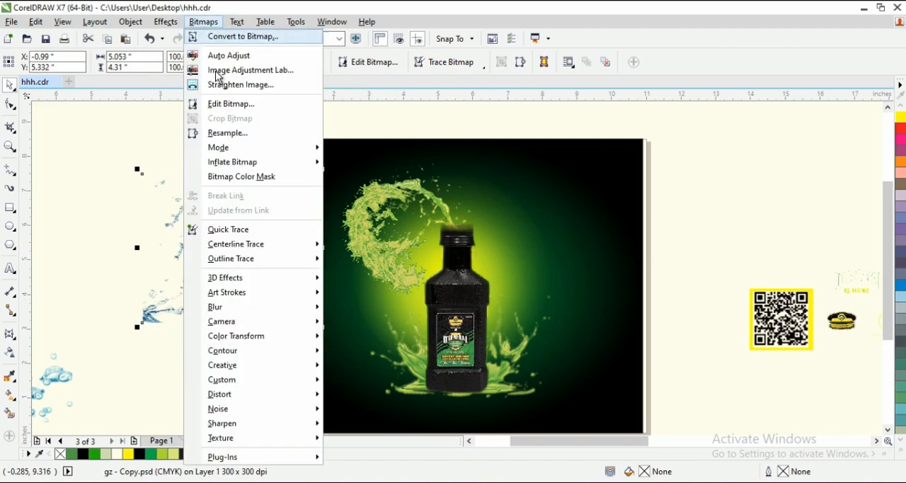
mouse_move(281, 151)
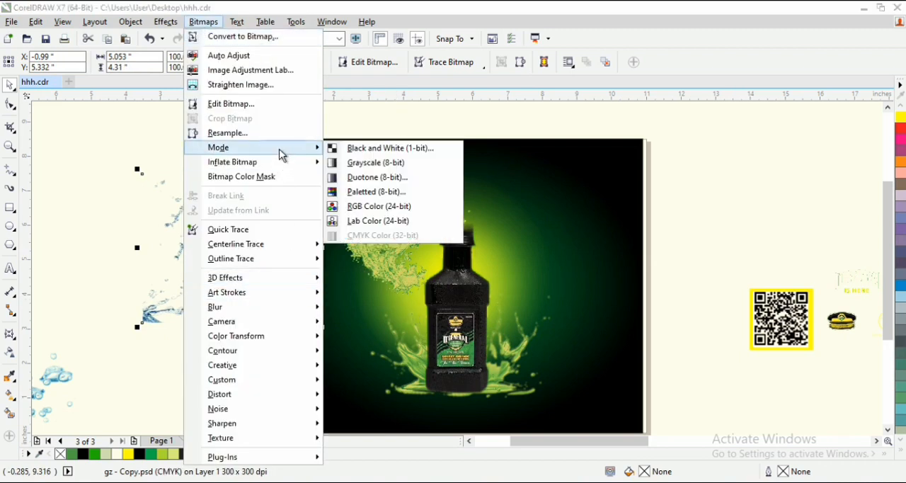
click(376, 178)
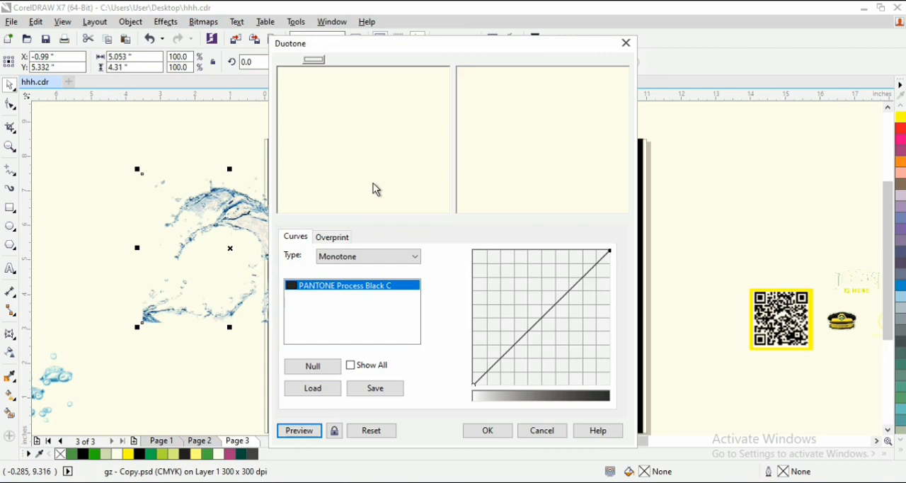
click(367, 288)
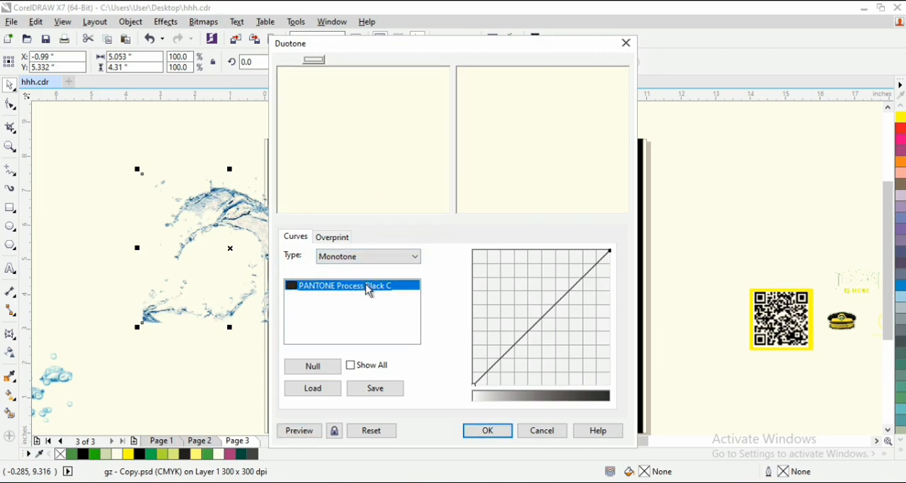
double_click(356, 287)
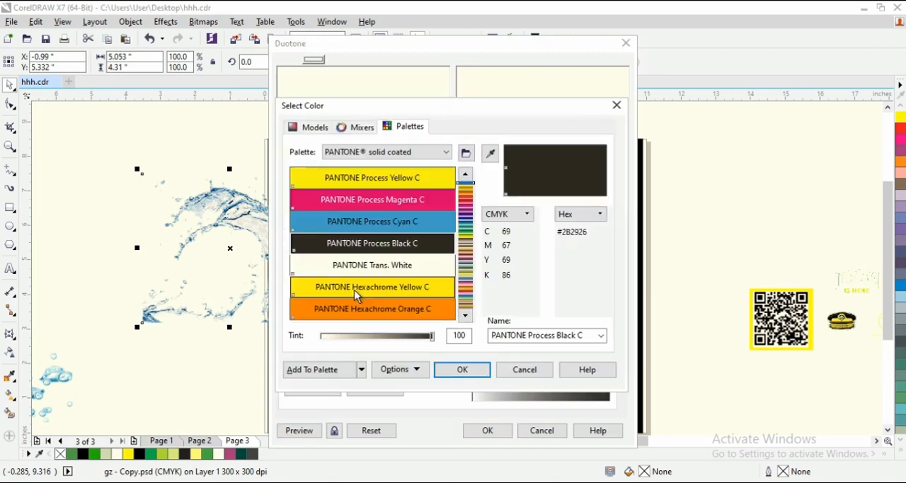
drag(467, 223, 465, 233)
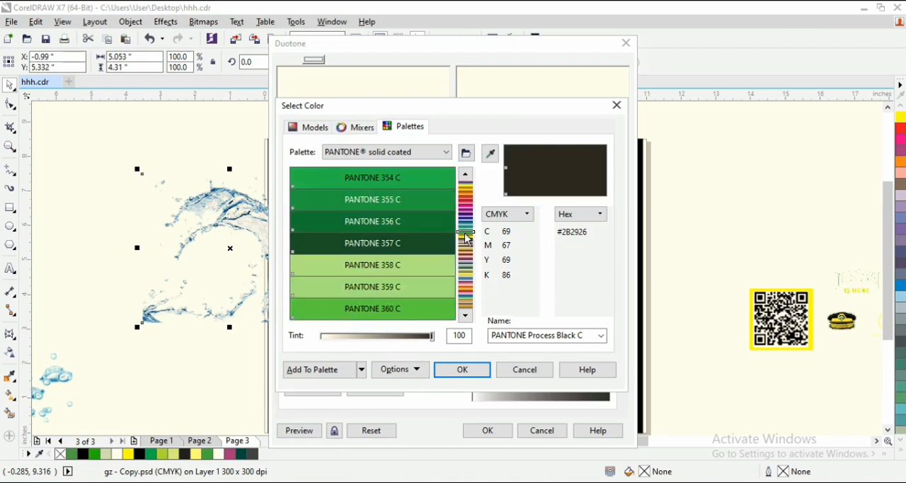
click(409, 179)
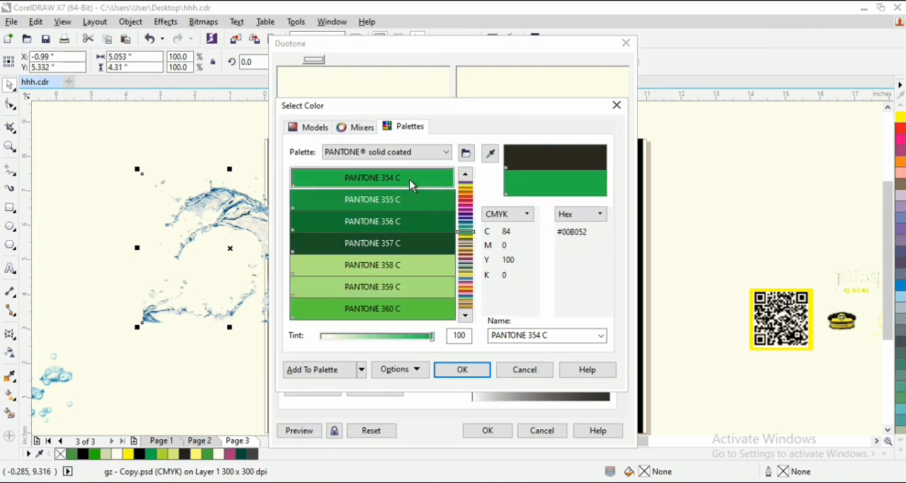
click(476, 371)
click(486, 430)
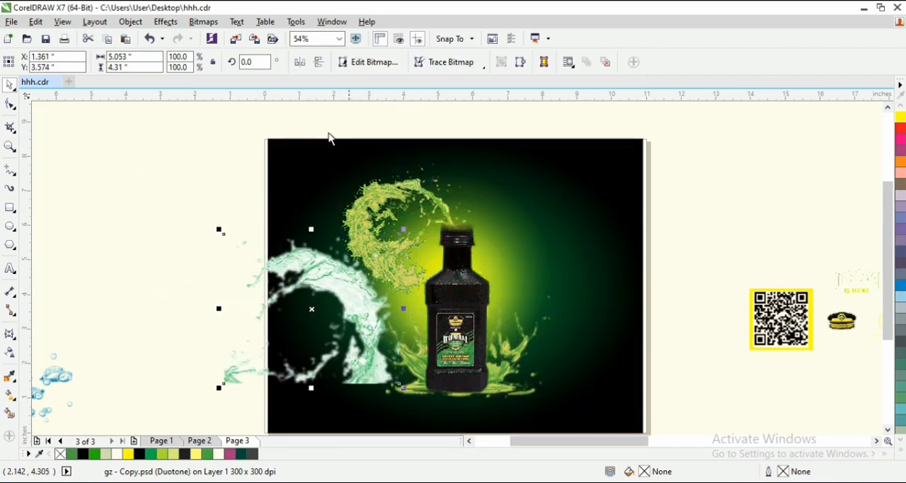
- Darken the wave splash with Hue/Saturation/Lightness, setting the master channel's lightness to -31
click(167, 22)
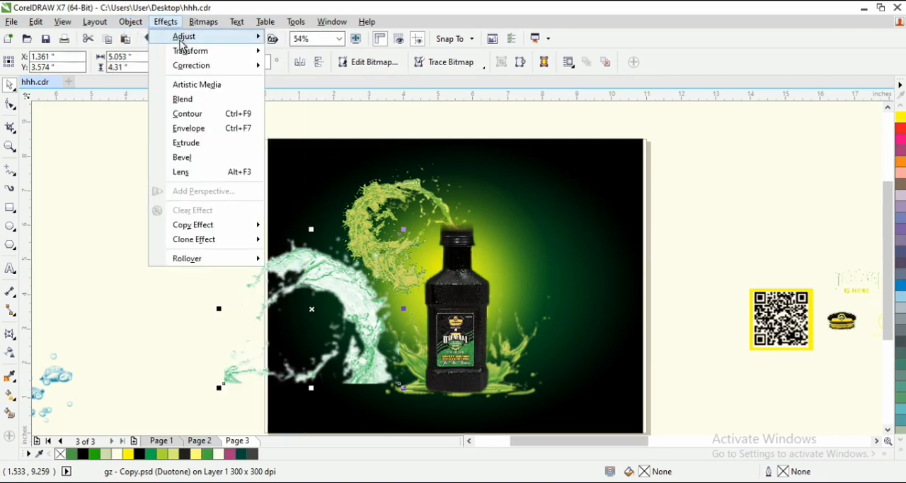
mouse_move(182, 36)
click(313, 153)
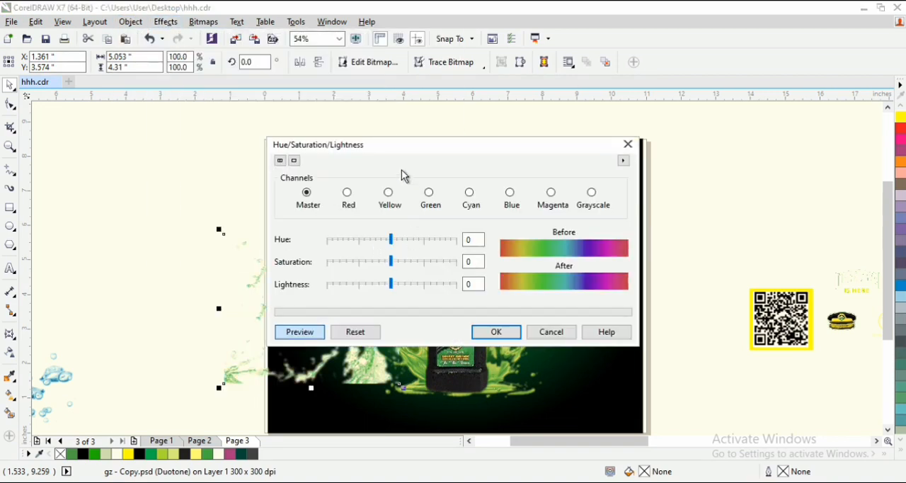
drag(445, 146, 657, 85)
drag(606, 228, 586, 229)
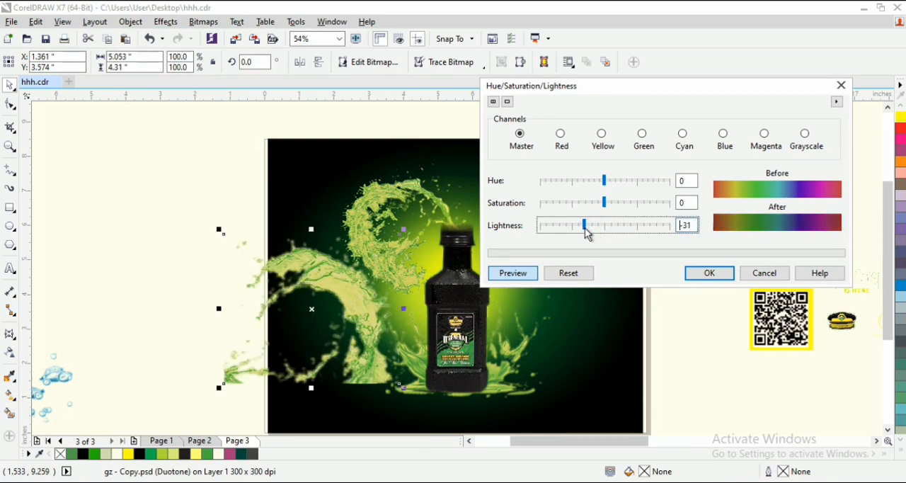
click(708, 272)
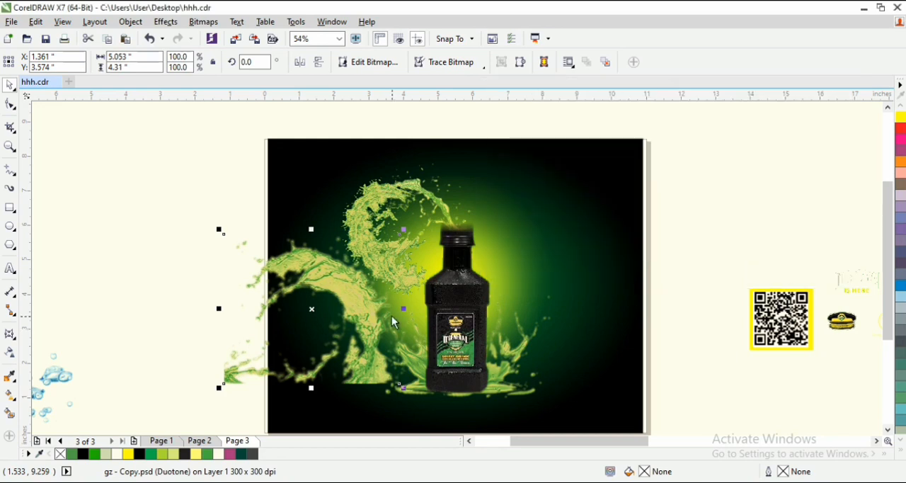
- Mirror the green wave splash both horizontally and vertically
scroll(479, 336, up, 2)
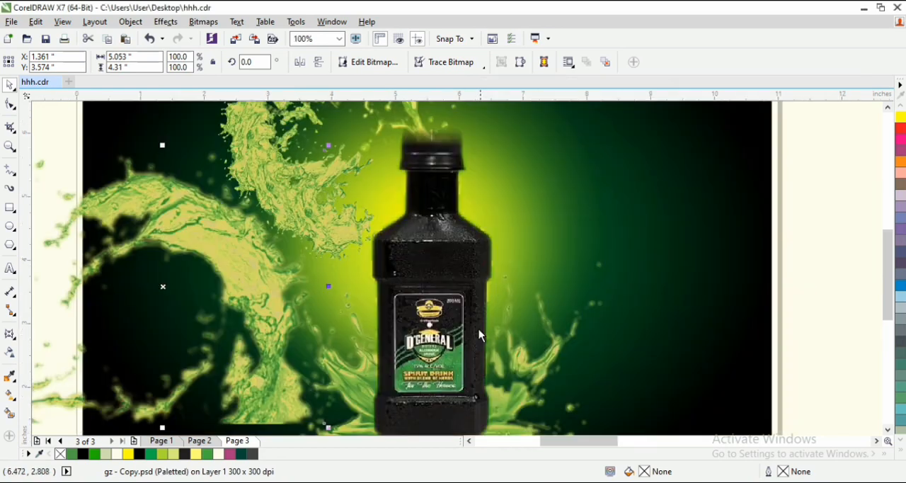
click(319, 63)
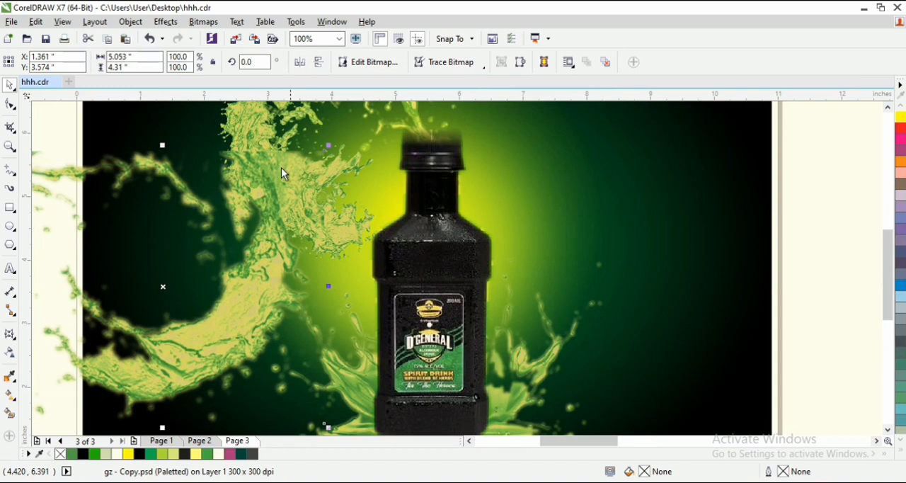
click(319, 63)
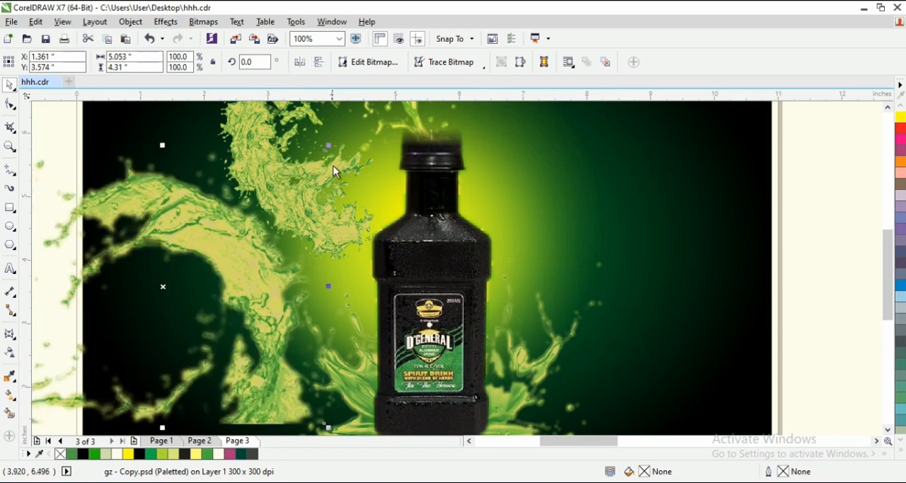
click(301, 63)
click(319, 63)
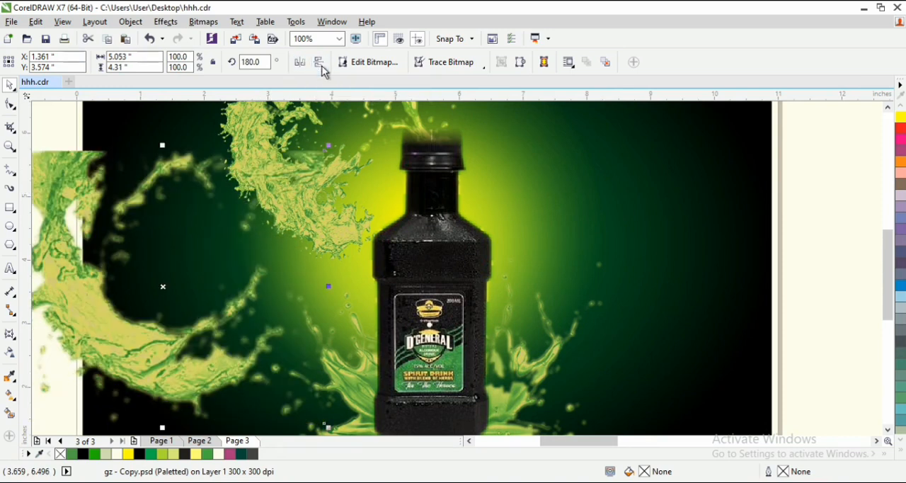
- Move the mirrored wave splash over the lower part of the bottle so it sweeps across the base and label
scroll(269, 269, down, 2)
drag(192, 280, 306, 310)
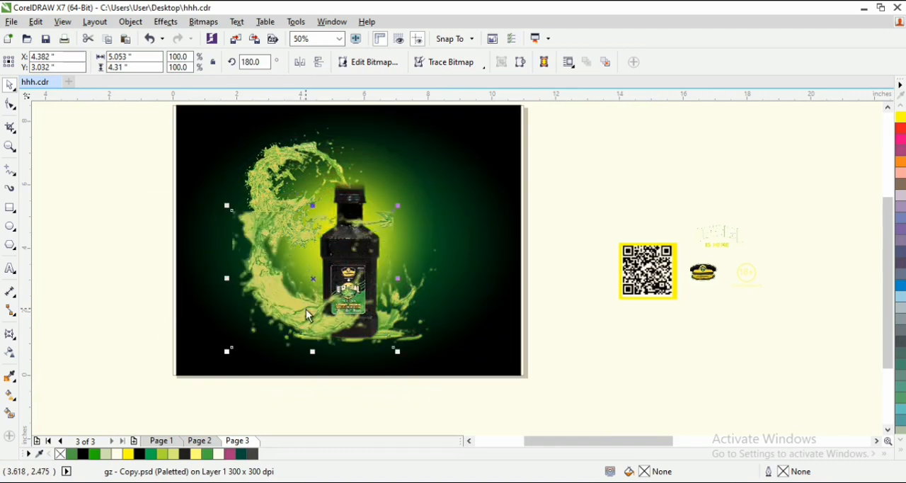
scroll(344, 347, up, 2)
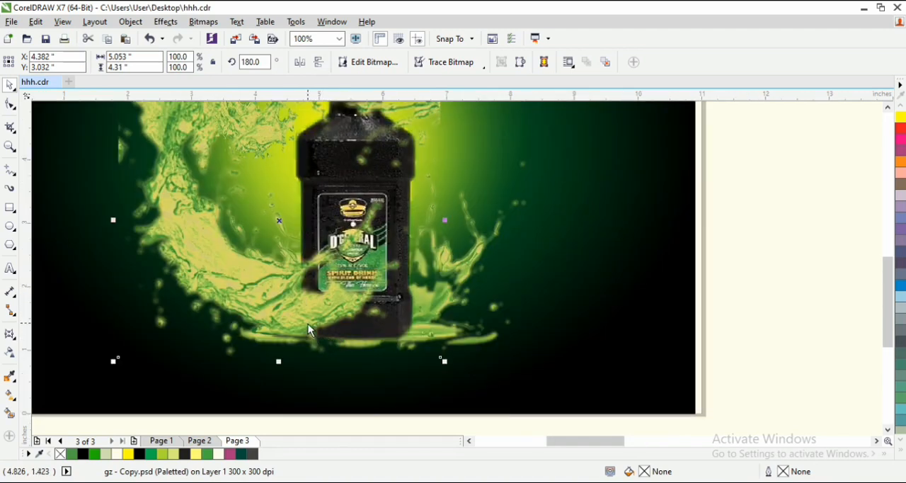
mouse_move(297, 319)
mouse_down()
mouse_move(314, 329)
mouse_move(287, 327)
mouse_up()
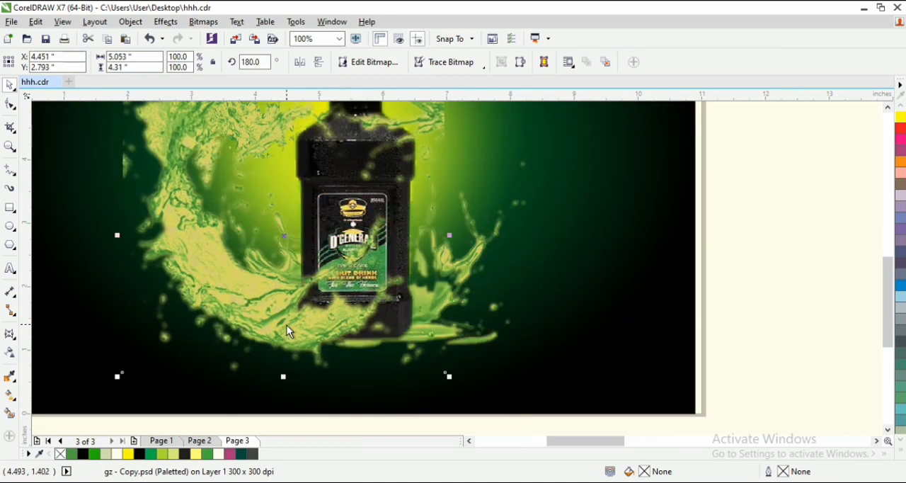
- Duplicate the wave splash above and slightly left of the original and rotate the copy to 164.565 degrees
scroll(290, 327, down, 1)
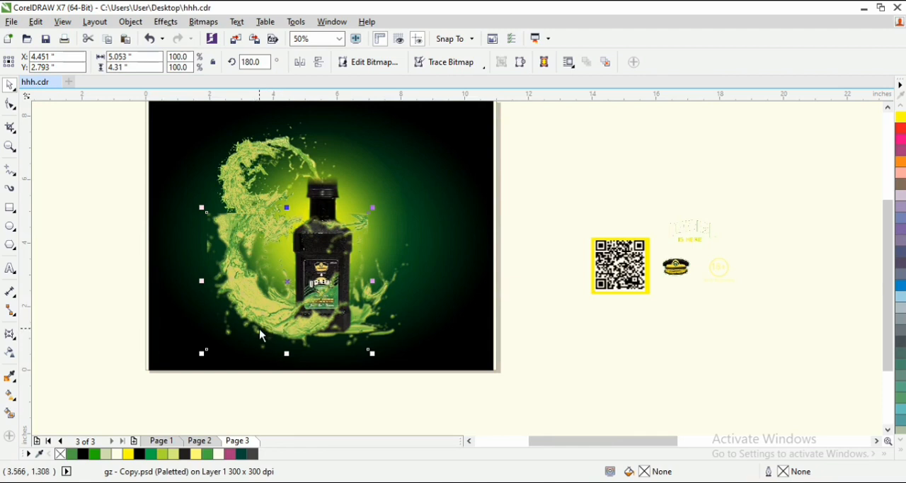
drag(261, 335, 241, 279)
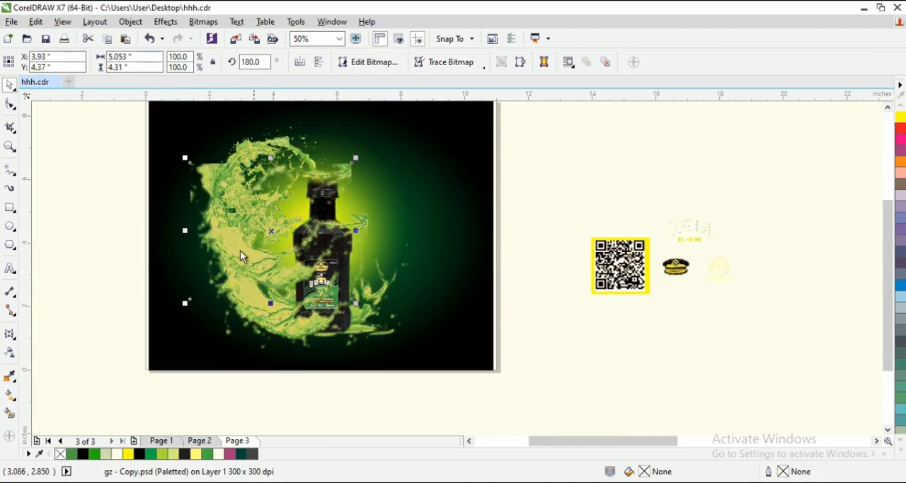
click(263, 266)
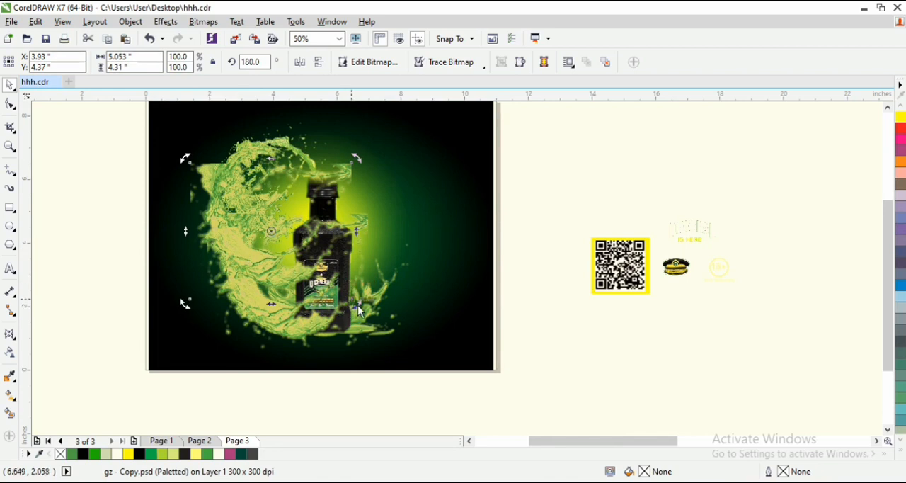
drag(359, 310, 335, 330)
scroll(252, 258, up, 2)
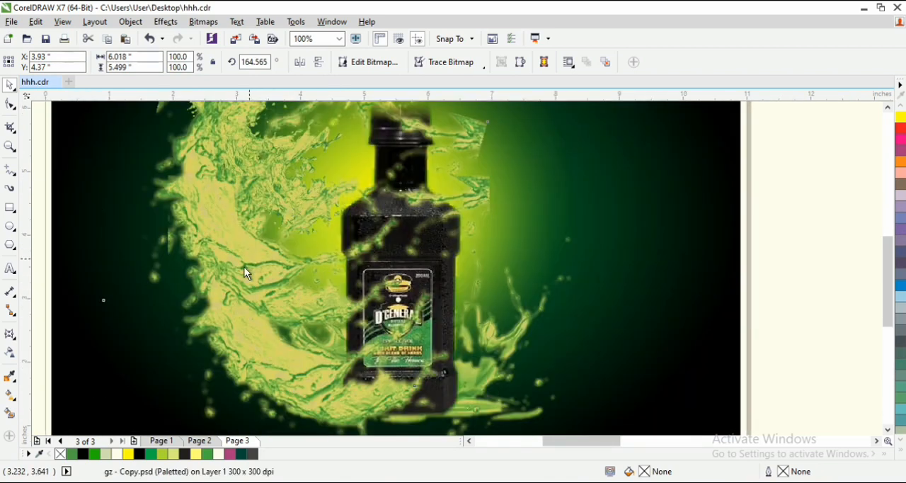
- Move the rotated splash copy down and slightly left so it joins the base splash with the curl left of the bottle
drag(244, 271, 231, 288)
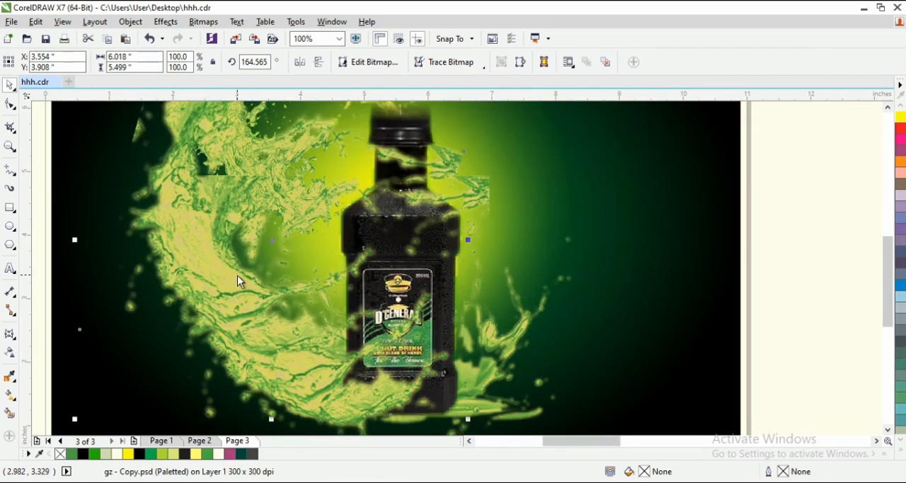
scroll(244, 272, down, 2)
drag(238, 281, 241, 293)
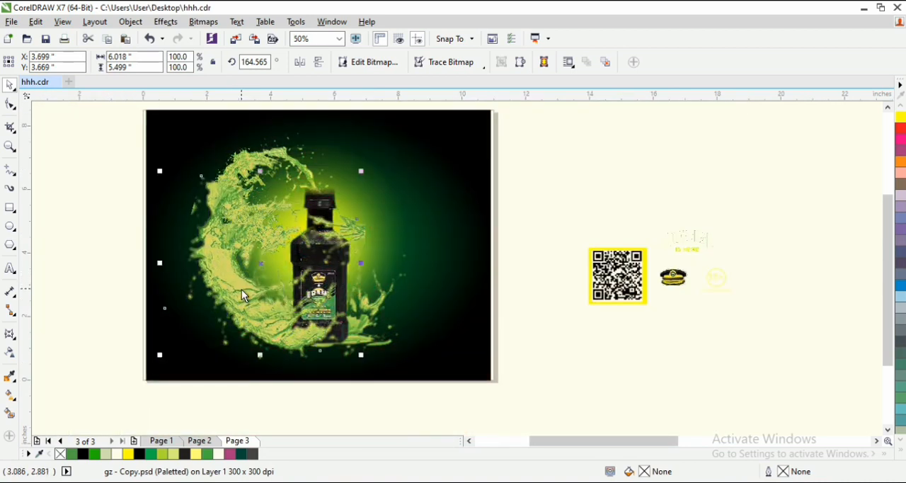
- Reshape the rotated splash's bitmap outline by pulling its upper-right corner node inward, cropping the part crossing the bottle's shoulder
click(10, 104)
mouse_move(354, 220)
mouse_down()
mouse_move(295, 224)
mouse_move(279, 247)
mouse_up()
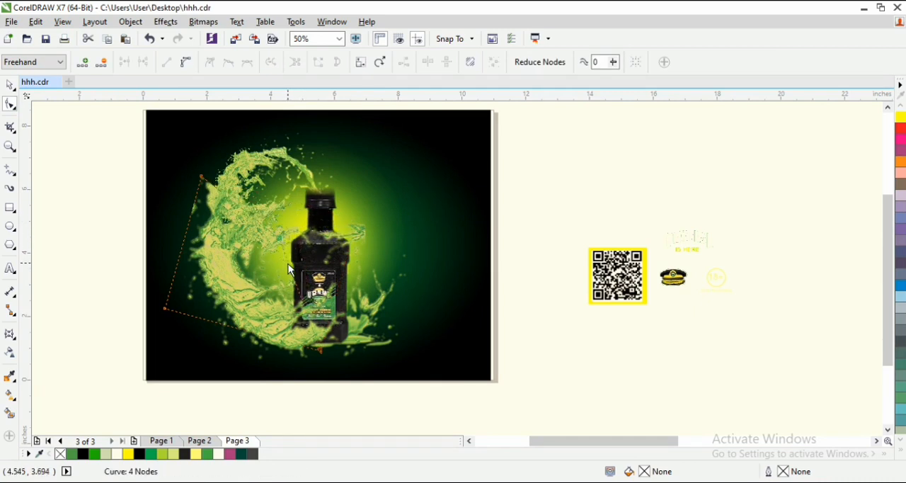
click(9, 85)
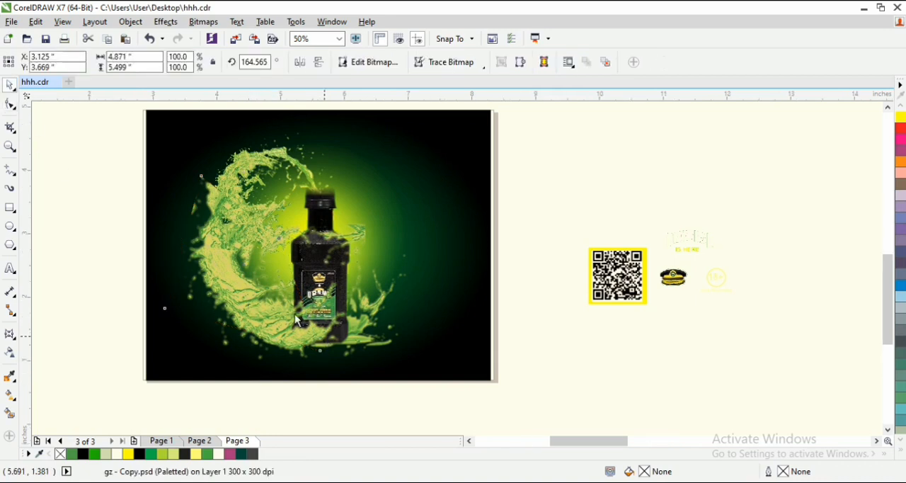
- Shift the cropped splash down and slightly right so it blends with the splashes on the bottle's left side
scroll(297, 320, up, 1)
drag(161, 231, 166, 237)
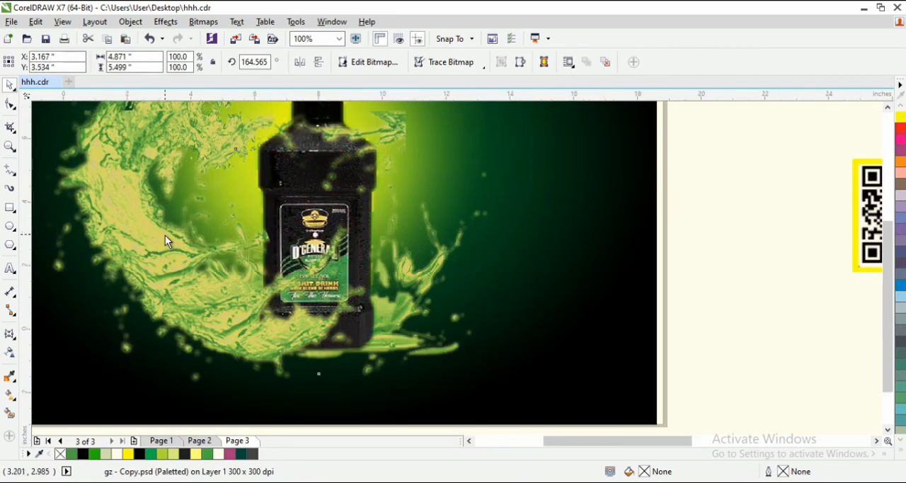
scroll(165, 237, down, 1)
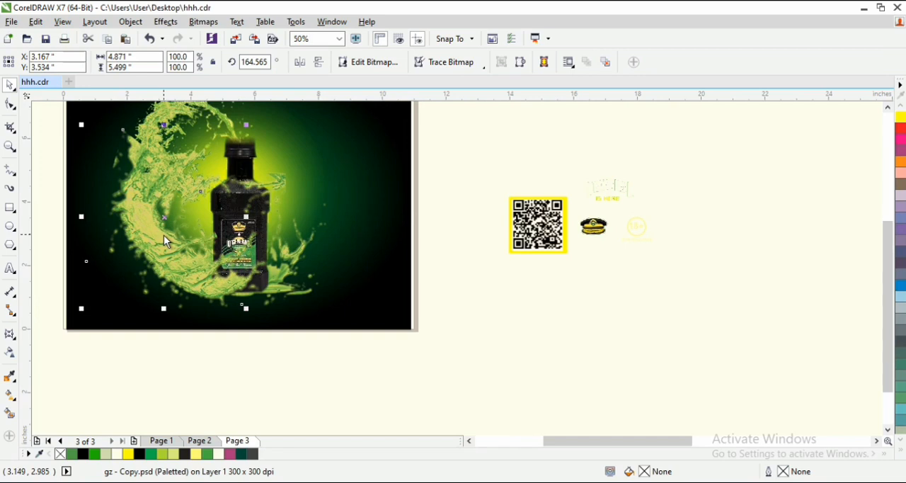
mouse_move(164, 235)
mouse_down()
mouse_move(172, 241)
mouse_move(162, 251)
mouse_up()
scroll(161, 200, down, 1)
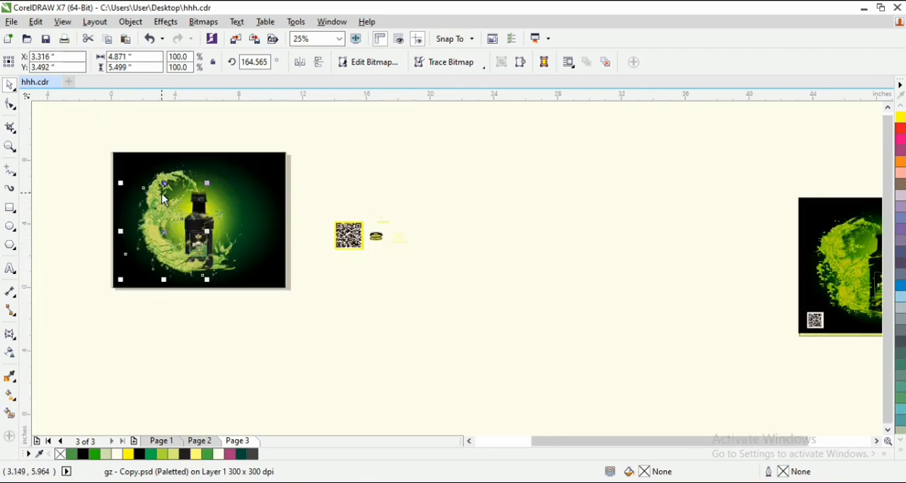
scroll(161, 193, up, 1)
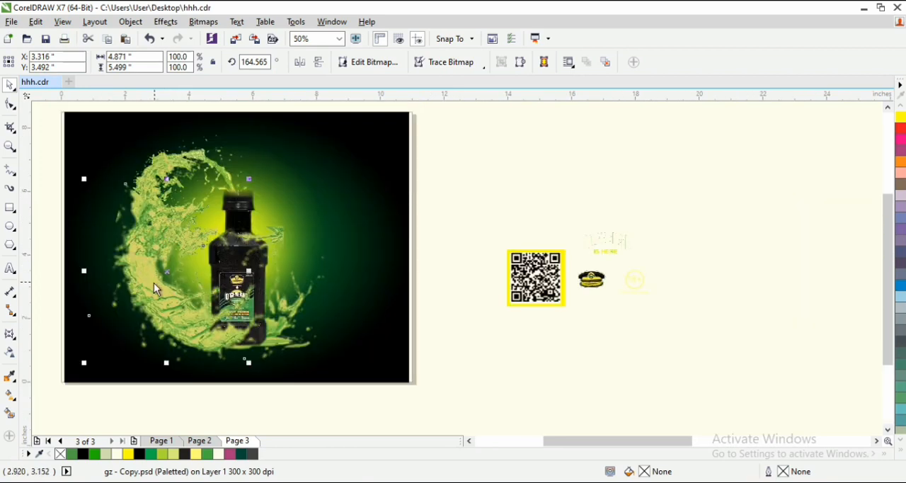
- Place a horizontally mirrored copy of the cropped splash against the lower right side of the bottle
drag(153, 283, 309, 284)
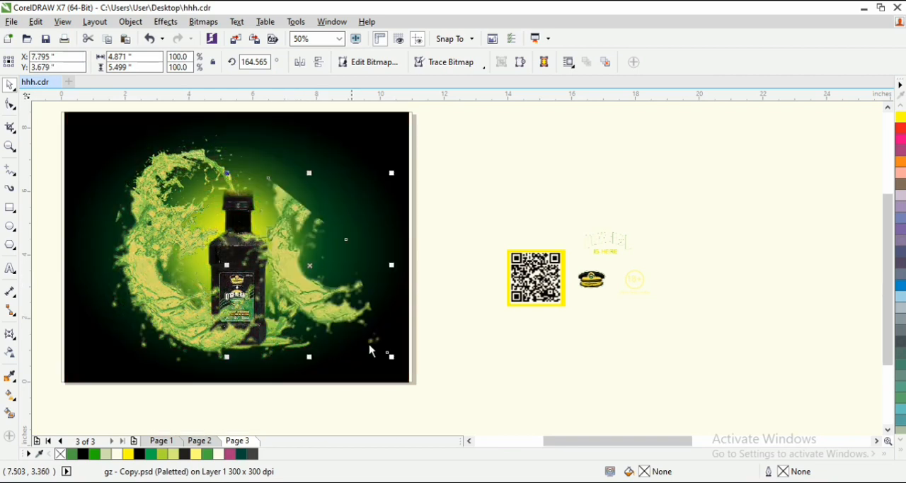
click(469, 440)
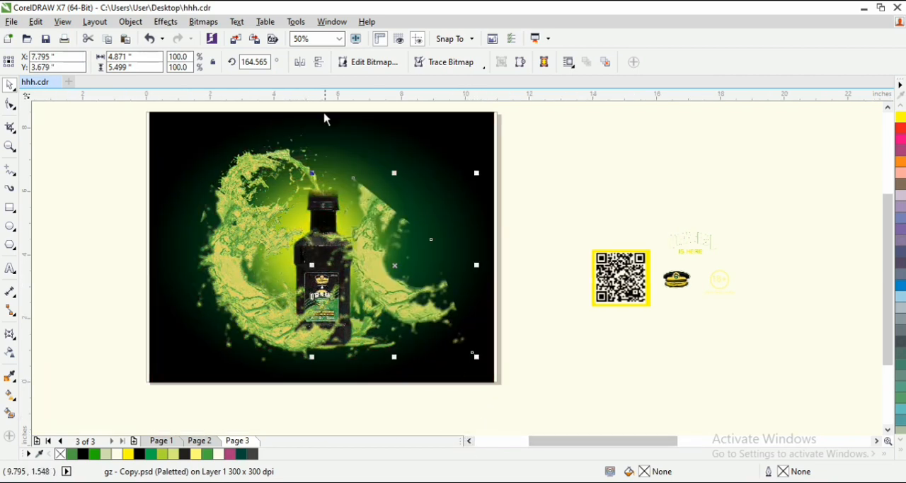
click(317, 64)
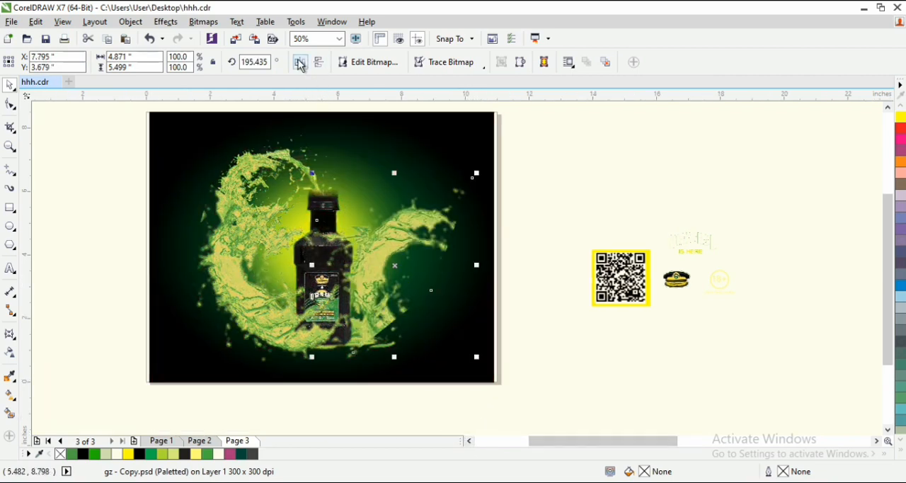
click(299, 63)
click(318, 64)
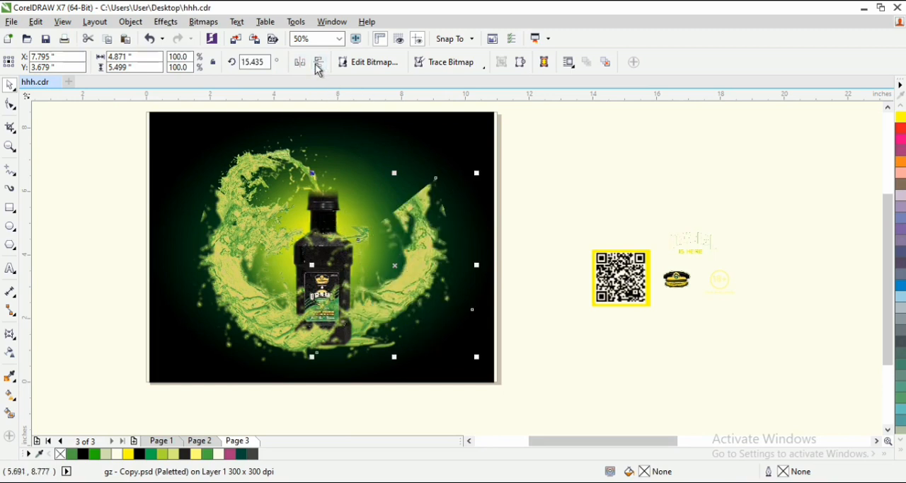
drag(420, 259, 397, 312)
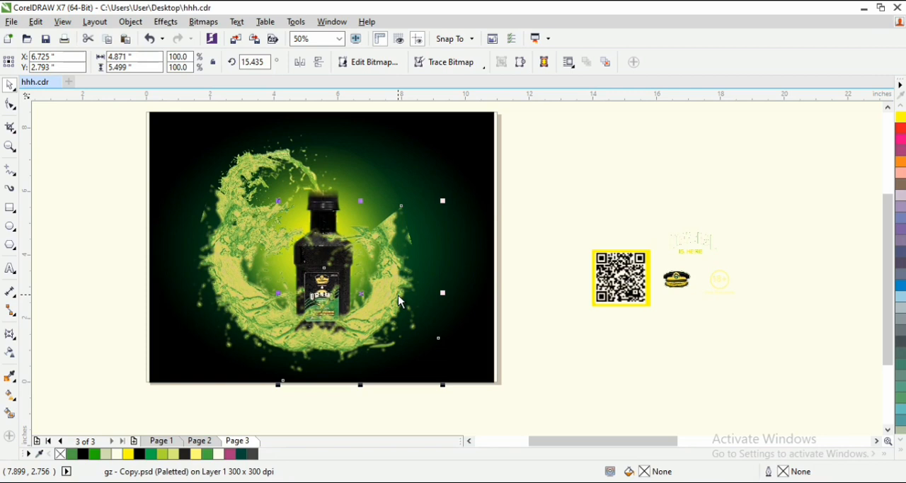
drag(398, 301, 392, 300)
- Bring the bottle image to the front of all the splashes
click(322, 255)
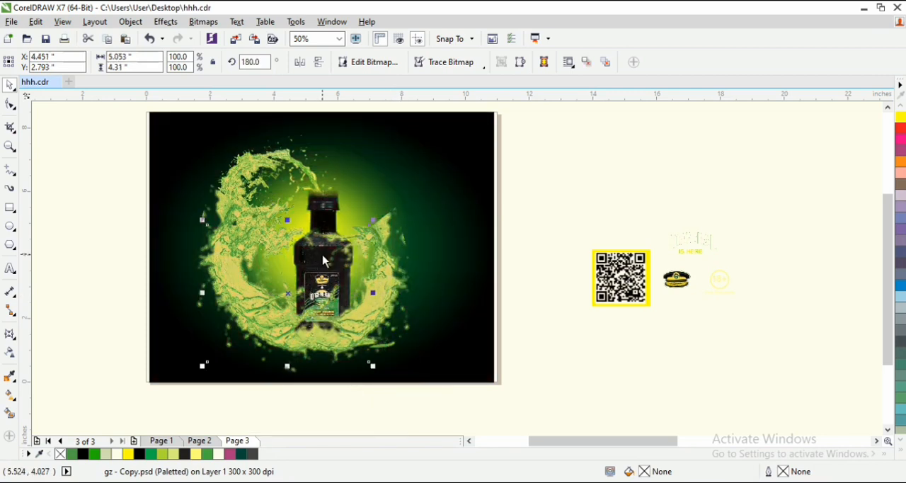
click(329, 239)
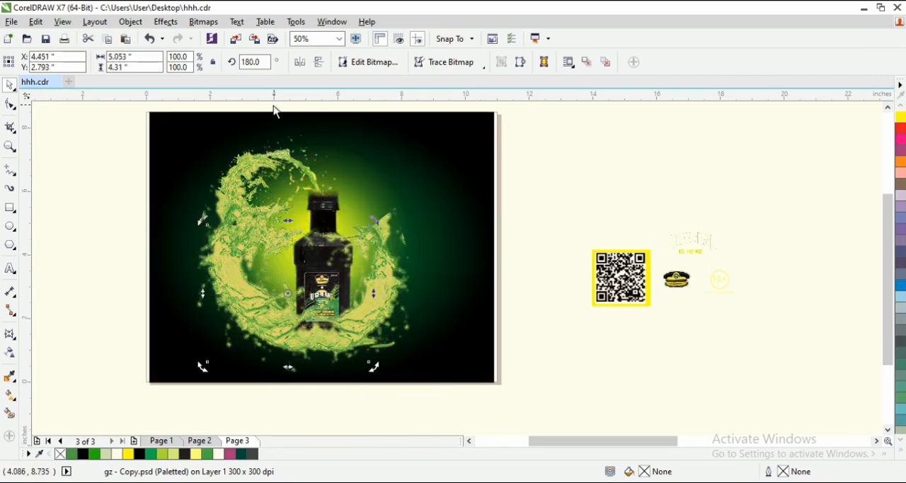
drag(273, 105, 376, 371)
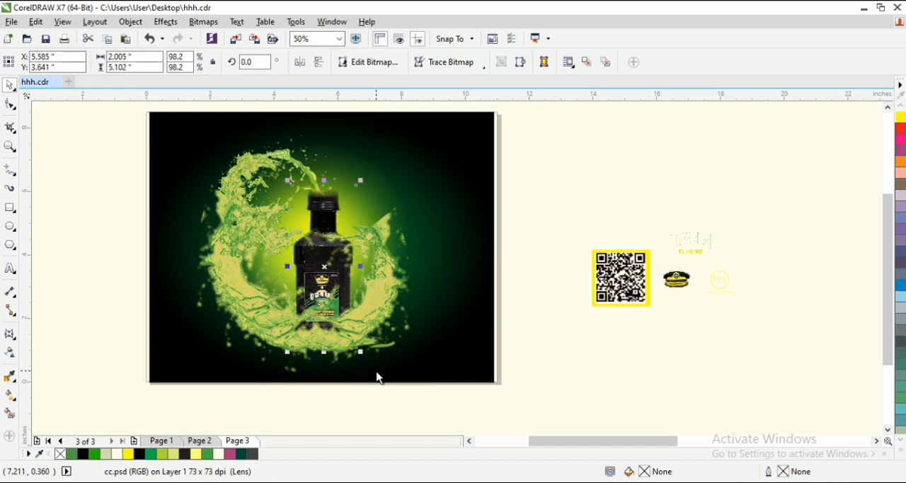
key(shift+Page_Up)
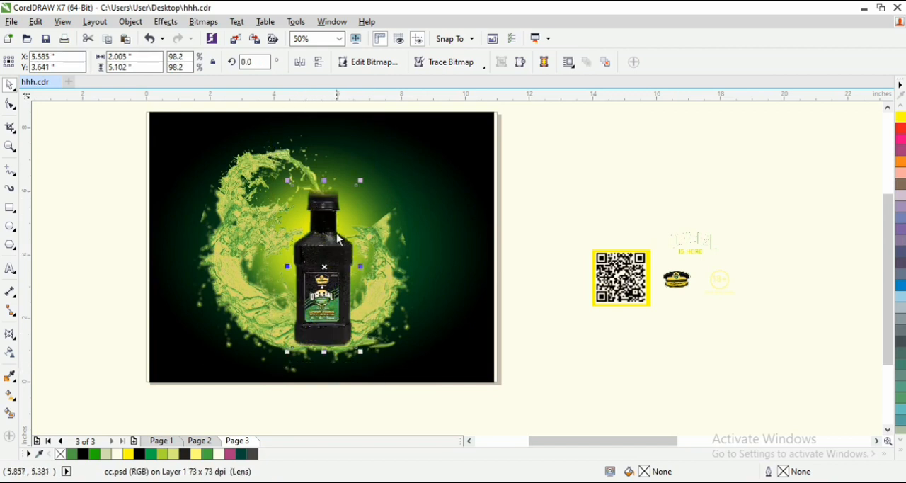
key(Escape)
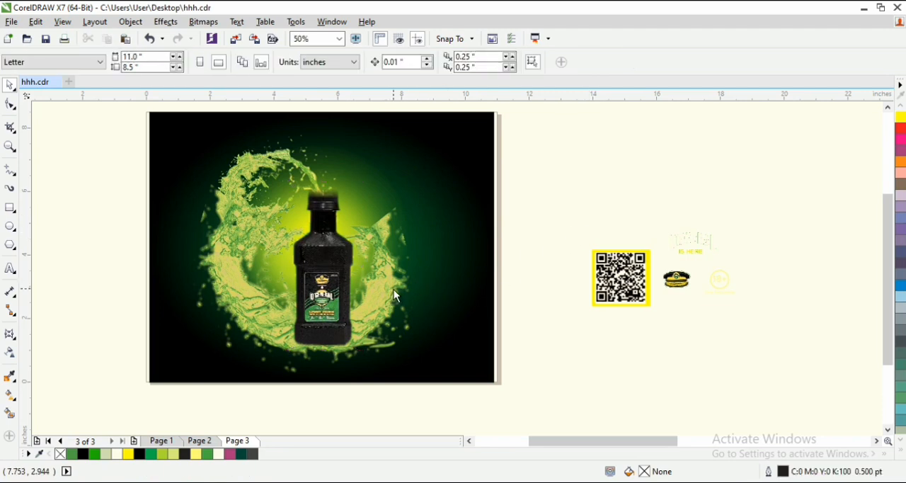
click(395, 296)
click(388, 297)
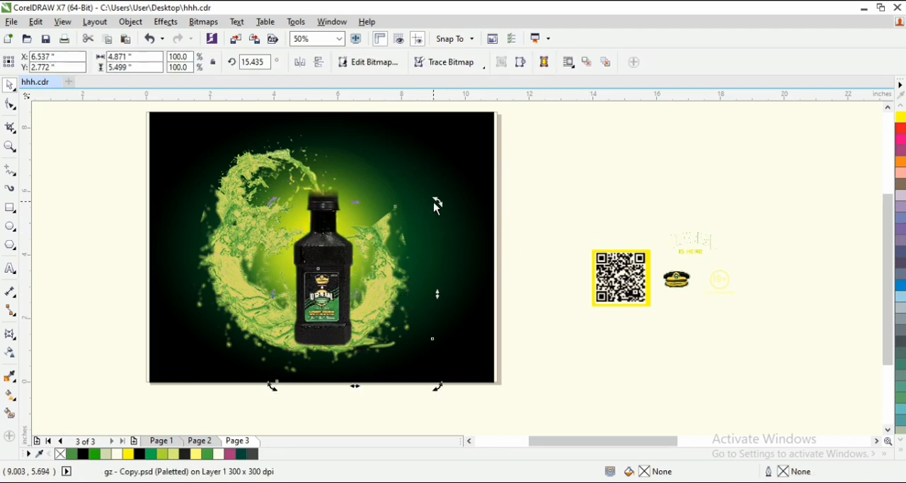
click(389, 305)
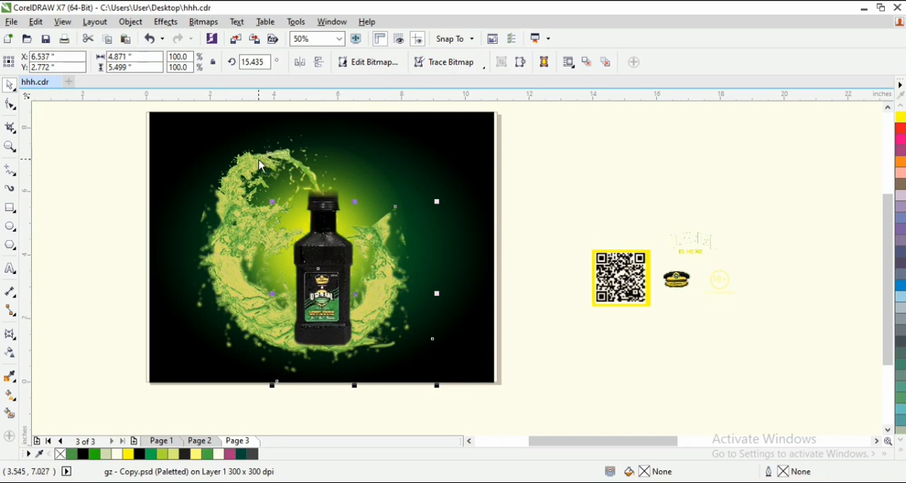
- Duplicate the curl splash from above the cap to the bottle's right side and mirror the copy horizontally and vertically
drag(254, 160, 455, 244)
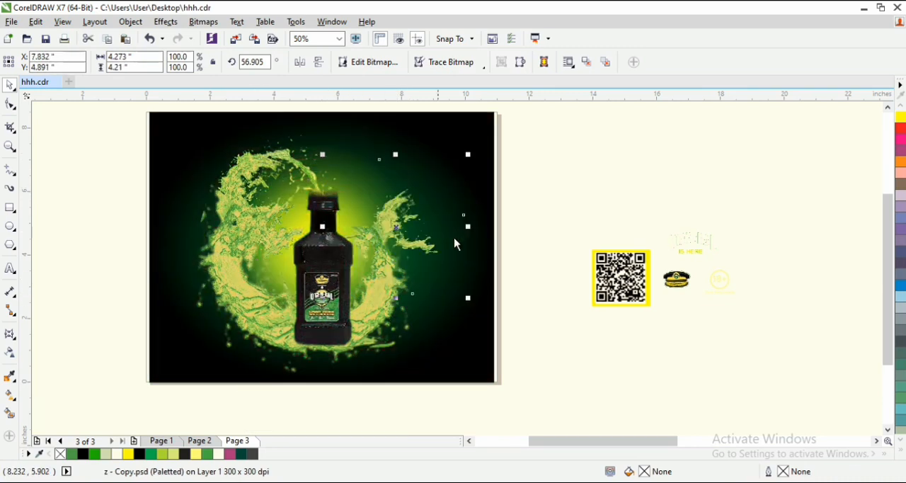
click(319, 63)
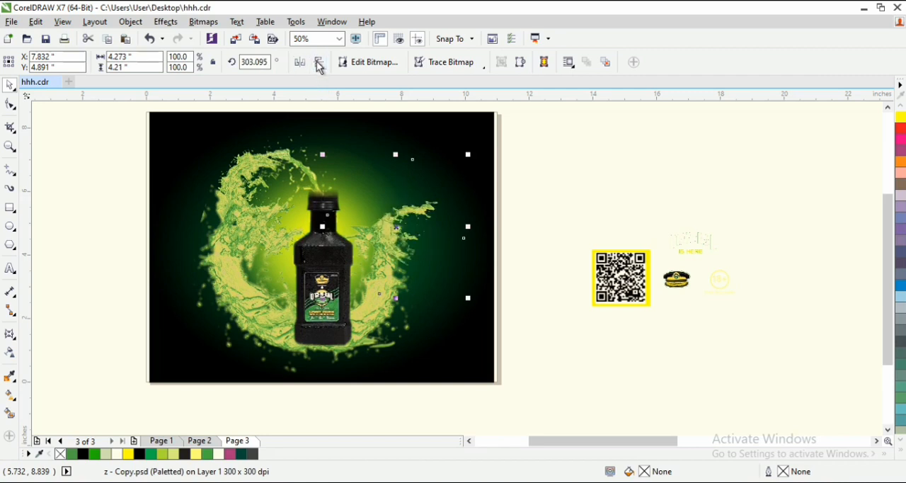
click(319, 64)
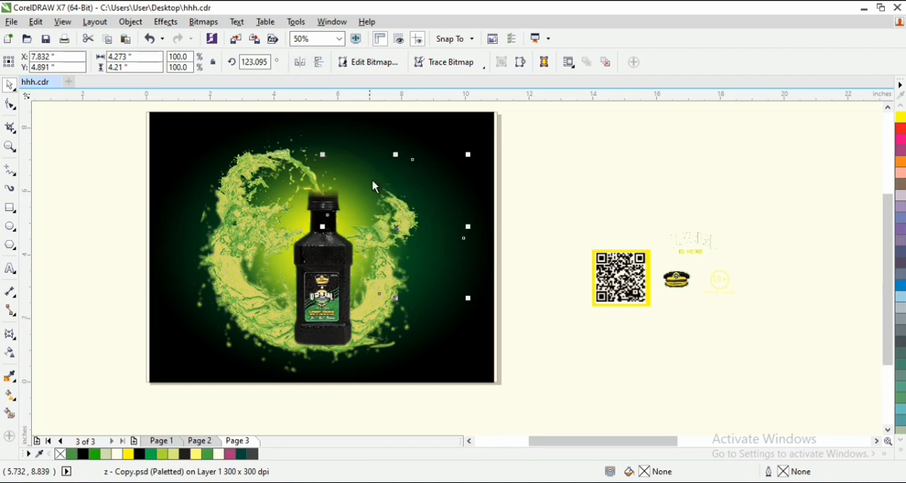
click(319, 64)
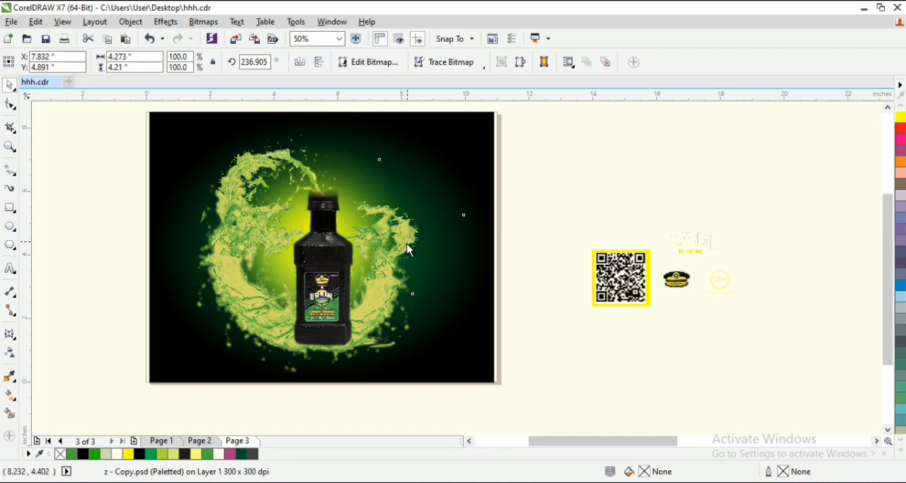
- Lower the mirrored curl onto the right-hand splash and enlarge it to 120.8%
drag(410, 249, 407, 268)
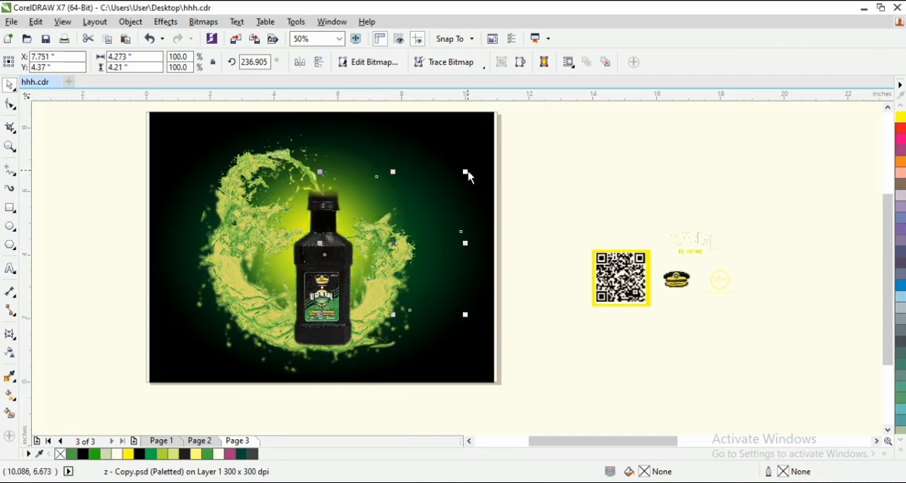
drag(468, 176, 483, 157)
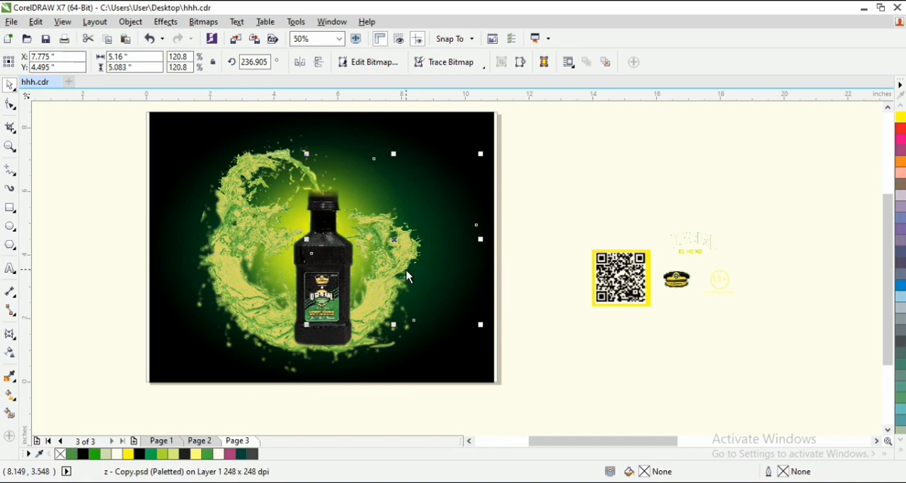
click(411, 262)
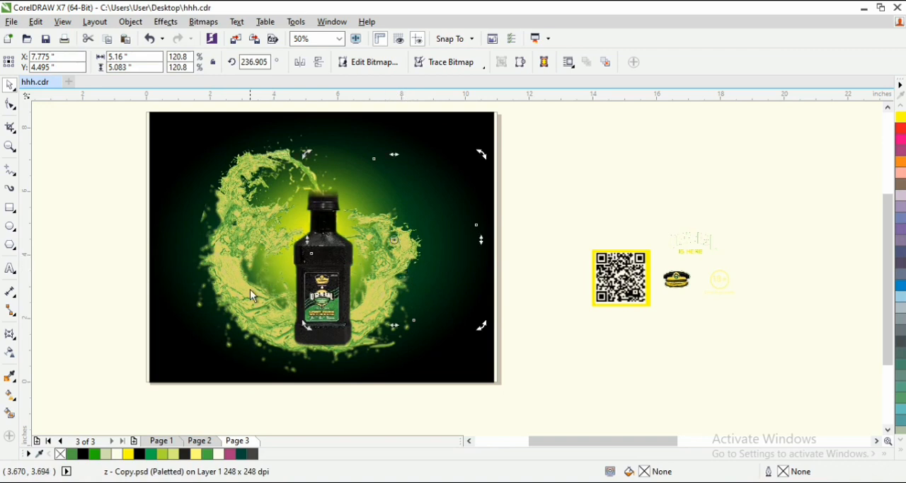
- Duplicate the cropped left splash slightly up and to the right so the copy sweeps in front of the bottle's label
click(250, 289)
drag(250, 289, 259, 287)
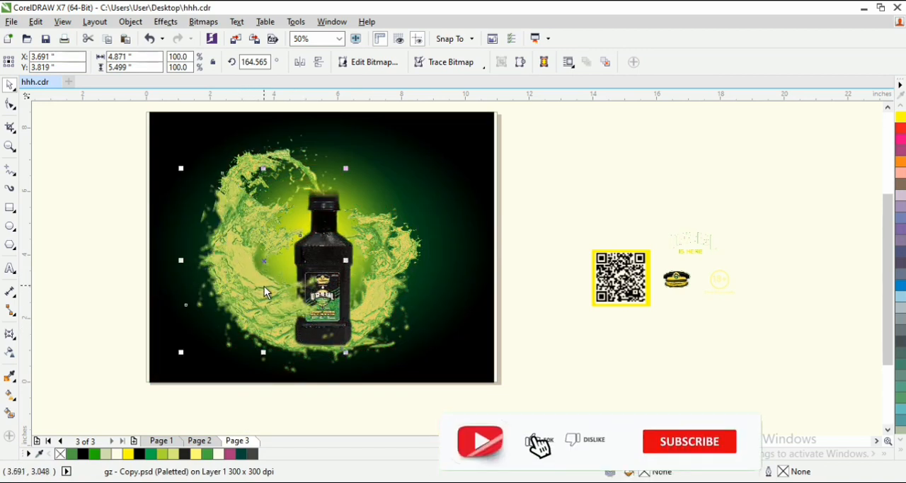
- Enlarge the bottle to 102.5% and move it slightly down and left within the splash ring
click(332, 225)
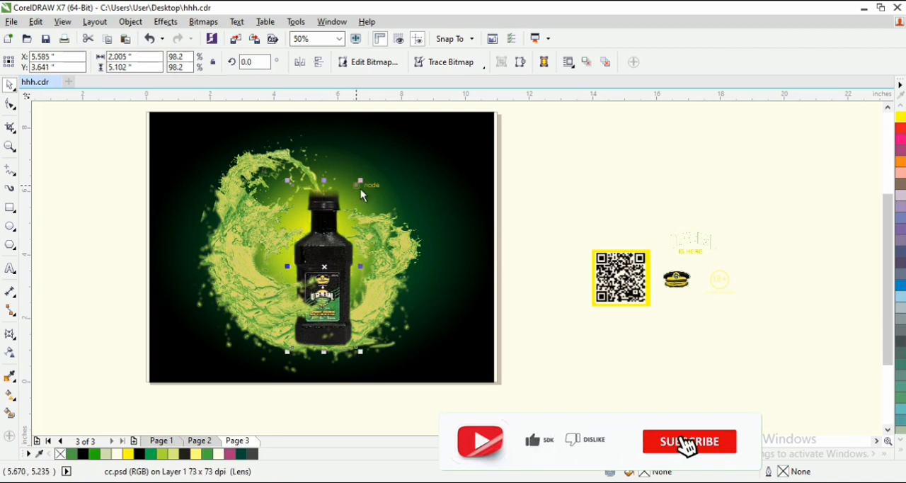
drag(361, 183, 366, 182)
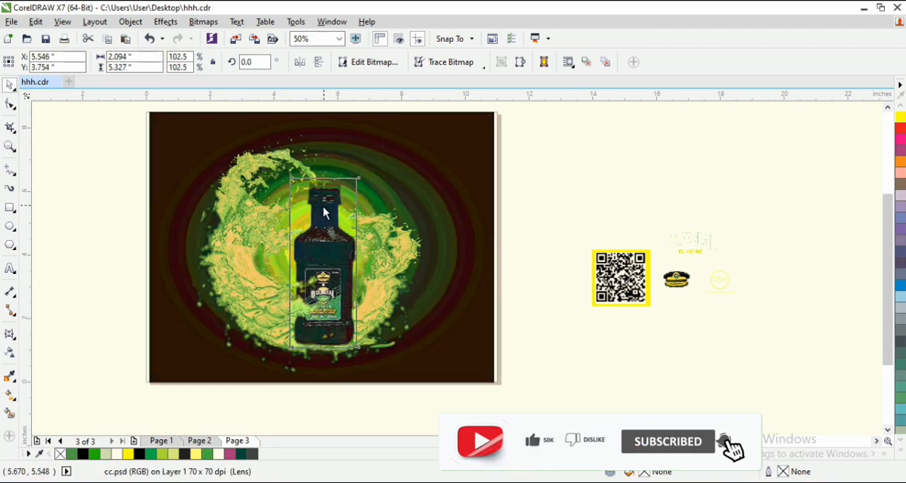
drag(324, 207, 320, 210)
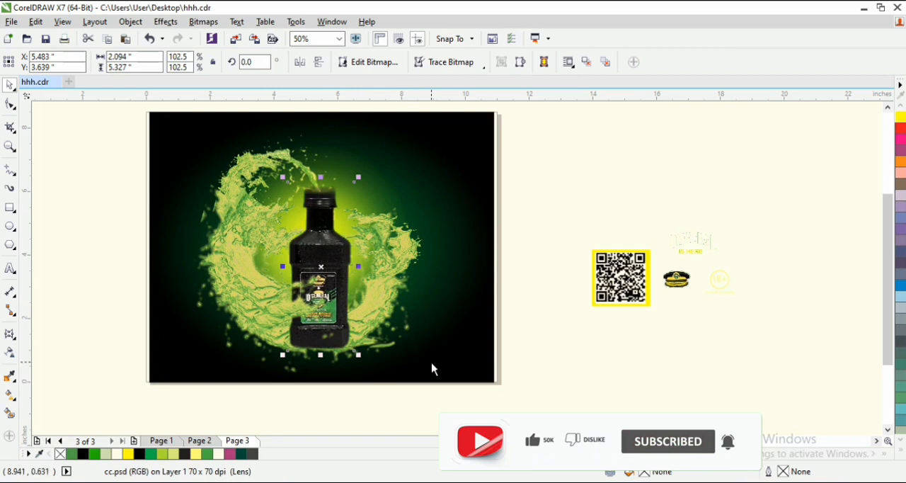
- Duplicate the right-hand curl splash lower so the copy sweeps across the bottle's label, and raise the bottle slightly
click(384, 238)
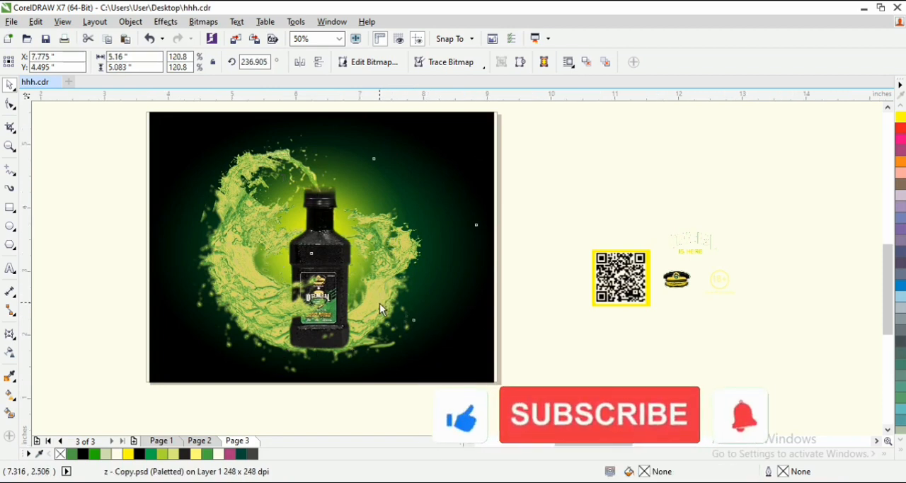
scroll(379, 302, up, 1)
drag(380, 303, 363, 282)
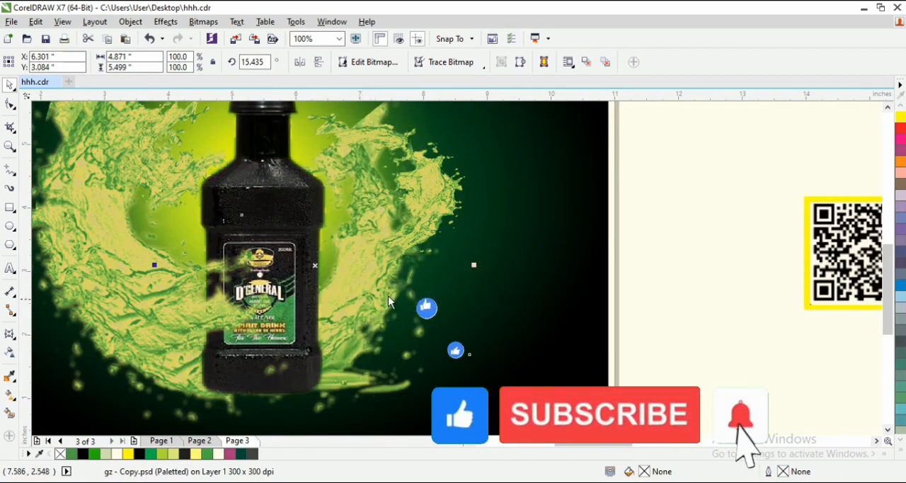
drag(375, 266, 399, 336)
scroll(401, 337, down, 1)
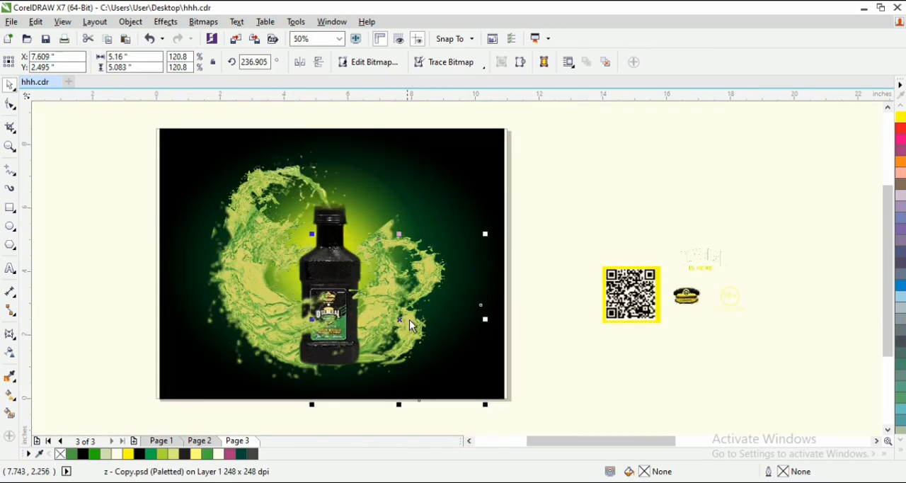
scroll(363, 317, up, 1)
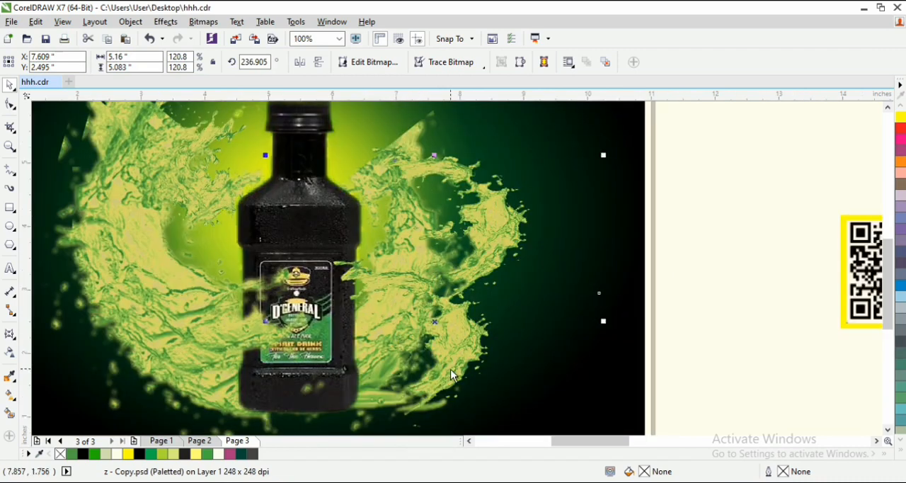
drag(456, 364, 444, 366)
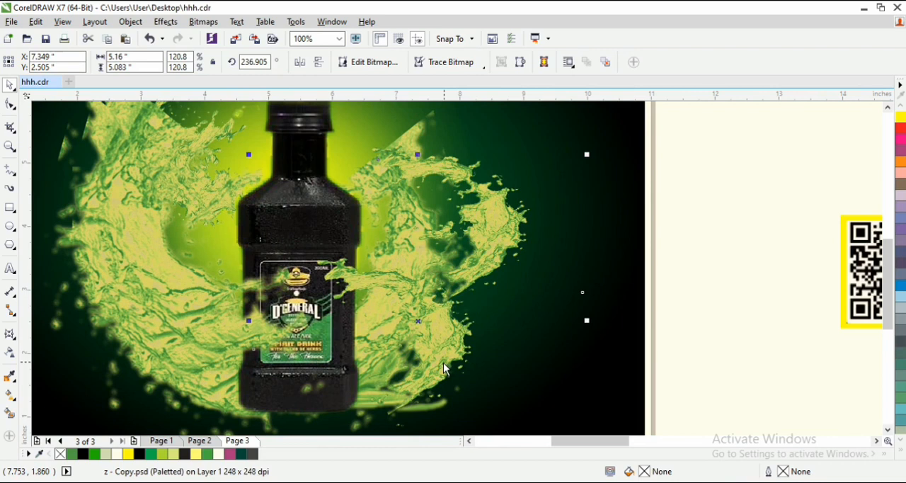
drag(322, 342, 321, 331)
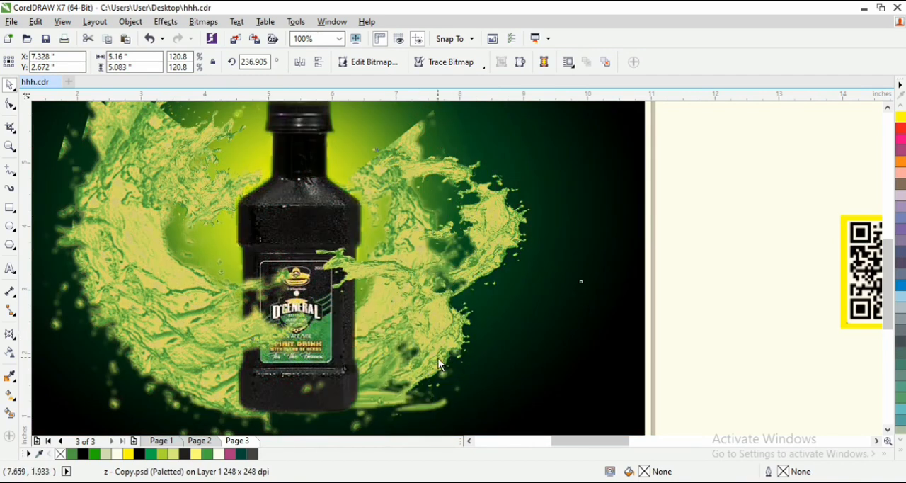
drag(318, 230, 314, 220)
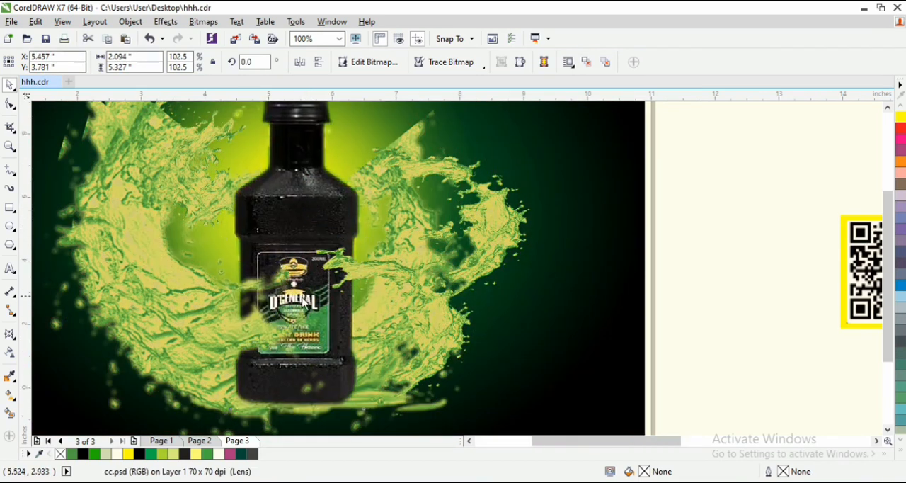
- Move the blue water bubbles image close to the page's left edge and scale it down to 61.8%
scroll(300, 312, down, 1)
key(F3)
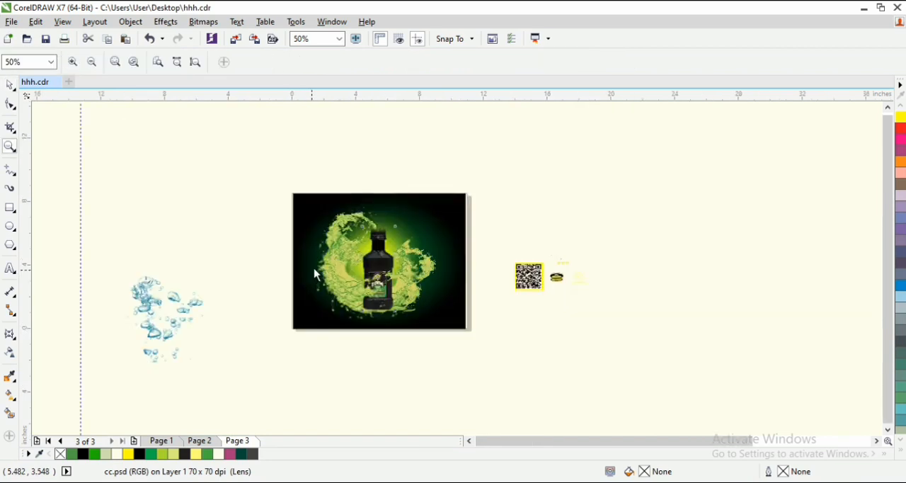
drag(287, 188, 476, 347)
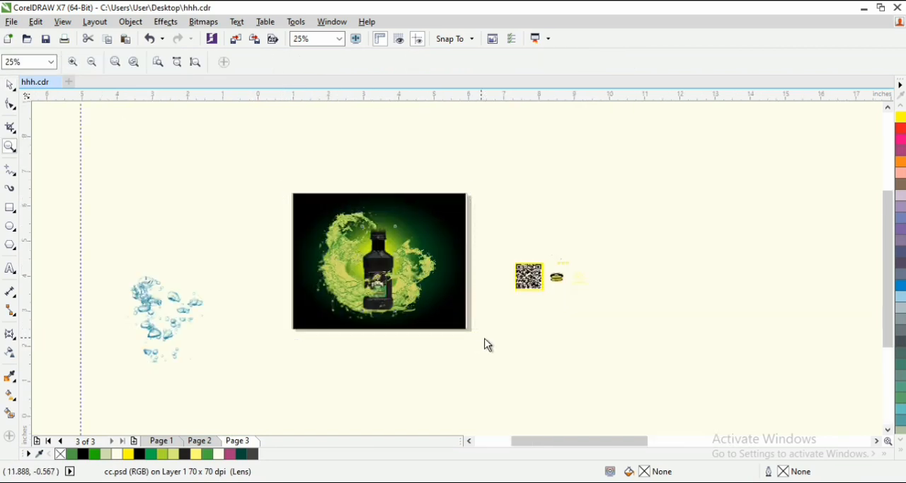
key(space)
drag(64, 363, 154, 307)
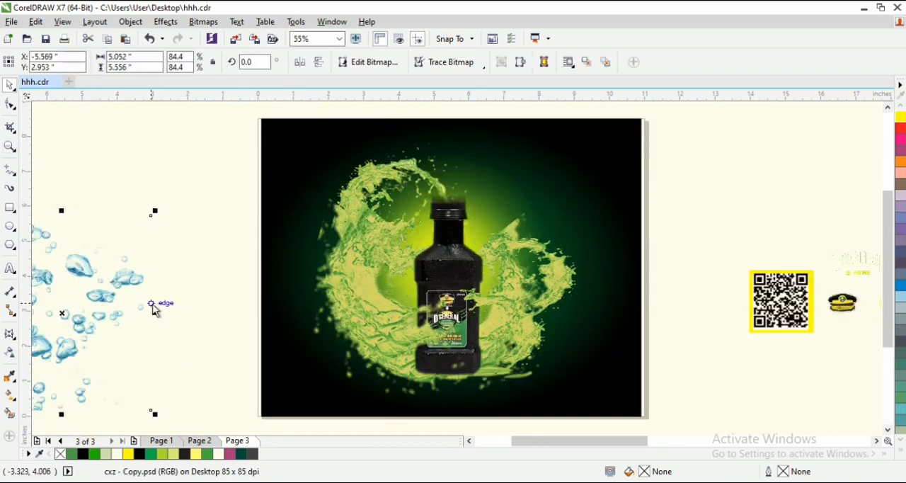
drag(78, 302, 140, 253)
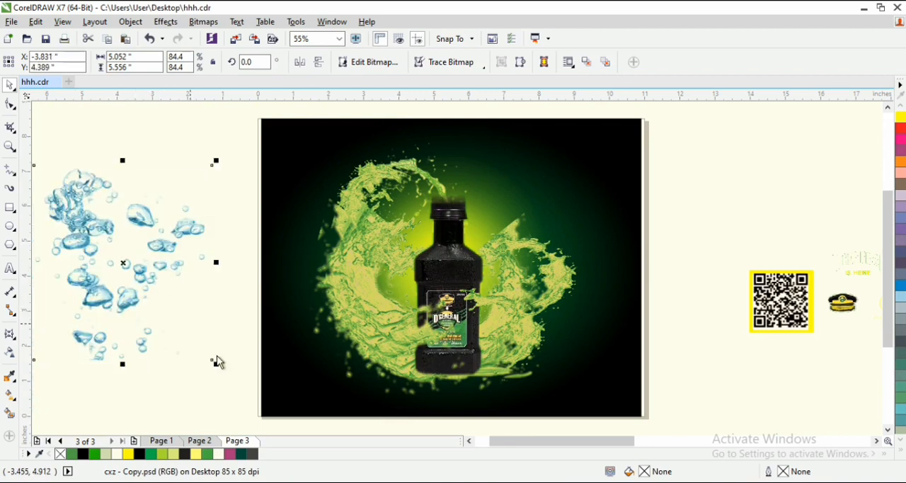
drag(217, 365, 199, 349)
drag(153, 244, 185, 256)
drag(233, 361, 215, 341)
drag(175, 263, 205, 293)
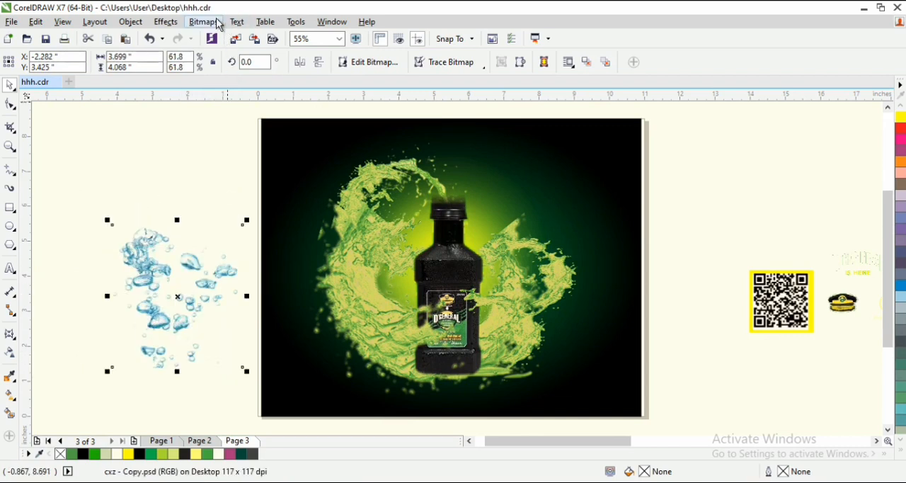
- Try to convert the bubbles image to a 300 dpi CMYK bitmap with a transparent background
click(204, 22)
click(243, 35)
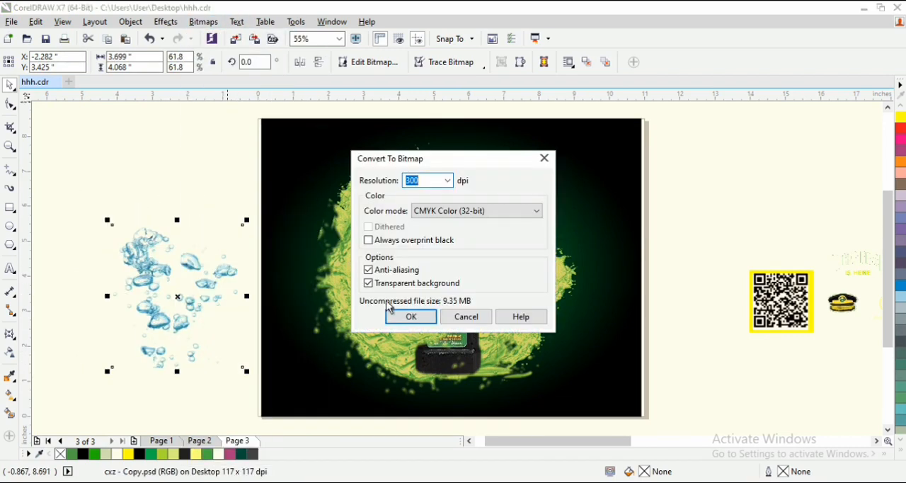
click(412, 317)
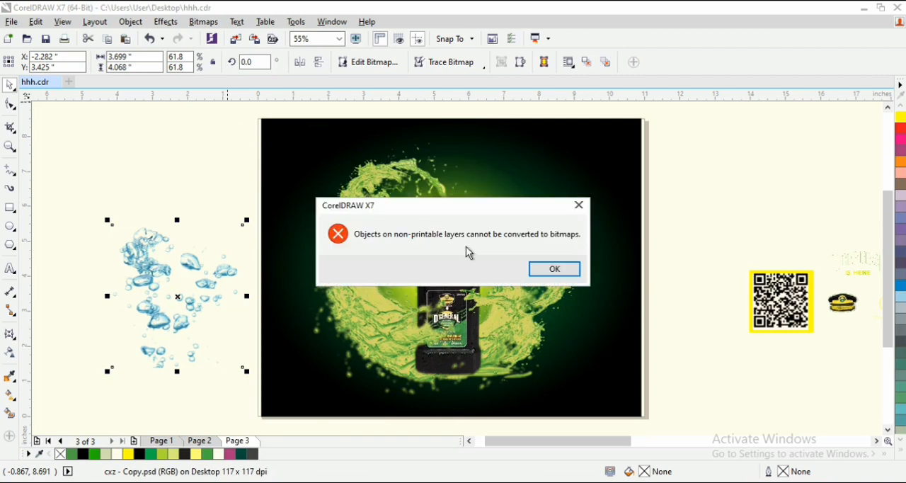
click(574, 273)
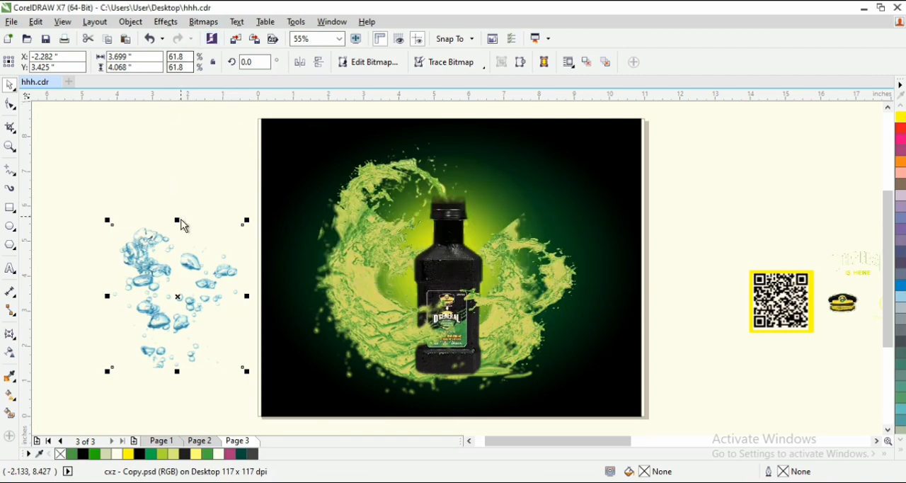
- Move the bubbles onto the page's left edge and convert them to a monotone duotone in PANTONE 354 C
drag(188, 276, 296, 308)
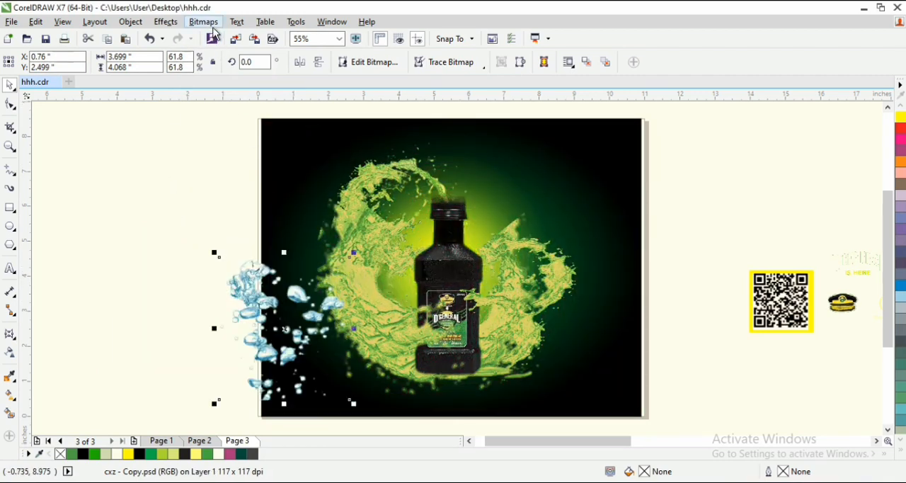
click(212, 26)
mouse_move(251, 151)
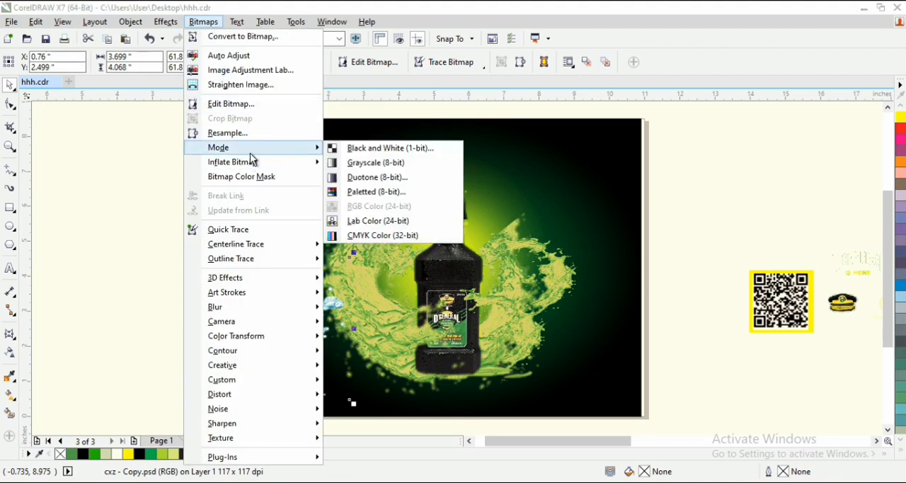
click(333, 178)
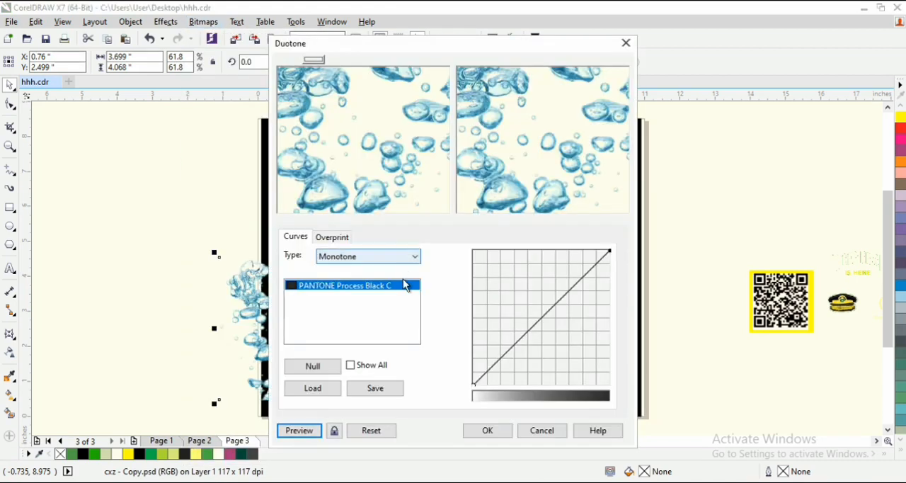
click(393, 288)
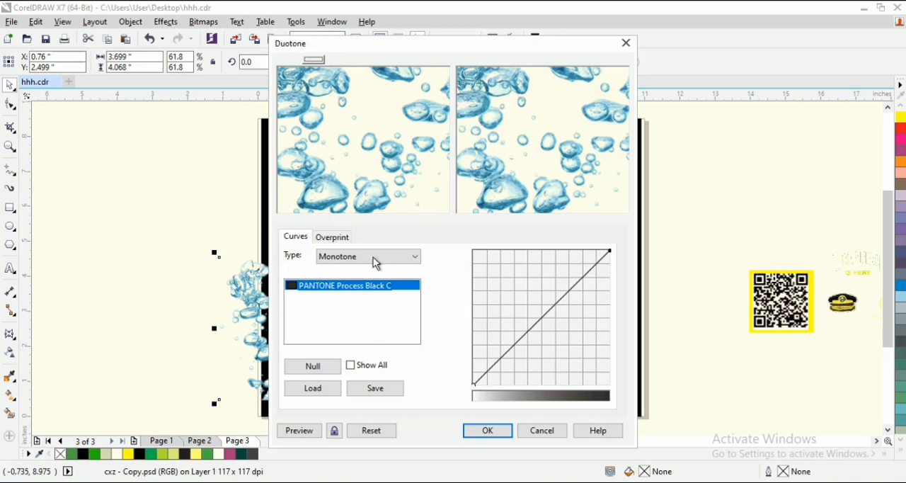
double_click(382, 289)
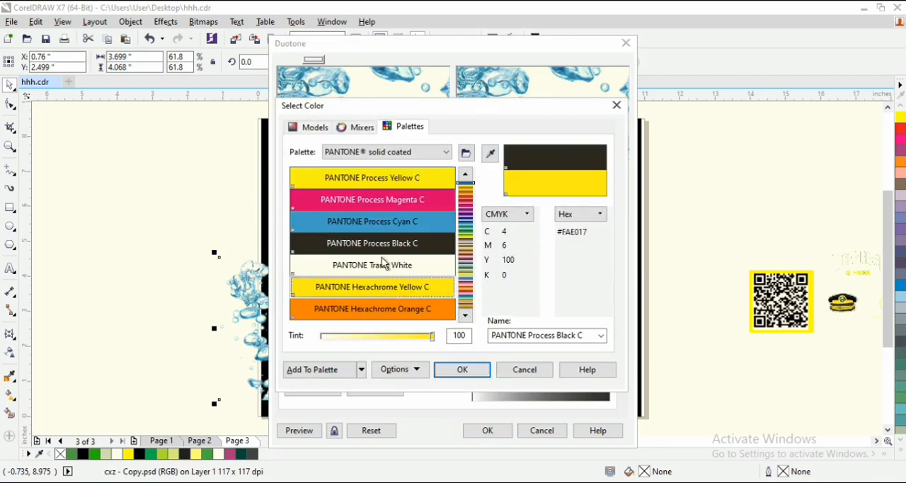
click(465, 235)
drag(466, 224, 465, 231)
click(410, 183)
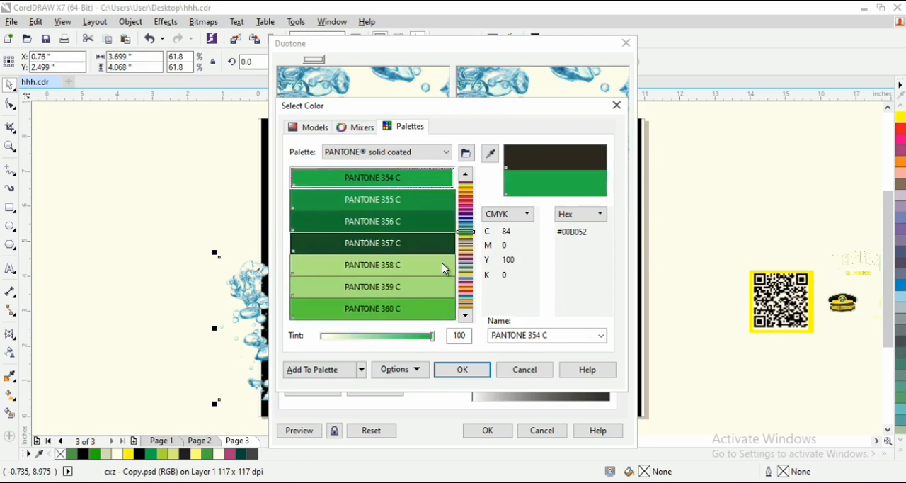
click(466, 369)
click(489, 430)
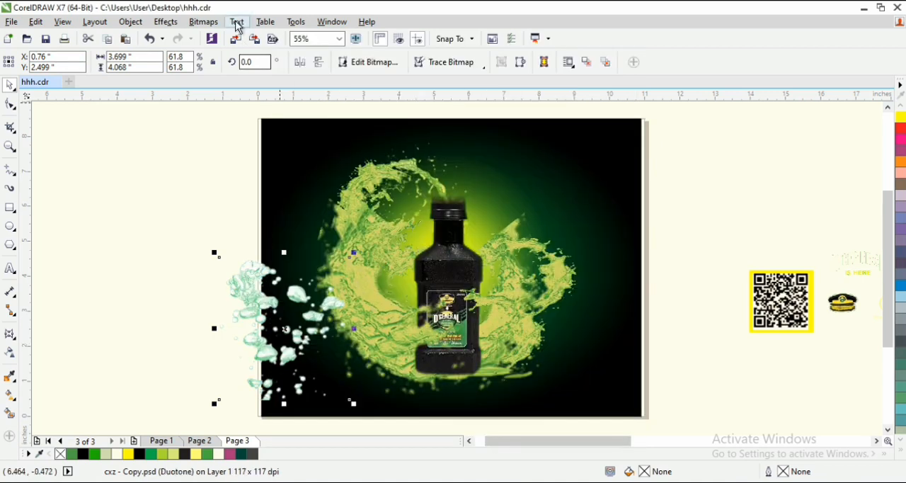
- Shift the bubbles slightly right and lower their lightness with Hue/Saturation/Lightness to blend with the splashes
drag(311, 350, 334, 347)
click(165, 22)
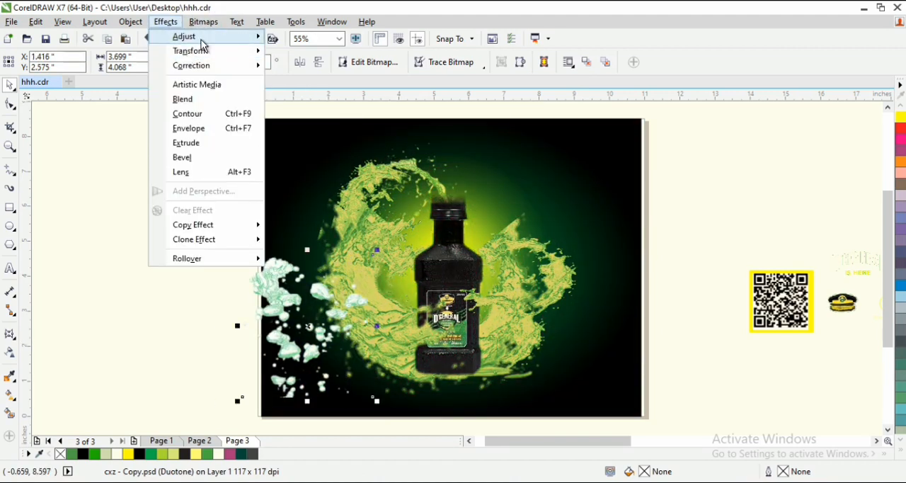
mouse_move(202, 41)
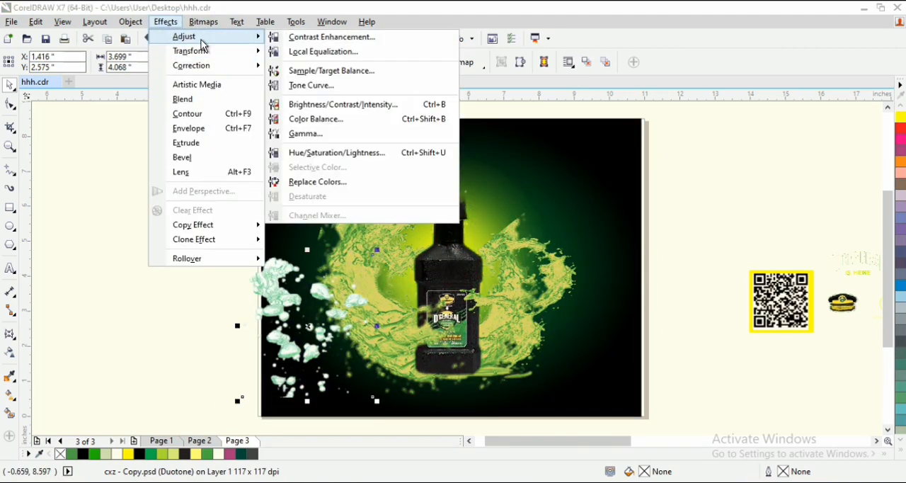
click(330, 153)
drag(426, 146, 541, 74)
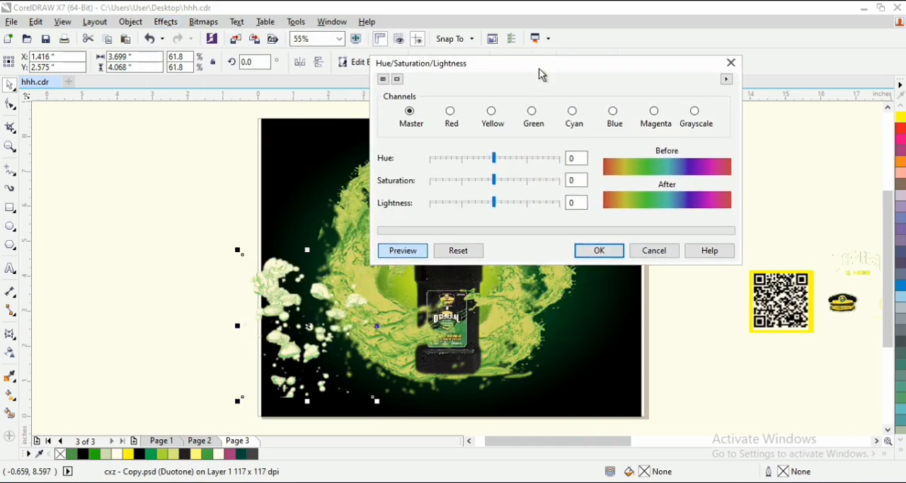
drag(498, 207, 476, 212)
click(598, 250)
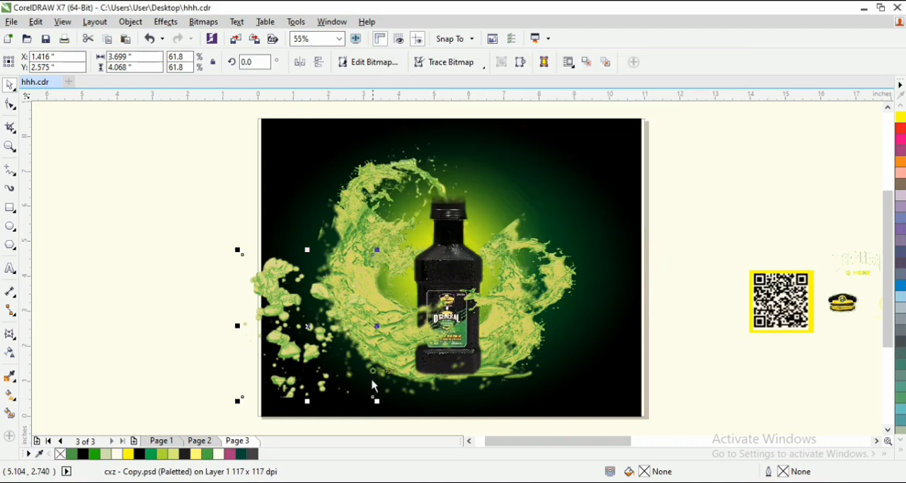
- Shrink the bubbles to 29.2% beside the left splash and duplicate them down along the splash's lower-left edge
drag(376, 401, 318, 315)
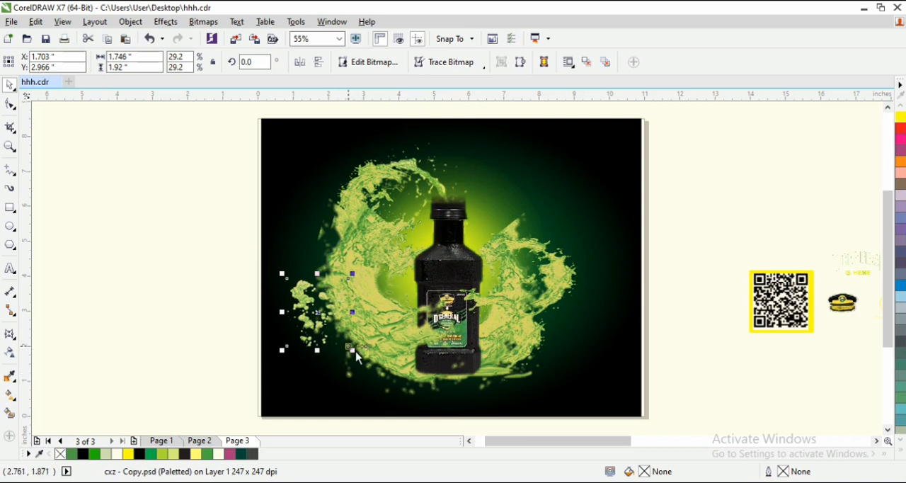
drag(357, 356, 354, 354)
click(311, 329)
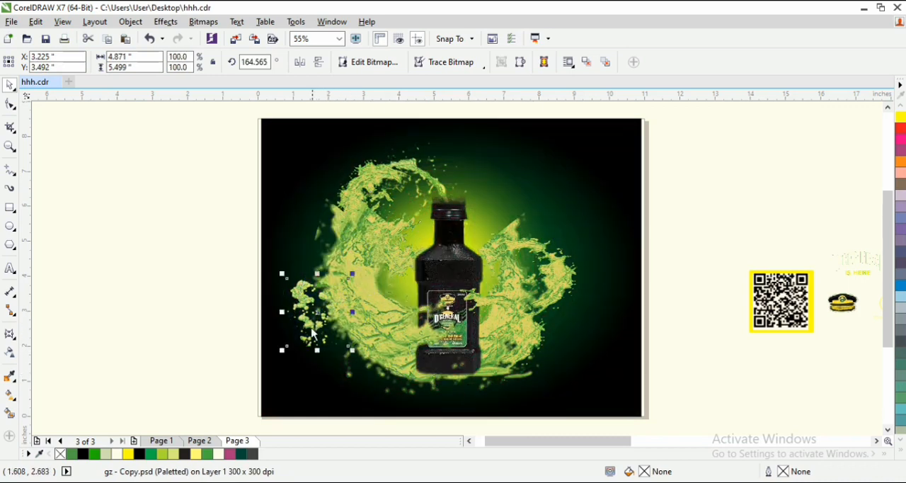
drag(313, 333, 366, 368)
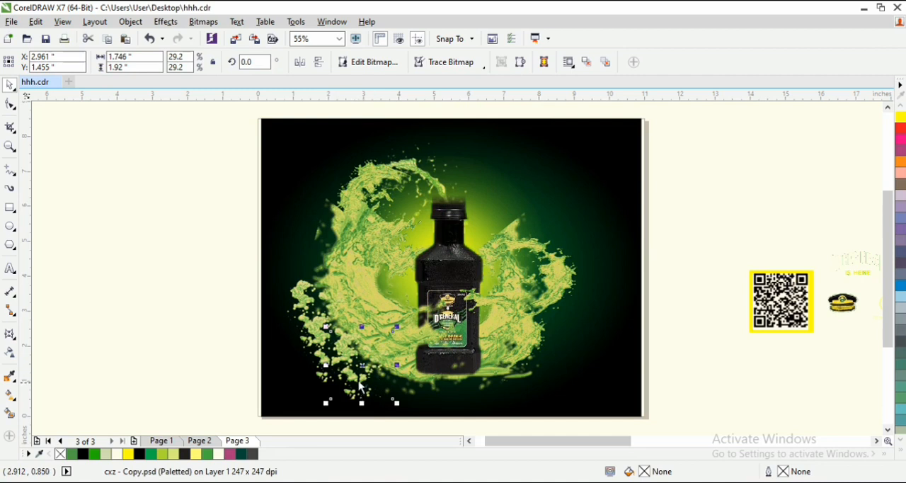
- Duplicate the bubble cluster to the bottle's base and shrink the copy to 14.5% just below the splash
drag(357, 391, 423, 373)
right_click(392, 396)
click(346, 369)
scroll(452, 386, up, 2)
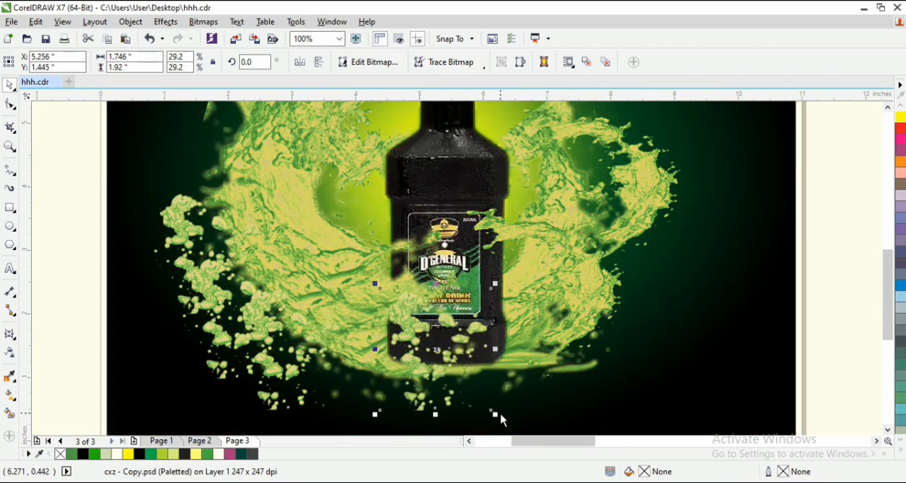
drag(496, 421, 405, 382)
right_click(405, 384)
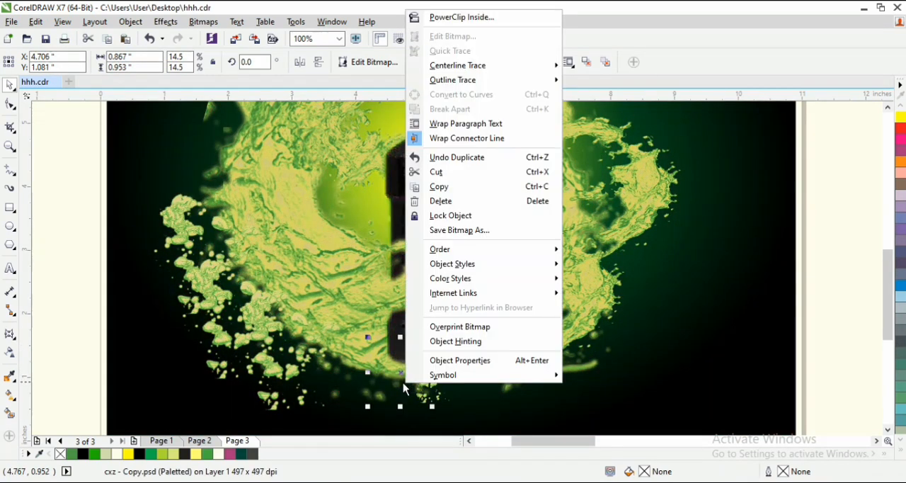
click(333, 383)
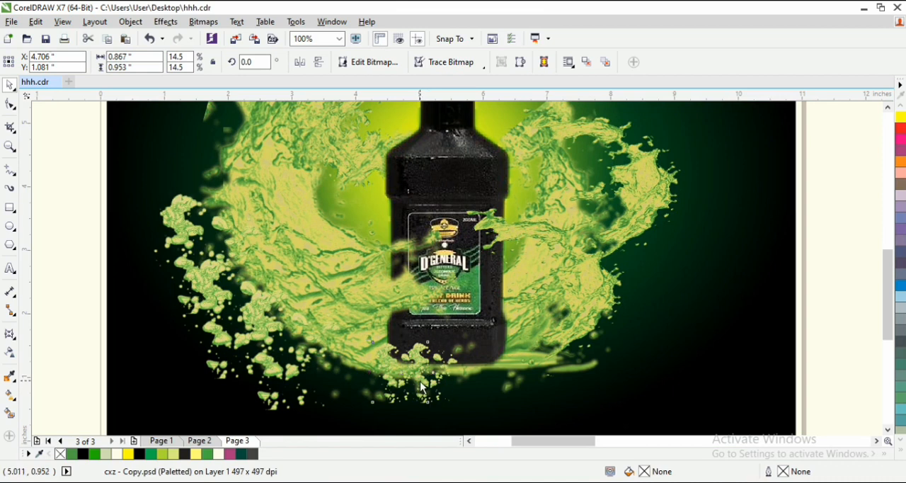
- Duplicate the small bubble cluster twice along the bottle's base and reshape the clusters' outlines to trim the bubbles overlapping the bottle
drag(423, 387, 498, 394)
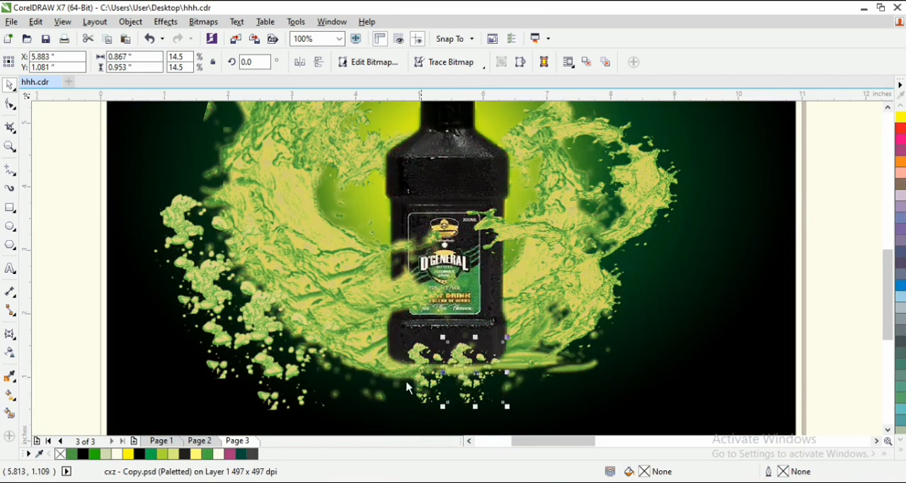
drag(467, 394, 434, 380)
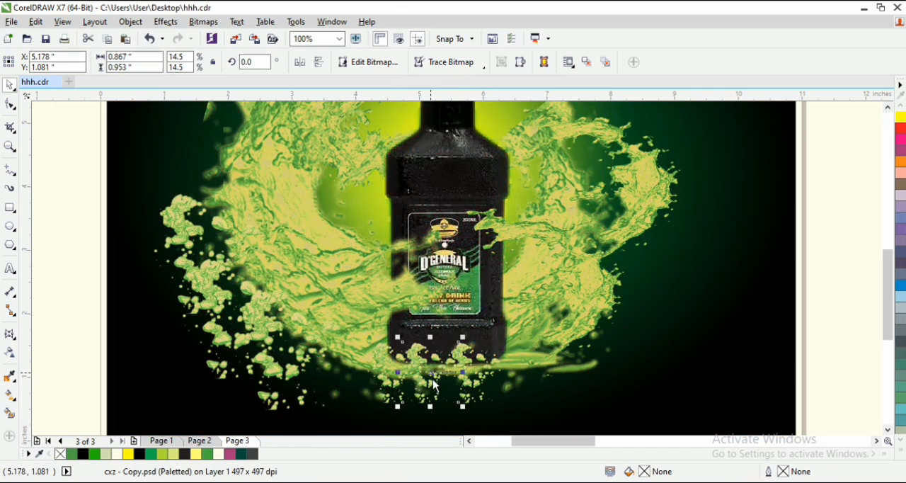
click(10, 104)
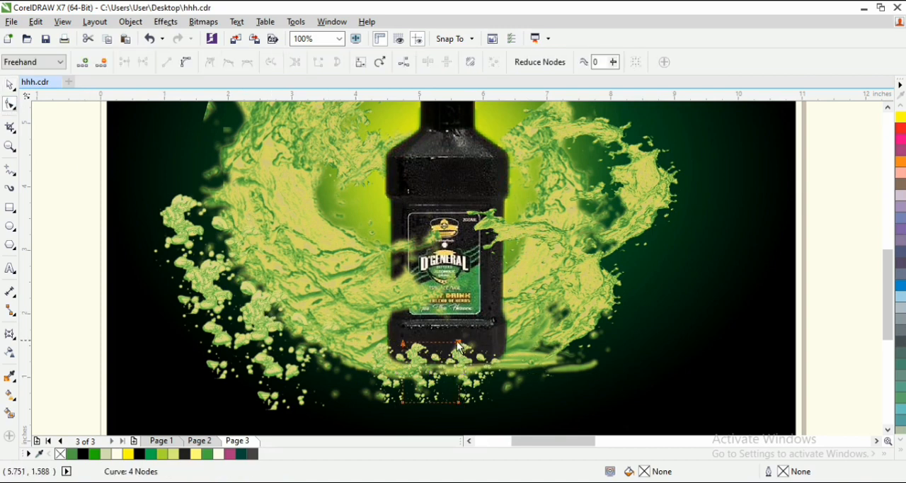
drag(458, 343, 458, 358)
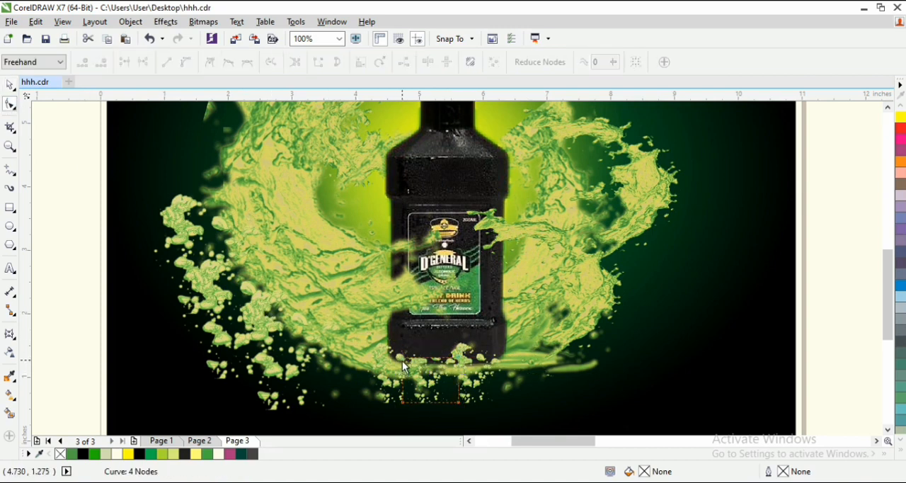
drag(402, 359, 402, 371)
mouse_move(458, 359)
mouse_down()
mouse_move(456, 371)
mouse_move(448, 367)
mouse_up()
click(455, 351)
click(404, 364)
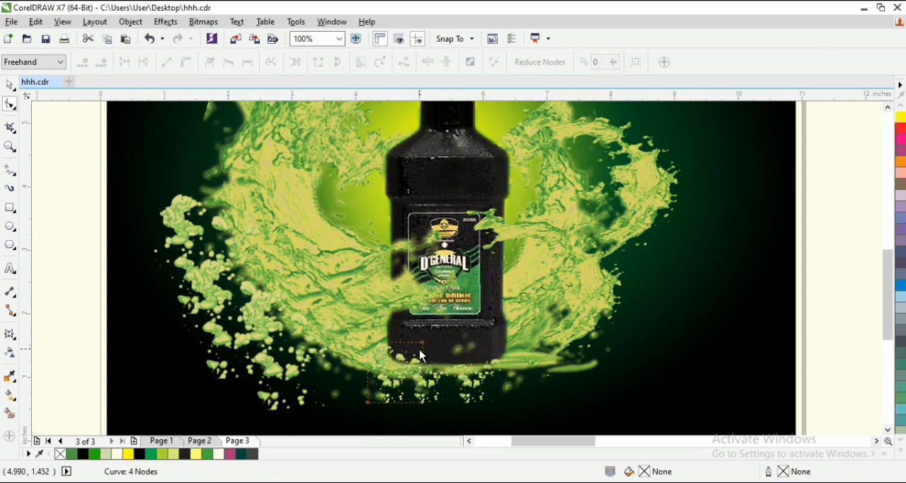
key(space)
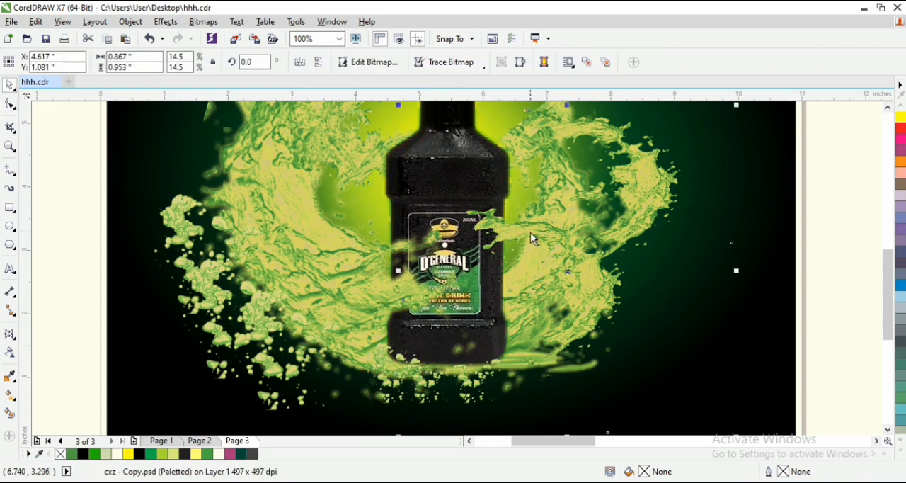
- Rotate the lower-left splash to 172.683° and shift it left to X 3.694", Y 3.76" so it covers less of the bottle's label
click(407, 258)
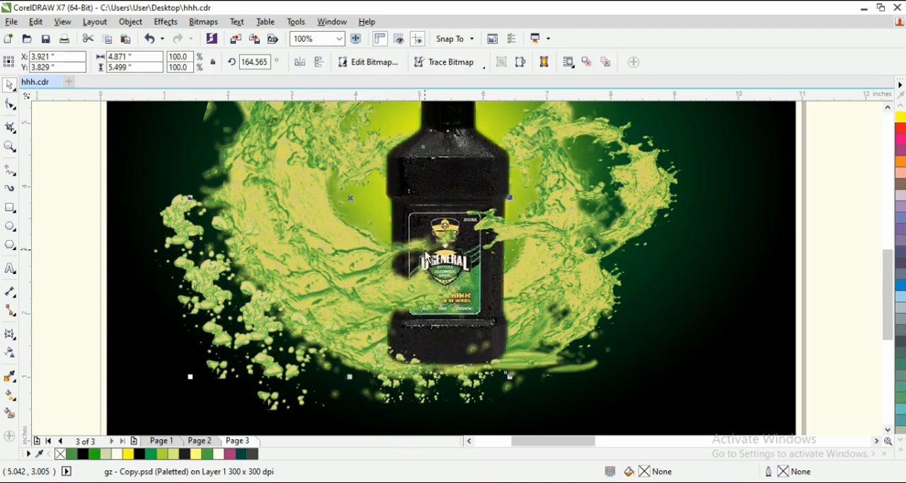
drag(510, 387, 521, 355)
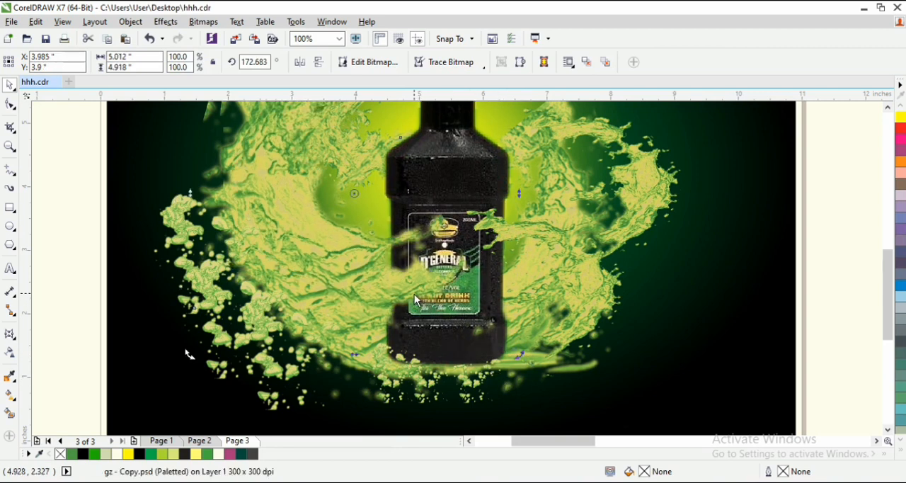
drag(409, 290, 389, 297)
- Fit the whole page in view and examine how the splashes and bubbles sit around the bottle
key(F3)
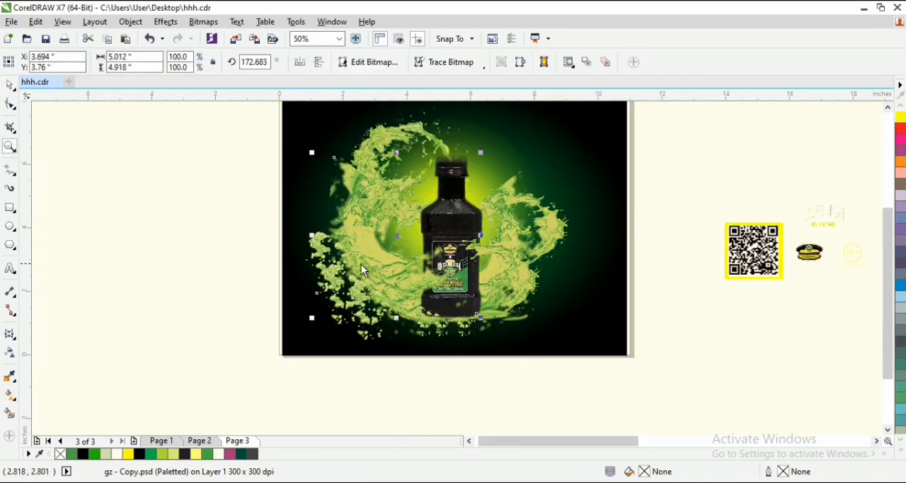
key(z)
drag(417, 263, 592, 378)
key(F3)
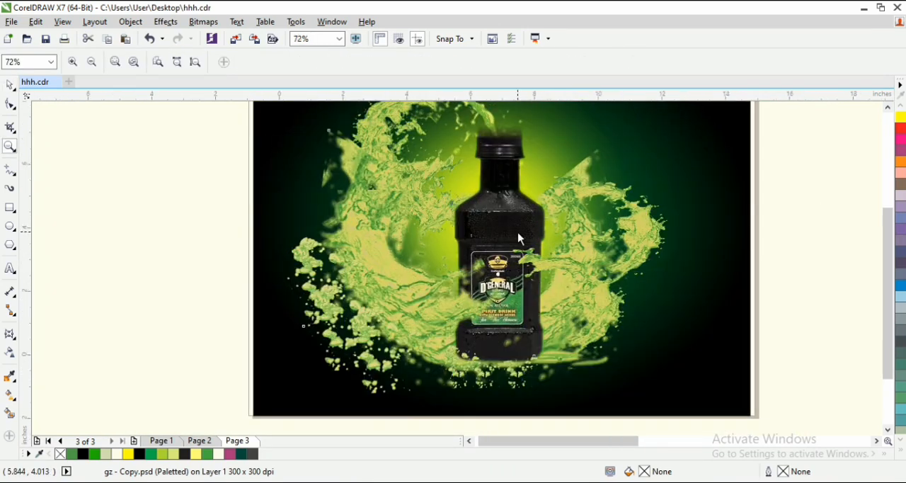
key(z)
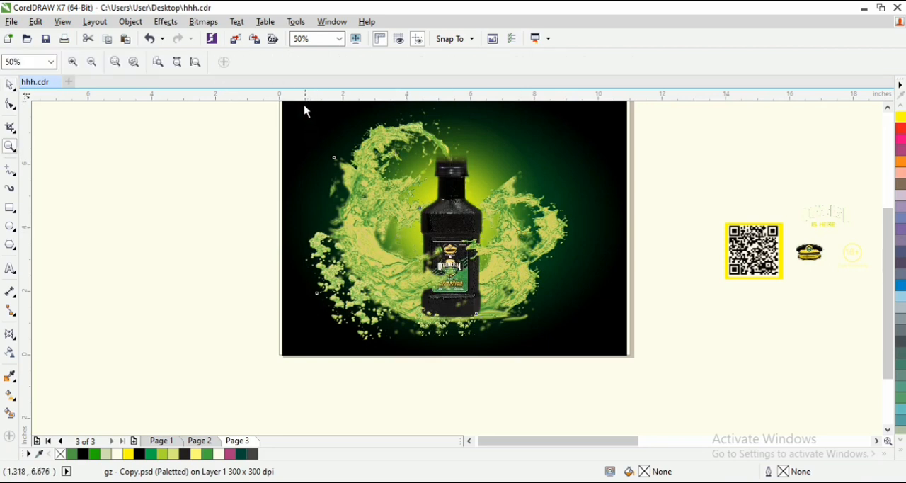
click(196, 63)
key(space)
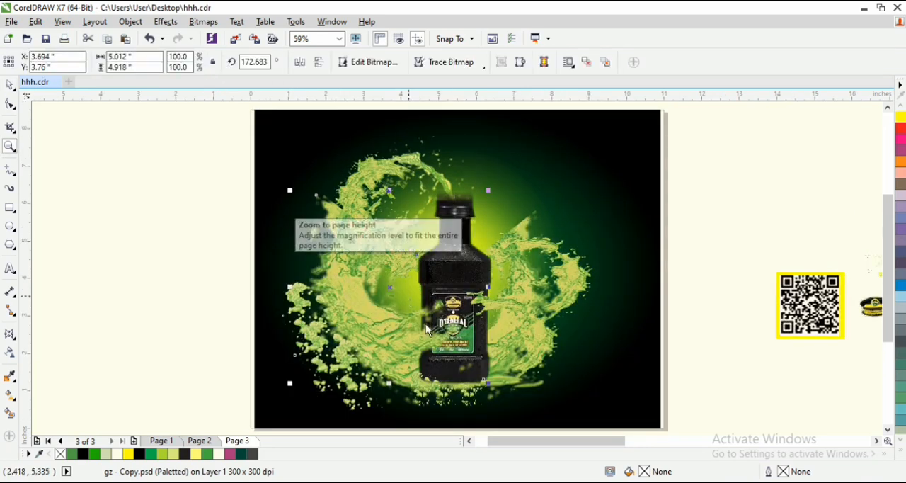
key(z)
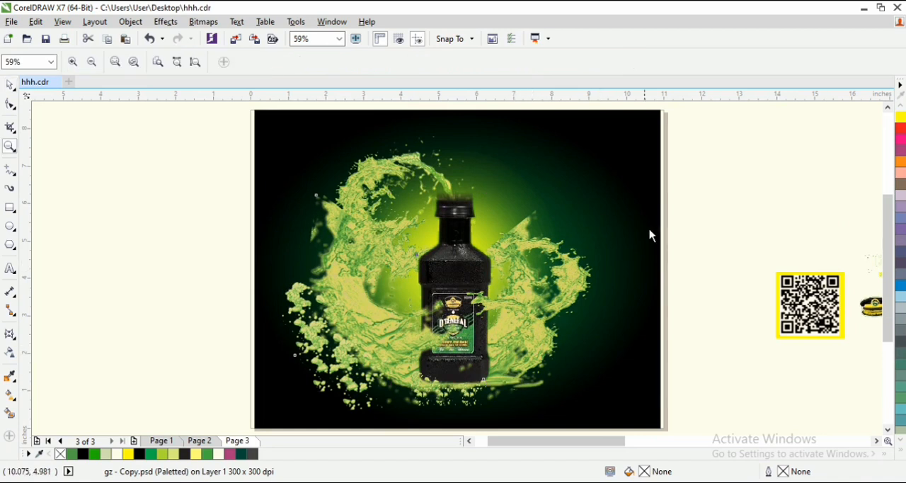
click(669, 208)
key(F3)
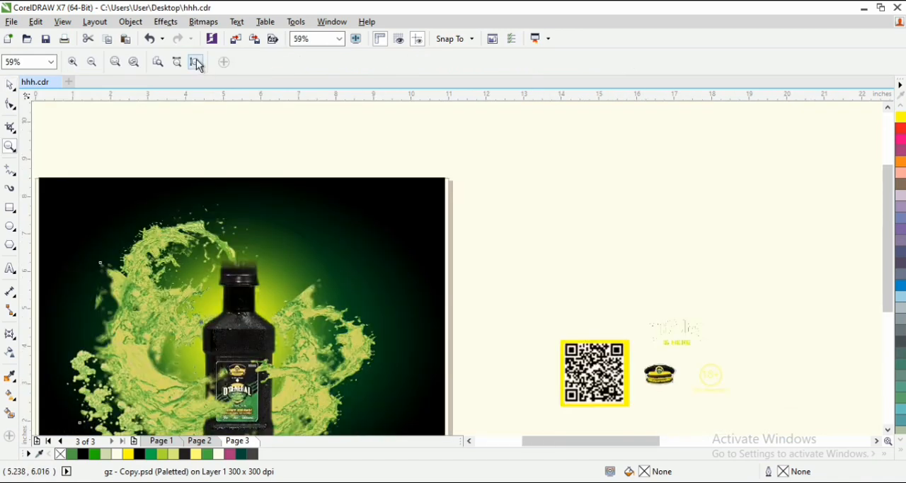
click(196, 61)
key(space)
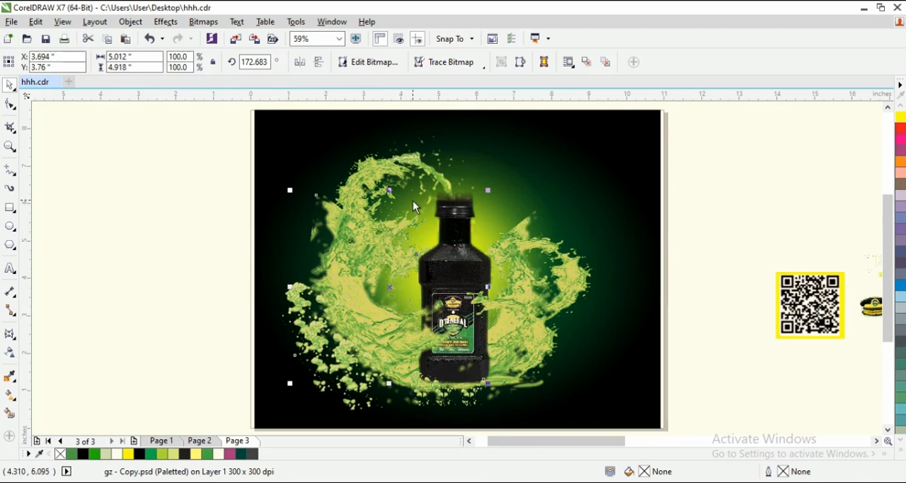
click(424, 170)
click(428, 173)
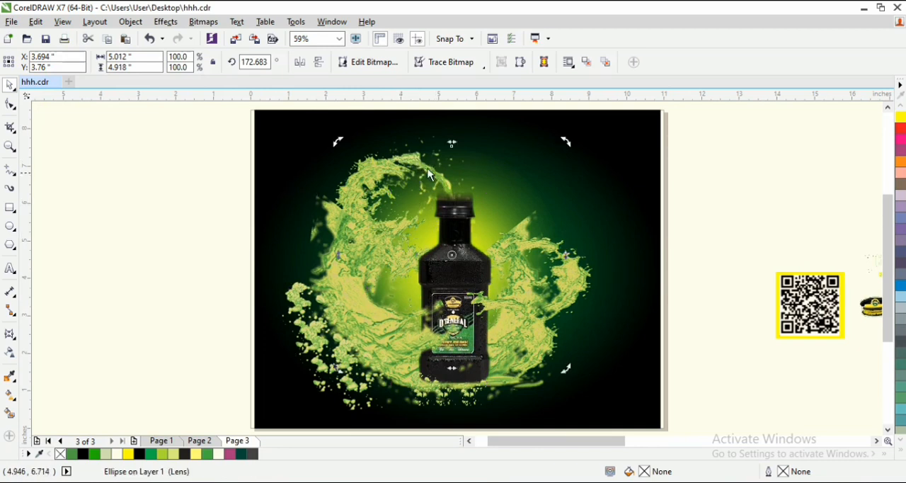
click(427, 171)
click(235, 167)
click(339, 182)
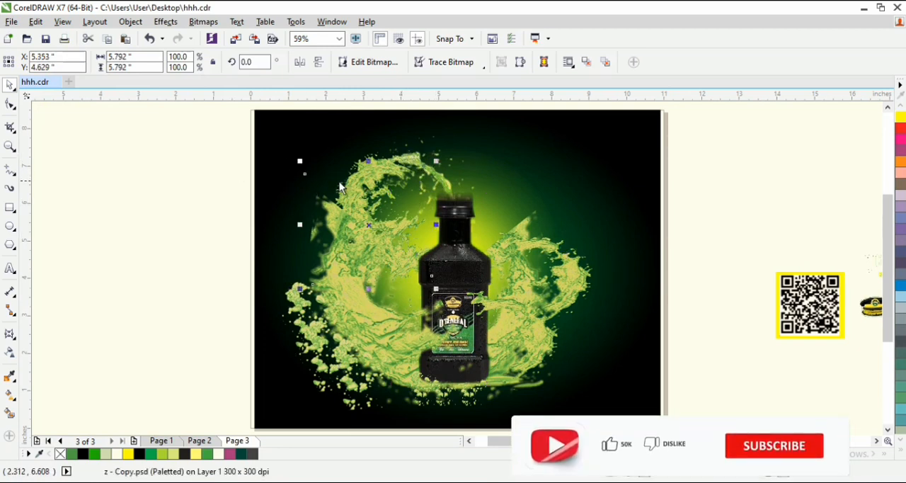
drag(375, 171, 234, 188)
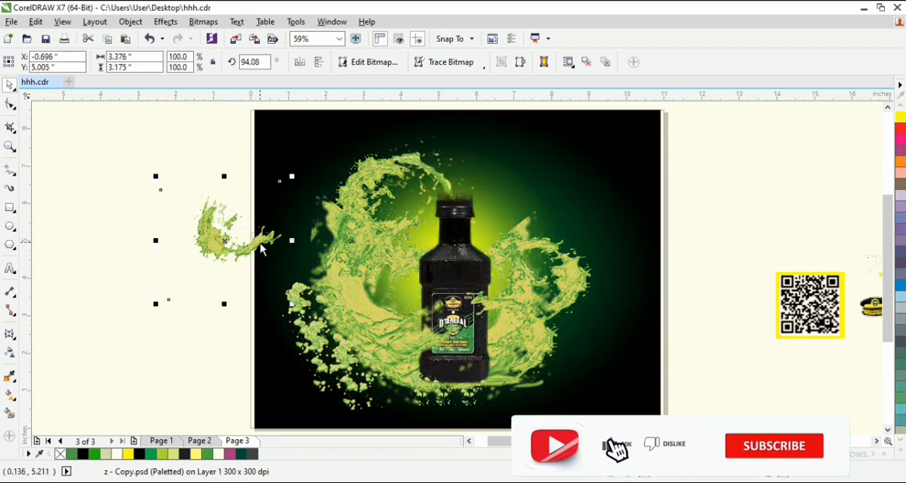
key(ctrl+z)
click(445, 178)
click(443, 182)
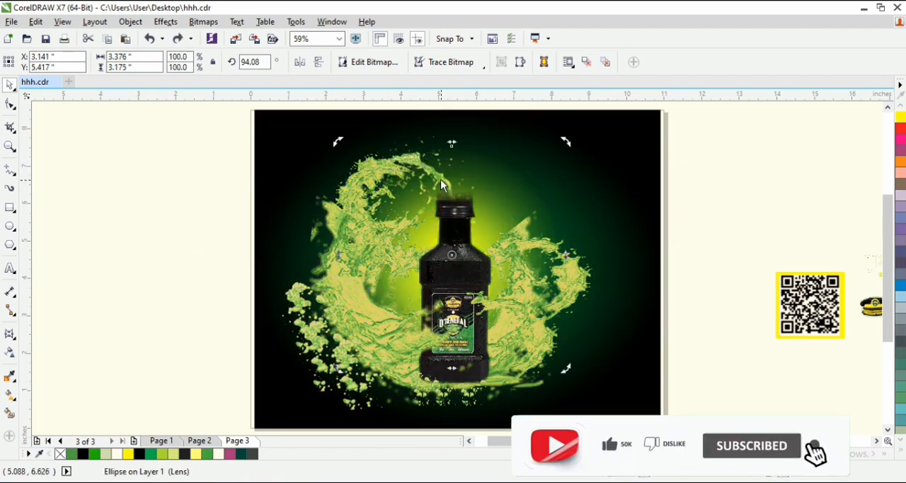
click(440, 179)
drag(439, 178, 434, 148)
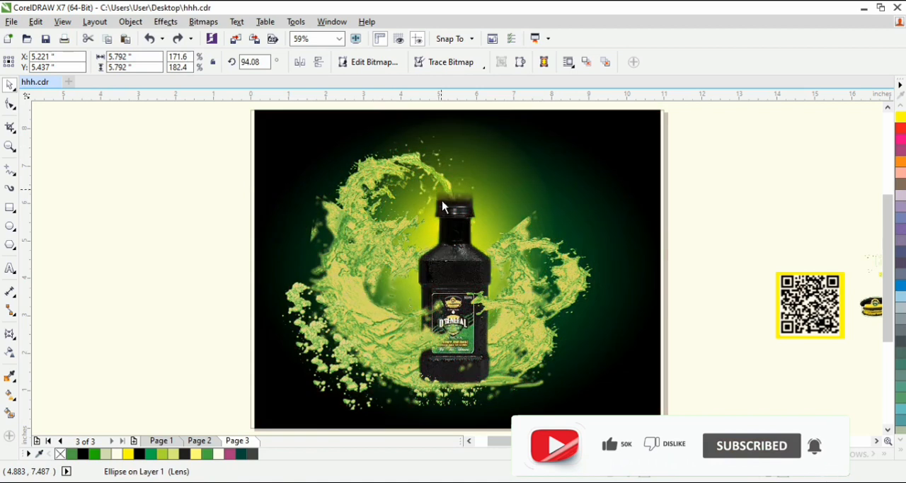
- Duplicate the top splash down over the bottle's shoulder and mirror the copy vertically
click(401, 157)
drag(414, 183, 443, 281)
right_click(253, 185)
key(Escape)
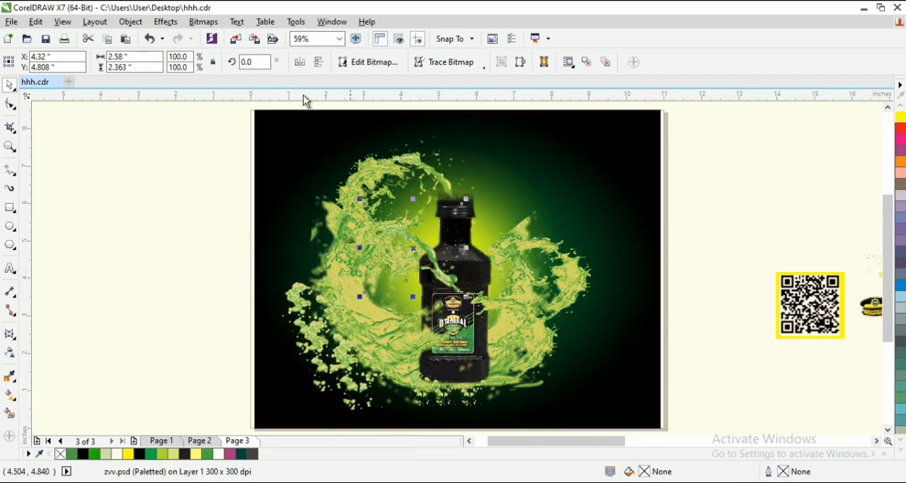
click(304, 68)
click(317, 66)
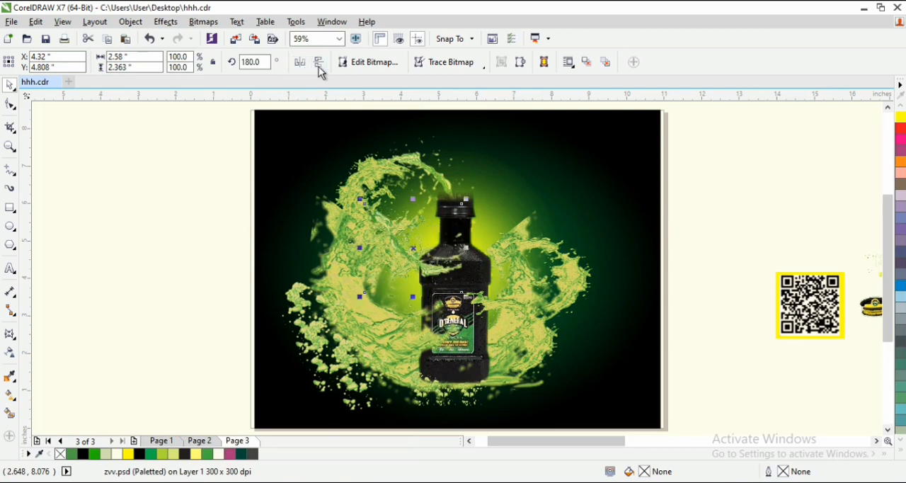
click(299, 64)
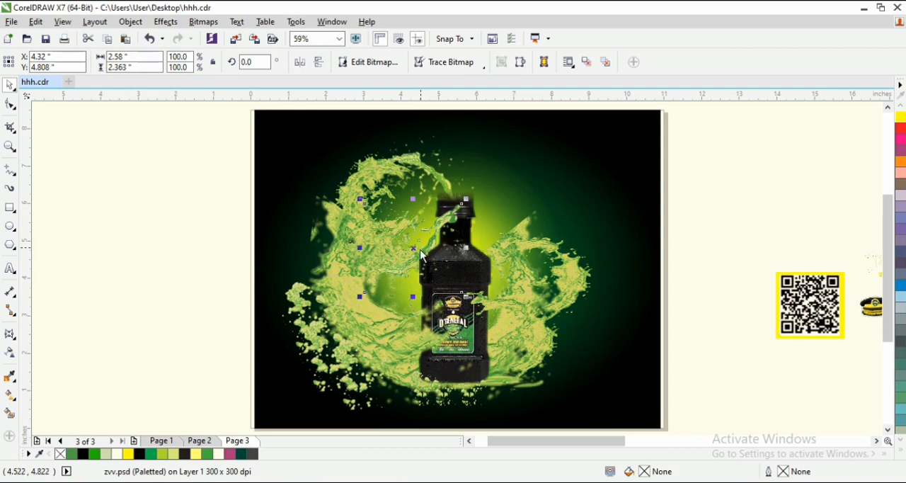
- Move the mirrored splash down and left, and rotate it to 343.331° so its tip crosses the bottle's shoulder
drag(419, 255, 413, 275)
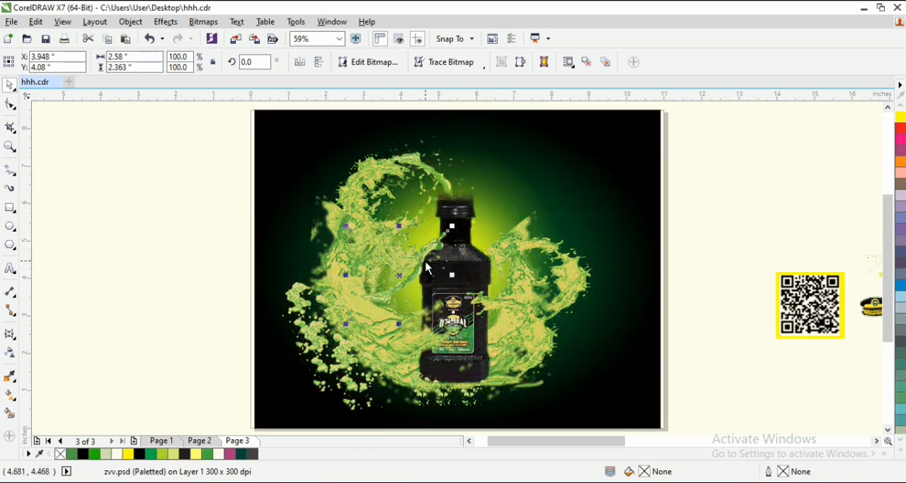
click(426, 267)
click(447, 230)
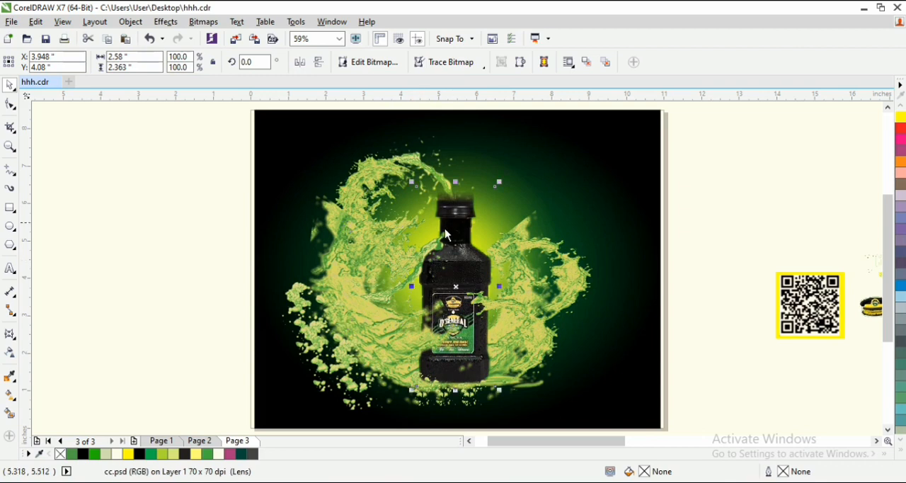
click(424, 251)
click(425, 253)
drag(451, 225, 422, 266)
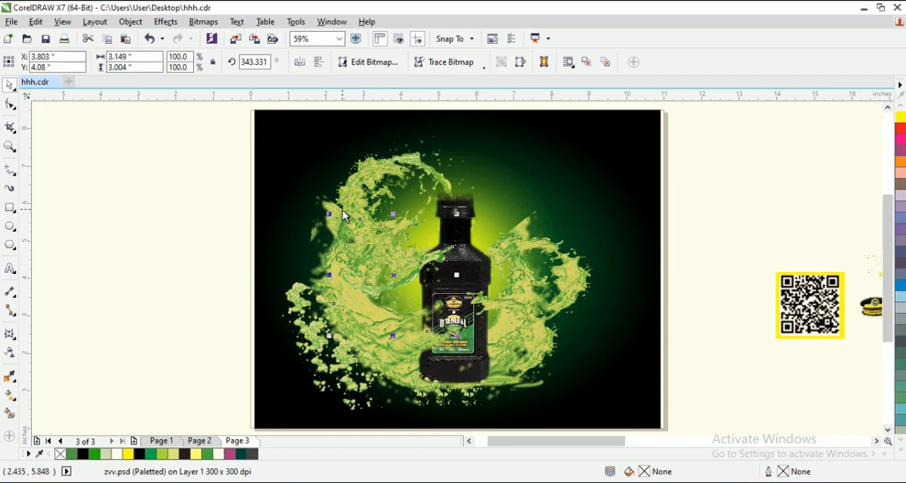
- Move the small upper-left splash outward to X 2.771", Y 5.66" and undo the extra adjustments
drag(353, 206, 380, 173)
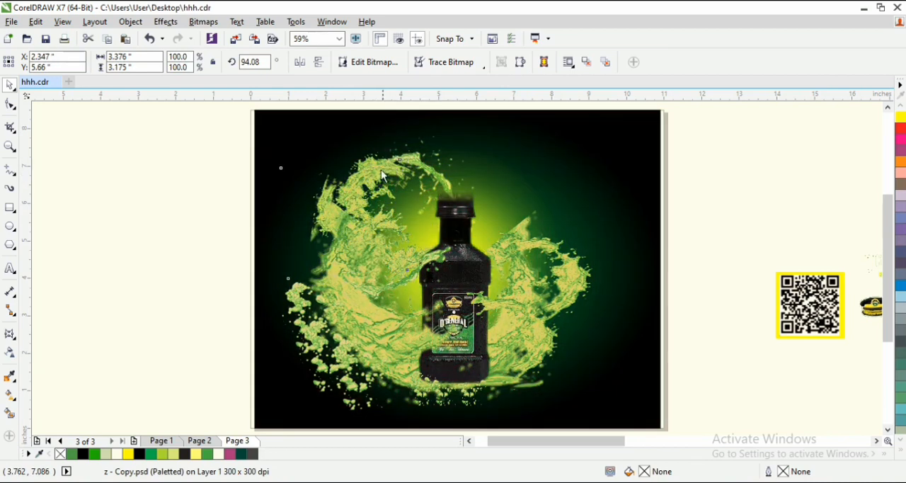
drag(369, 211, 364, 209)
click(383, 170)
click(407, 166)
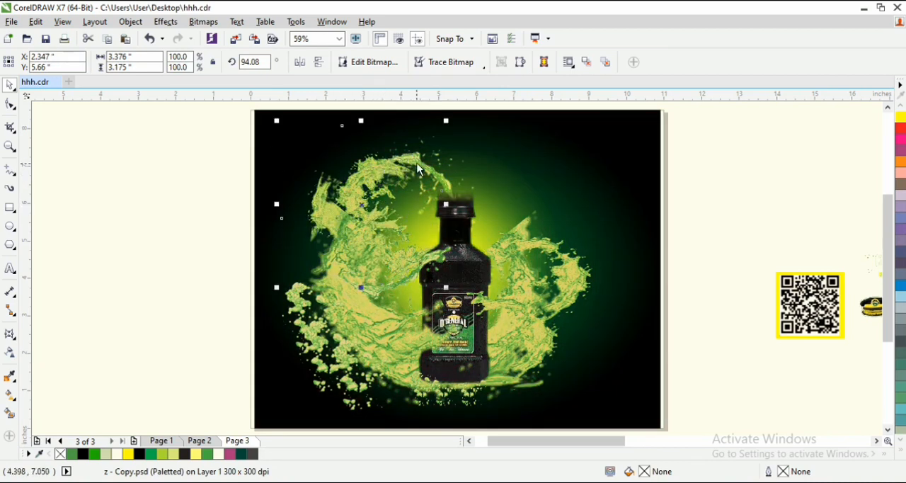
drag(410, 156, 365, 163)
mouse_move(336, 200)
mouse_down()
mouse_move(321, 176)
mouse_move(335, 184)
mouse_up()
key(ctrl+z)
key(ctrl+z)
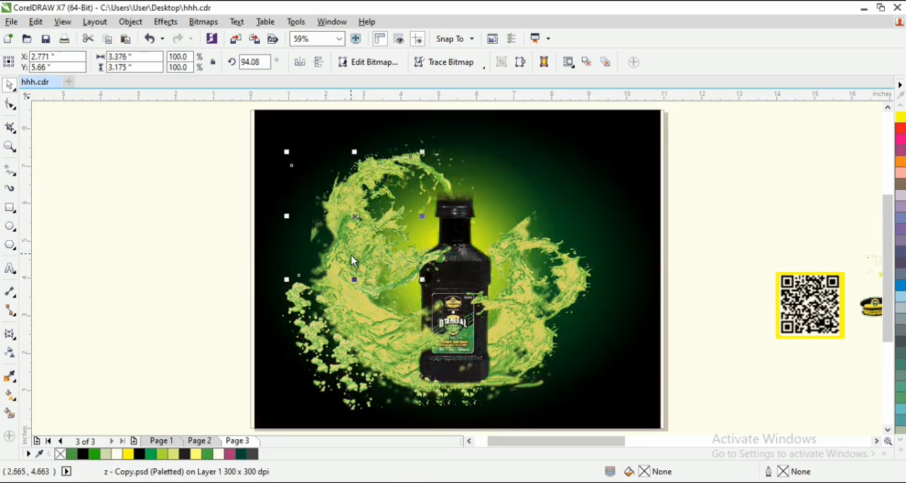
drag(351, 254, 330, 233)
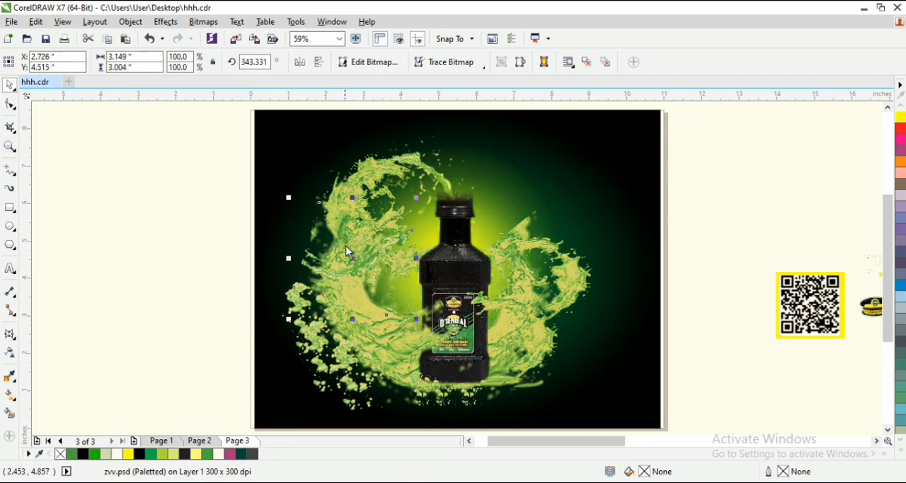
drag(393, 245, 371, 227)
mouse_move(319, 243)
mouse_down()
mouse_move(335, 230)
mouse_move(328, 248)
mouse_up()
drag(404, 212, 355, 253)
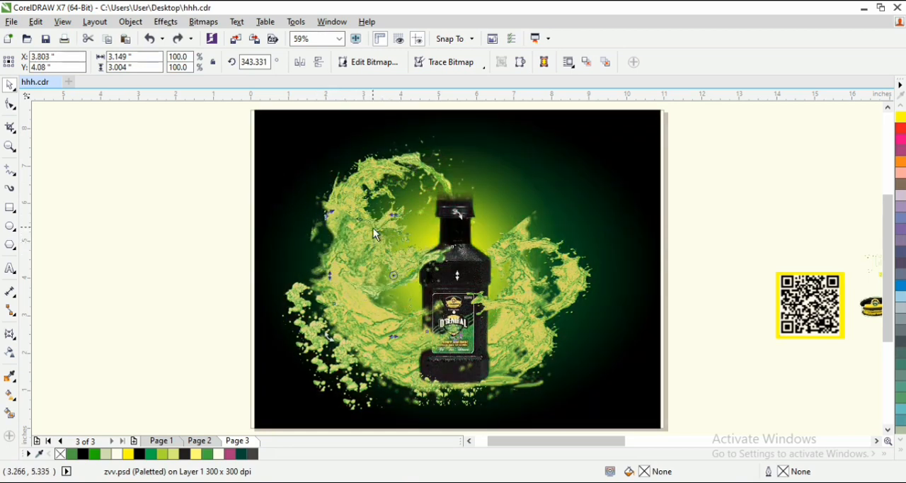
- Place the small splash at X 2.424", Y 4.785" to fill out the outer edge of the left splash
click(354, 222)
click(354, 225)
click(353, 215)
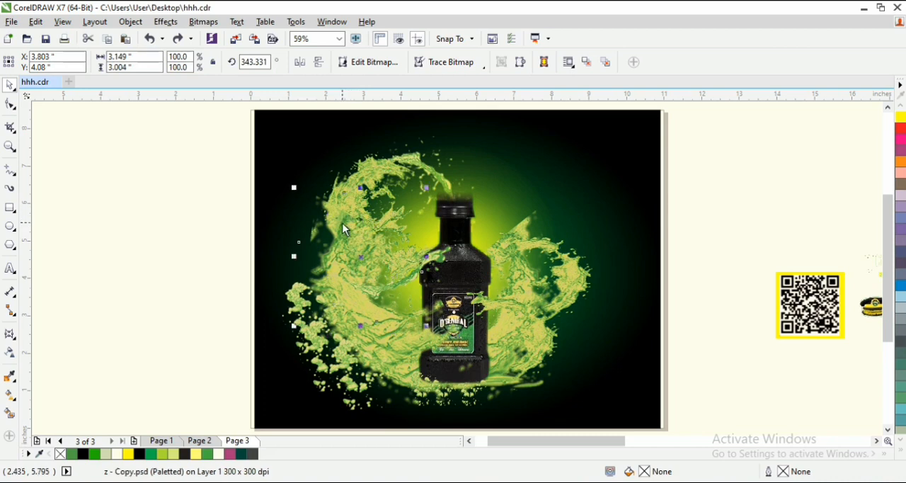
click(330, 211)
click(209, 198)
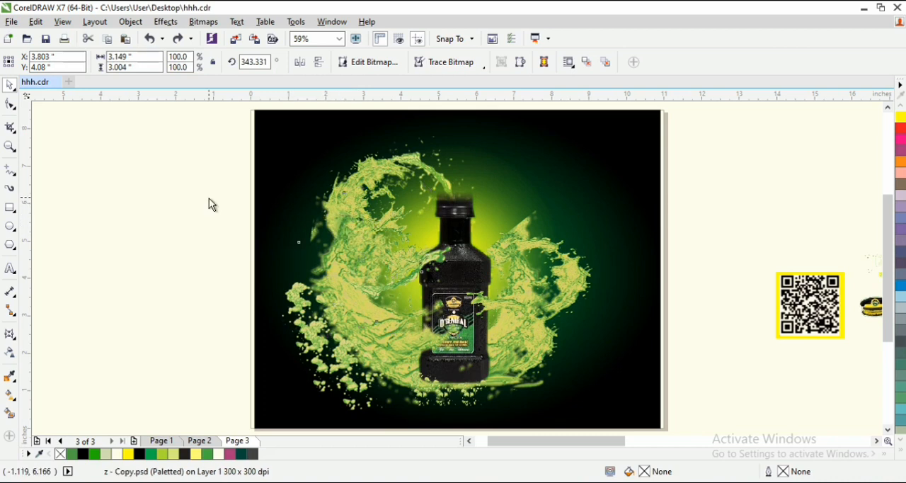
click(337, 203)
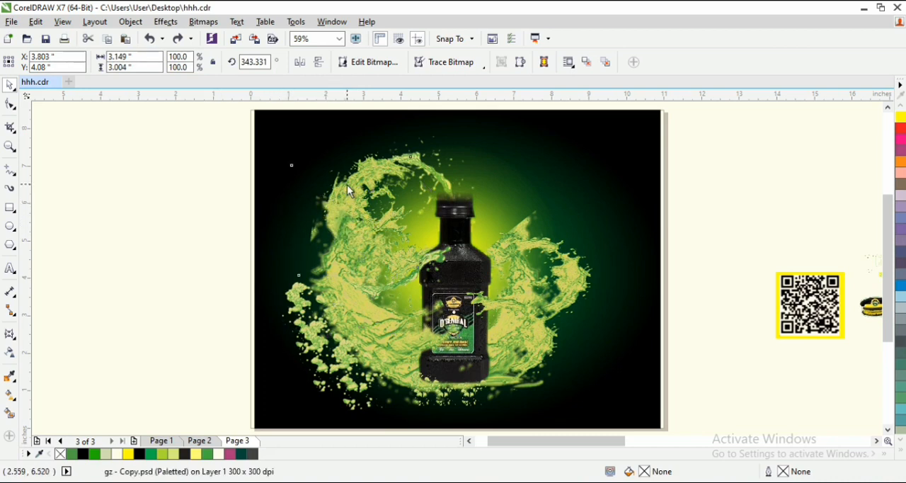
drag(347, 192, 330, 243)
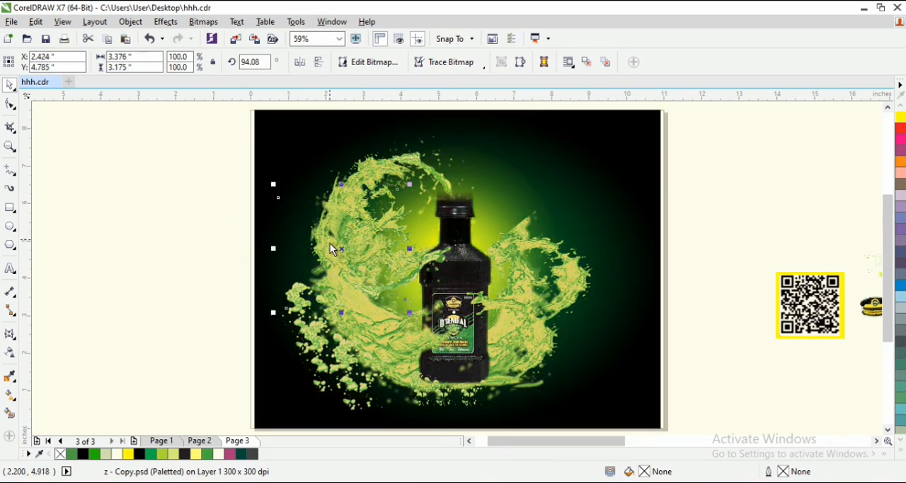
click(161, 205)
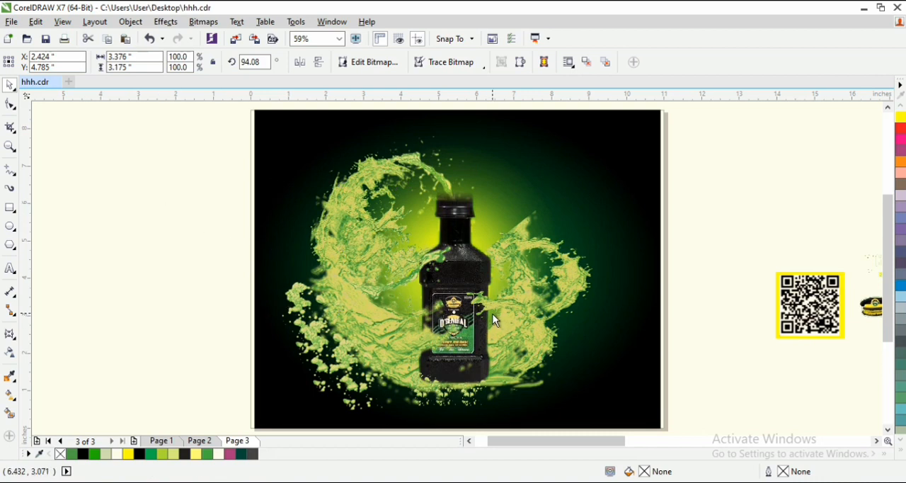
- Open the lower-left splash that overlaps the bottle's label for node editing
click(430, 343)
key(F10)
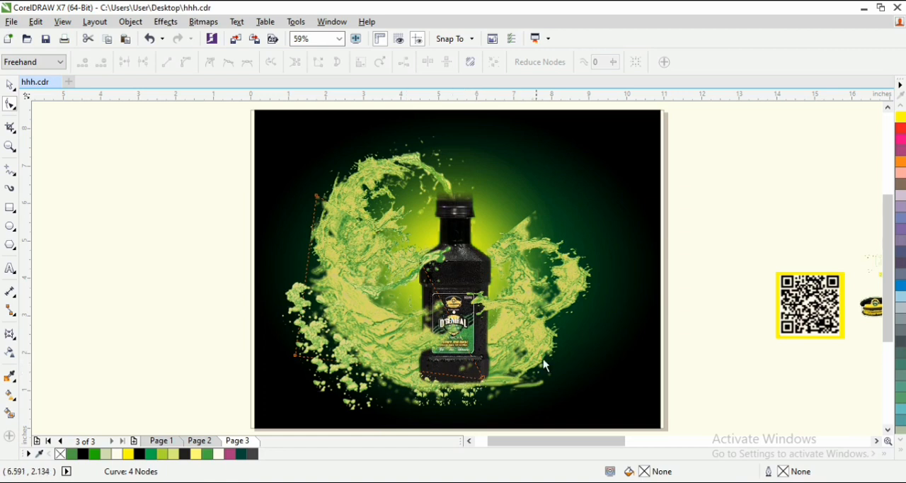
- Duplicate the large right splash toward the bottle's base and position the copy at X 6.243", Y 2.0"
key(space)
drag(541, 345, 536, 347)
click(567, 311)
click(574, 287)
drag(574, 287, 522, 339)
right_click(523, 339)
click(852, 369)
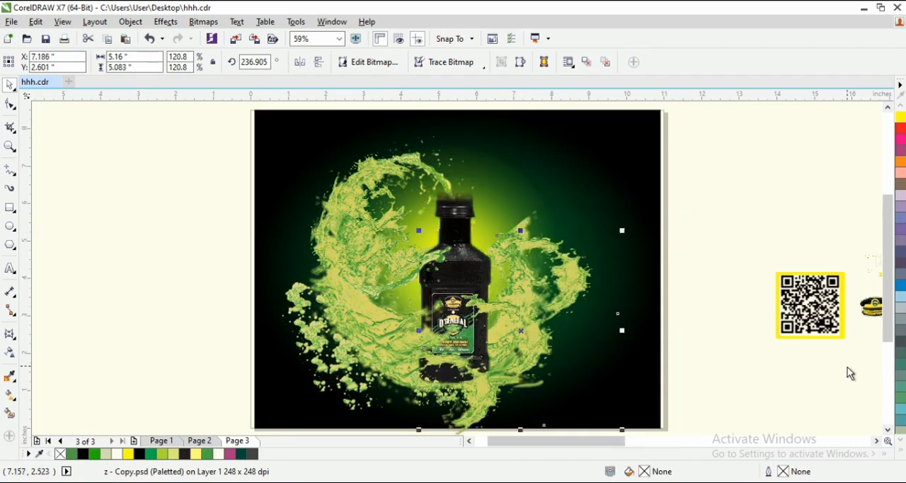
drag(511, 409, 505, 383)
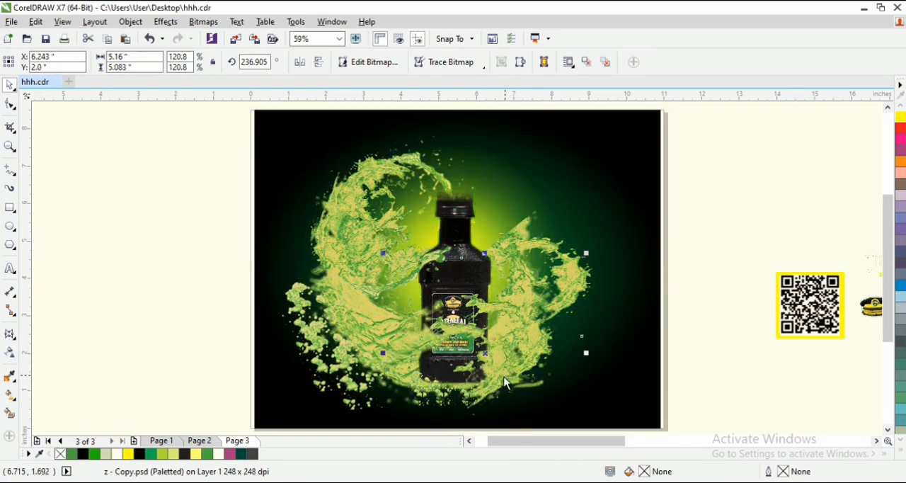
- Try mirroring the splash copy vertically and rotating it to 112.51°, and undo the changes to the copy
click(319, 64)
click(503, 349)
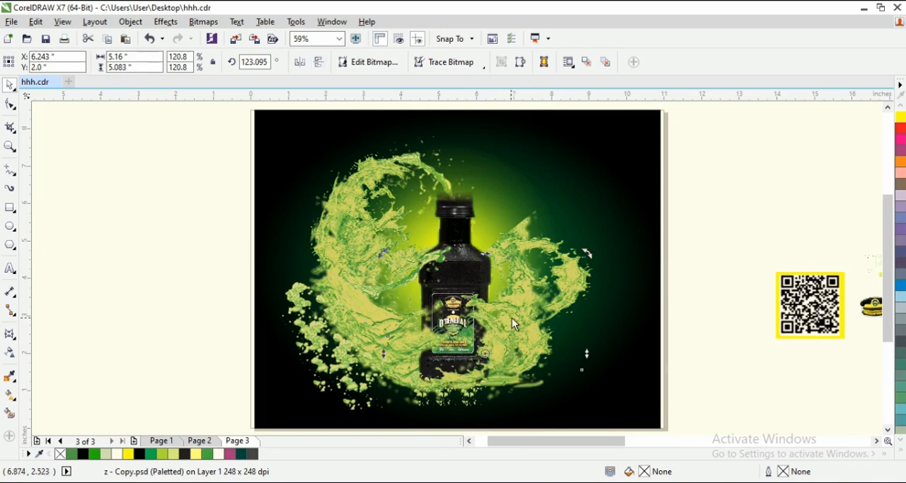
drag(586, 256, 602, 283)
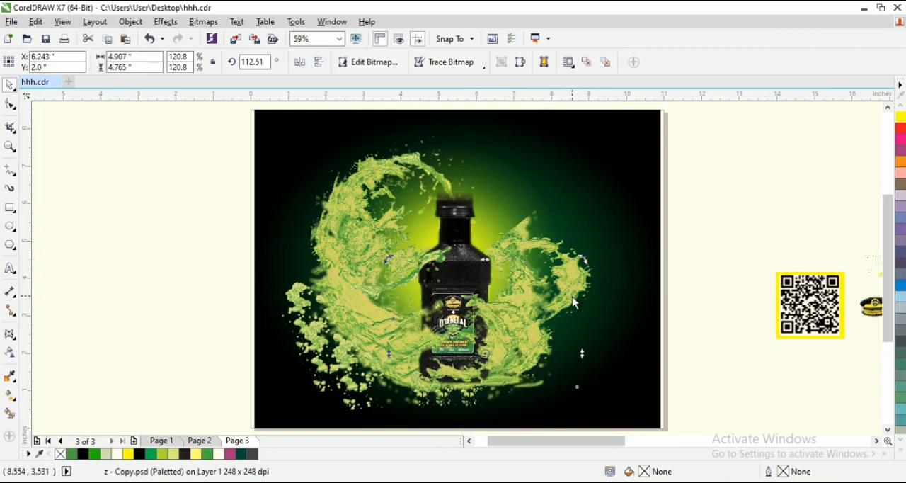
key(ctrl+z)
key(ctrl+z)
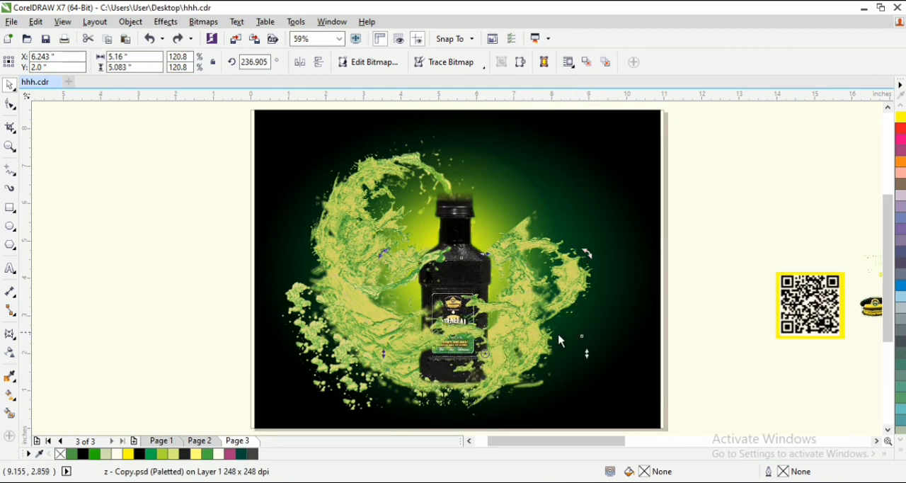
key(ctrl+z)
click(688, 265)
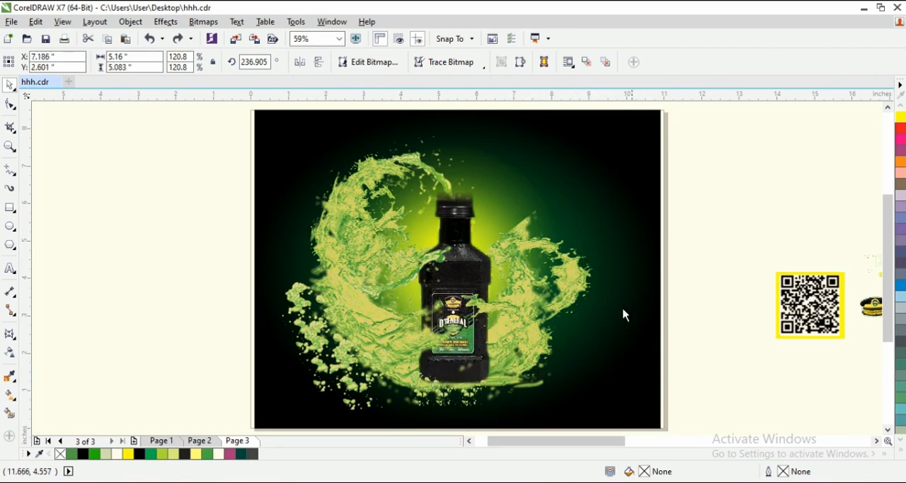
- Place a copy of the right splash at X 7.6", Y 4.122" to thicken the splash beside the bottle's shoulder
click(531, 349)
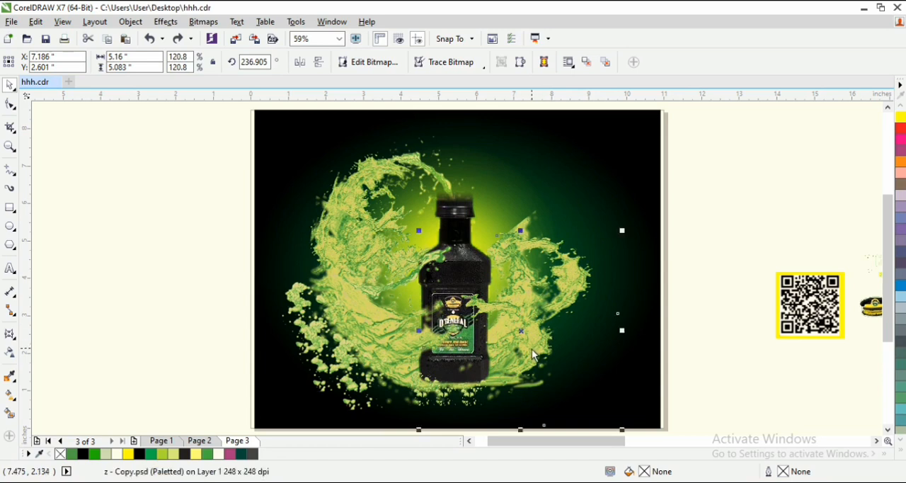
drag(528, 344, 543, 285)
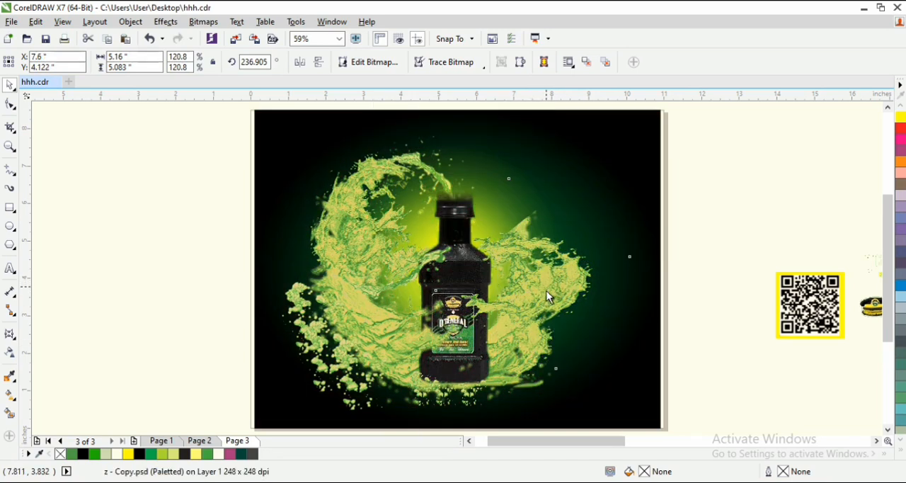
- Copy the bubble cluster from the lower-left splash to the right splash's outer edge at X 8.355", Y 2.852"
drag(342, 394, 558, 337)
right_click(557, 337)
key(Escape)
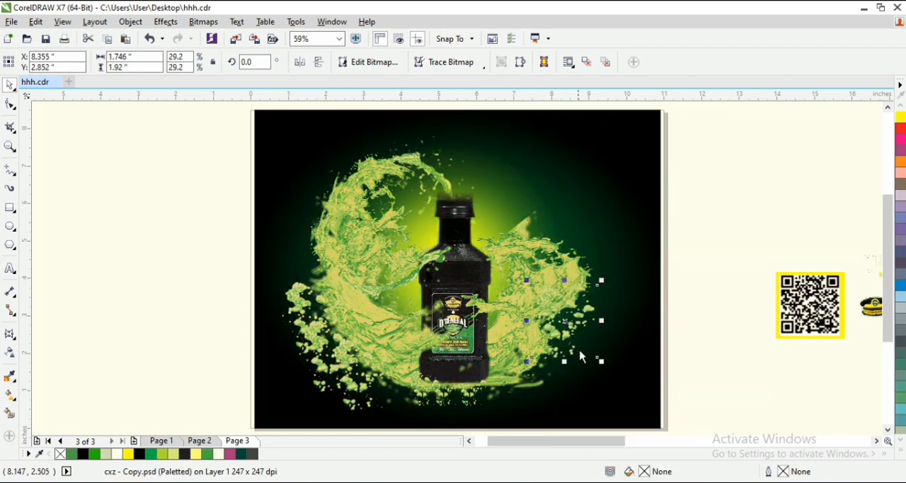
- Add a smaller bubble cluster, 0.91" × 1.001", at X 4.112", Y 3.423" on the left splash beside the bottle
drag(606, 364, 425, 338)
key(ctrl+z)
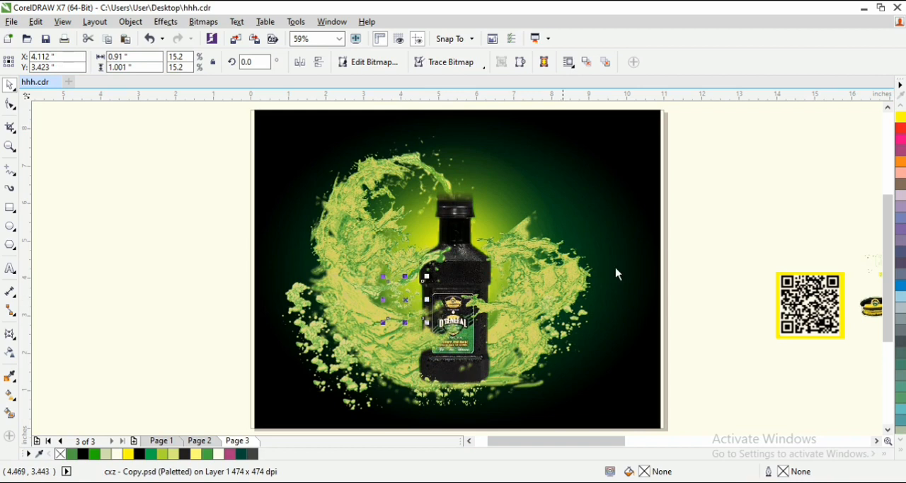
click(776, 177)
key(z)
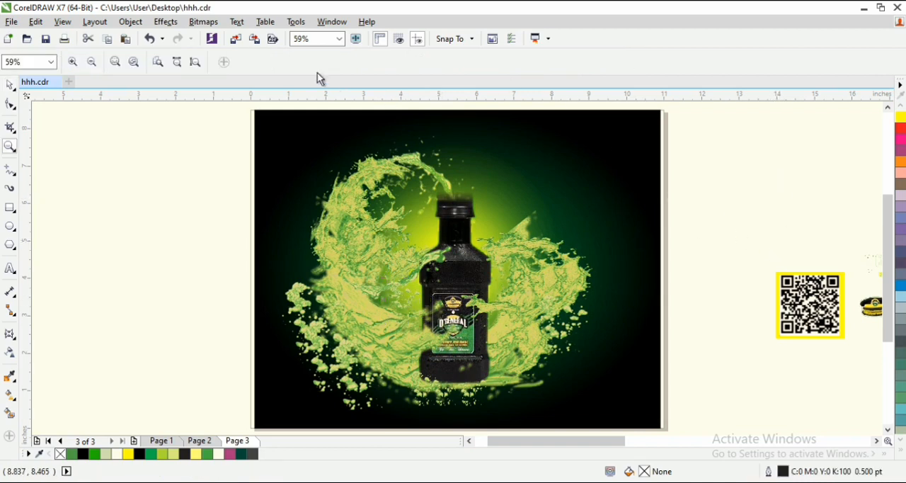
key(space)
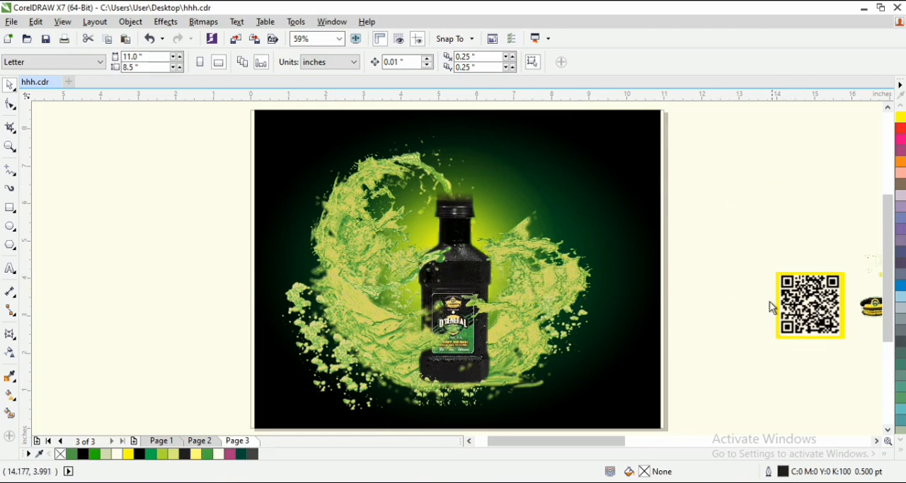
- Move the QR code into the flyer's lower-left corner and scale it to 1.016" × 0.989" at X 0.909", Y 0.811"
drag(805, 305, 291, 383)
key(F2)
drag(220, 307, 390, 435)
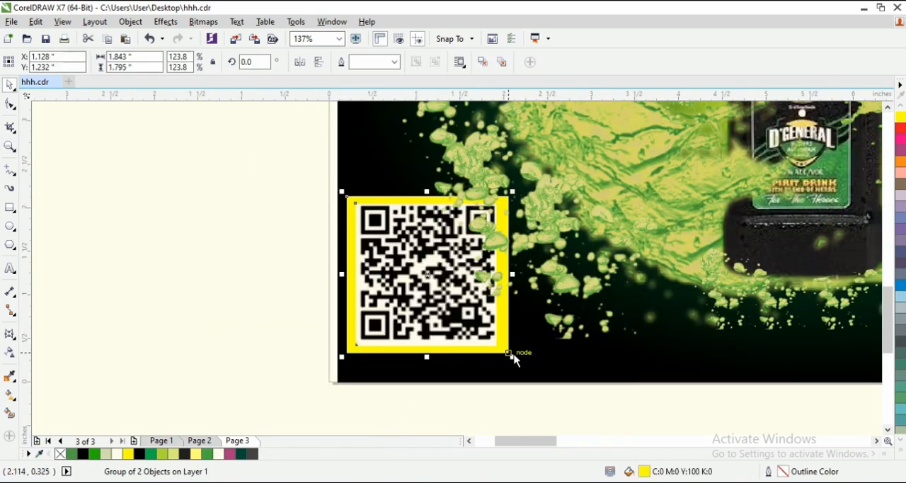
shift+click(502, 365)
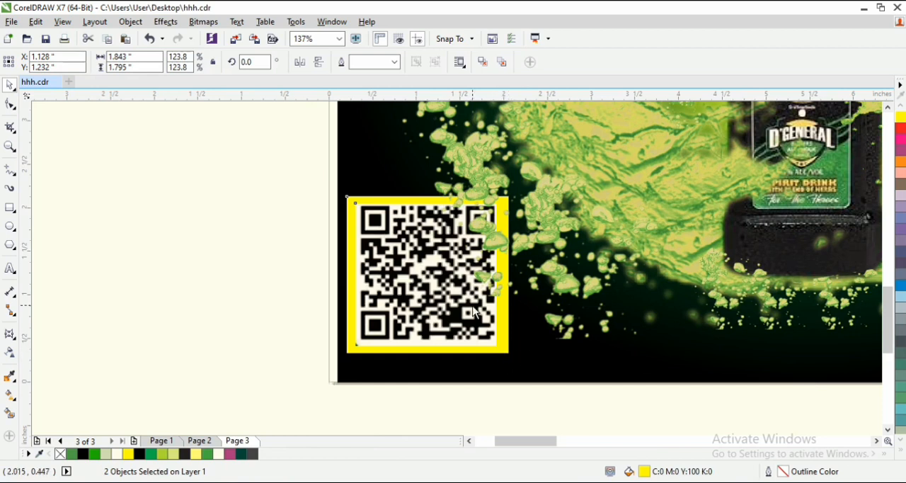
drag(273, 152, 486, 333)
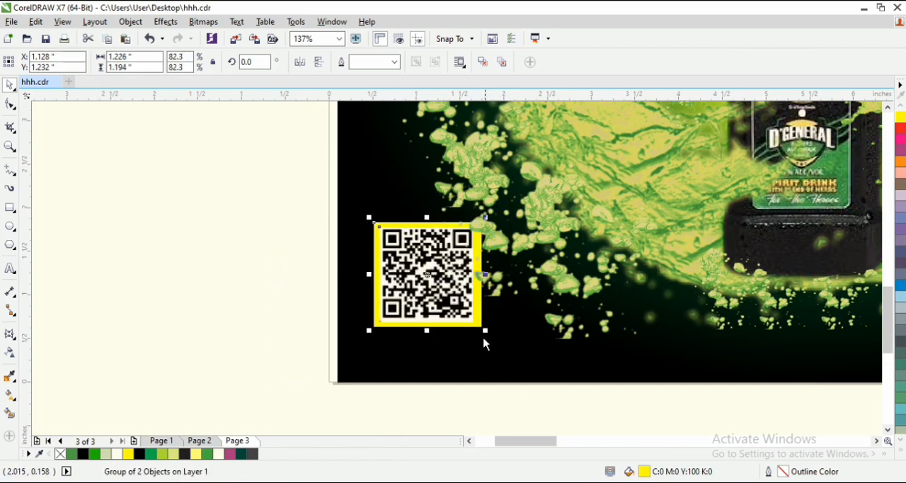
drag(441, 278, 415, 300)
key(ctrl+z)
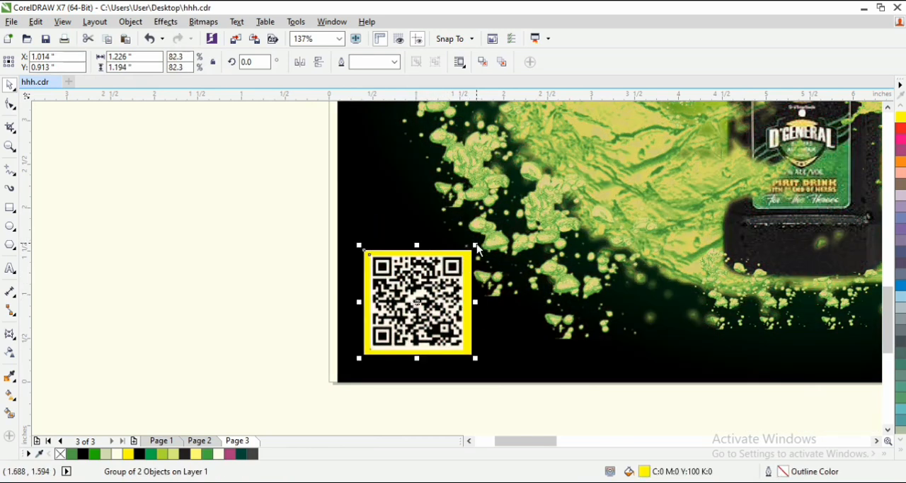
drag(476, 240, 460, 283)
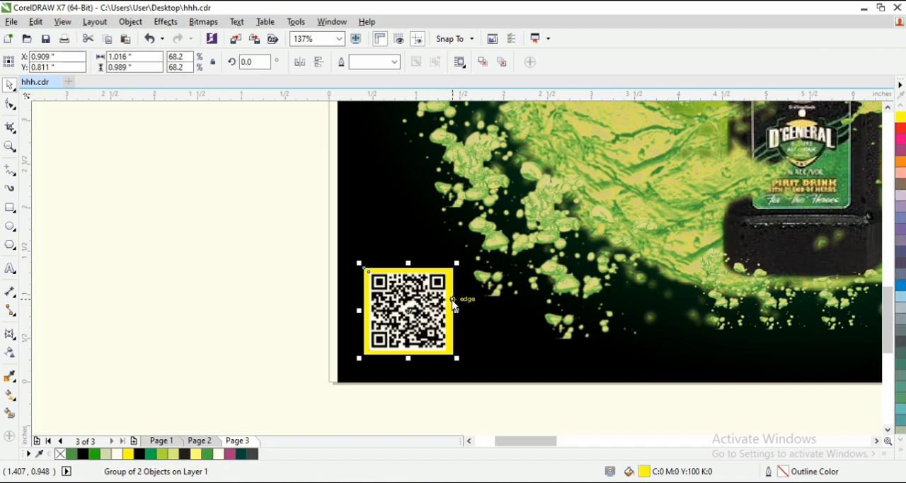
- Recolour the QR code's yellow frame white (C:0 M:0 Y:0 K:0) for both fill and outline
ctrl+click(453, 304)
click(902, 455)
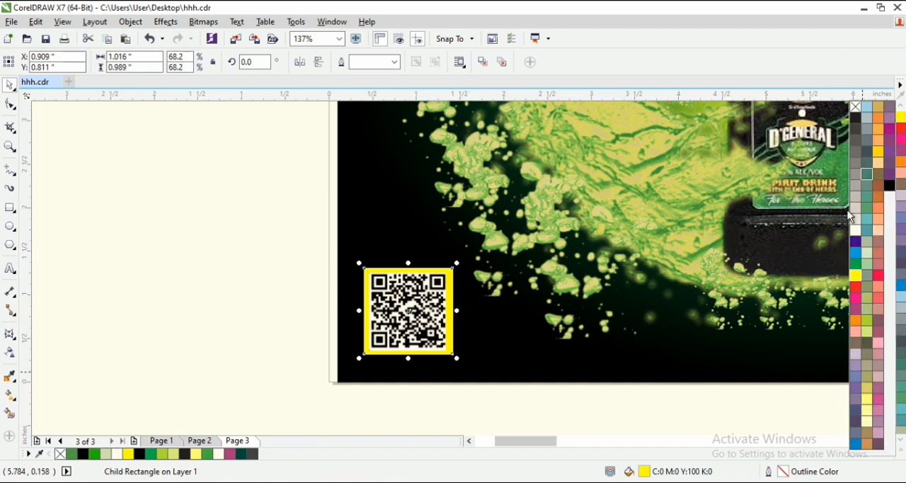
click(854, 230)
right_click(854, 230)
key(z)
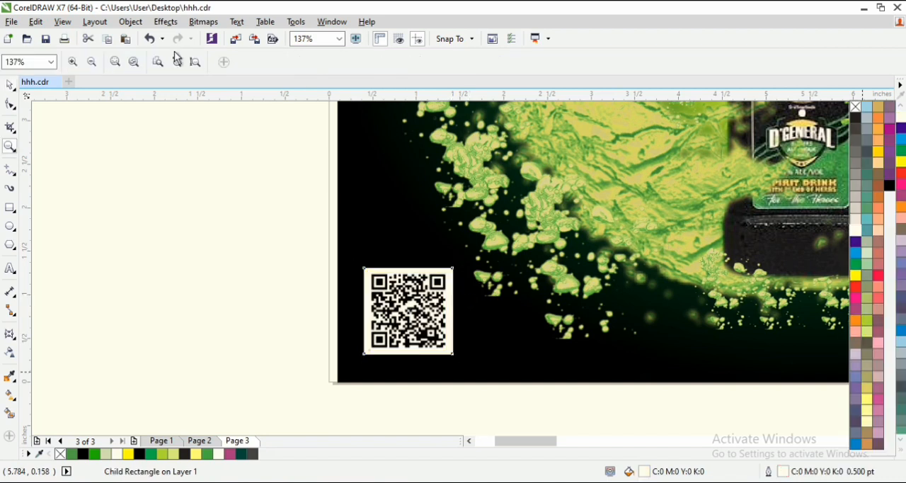
click(196, 62)
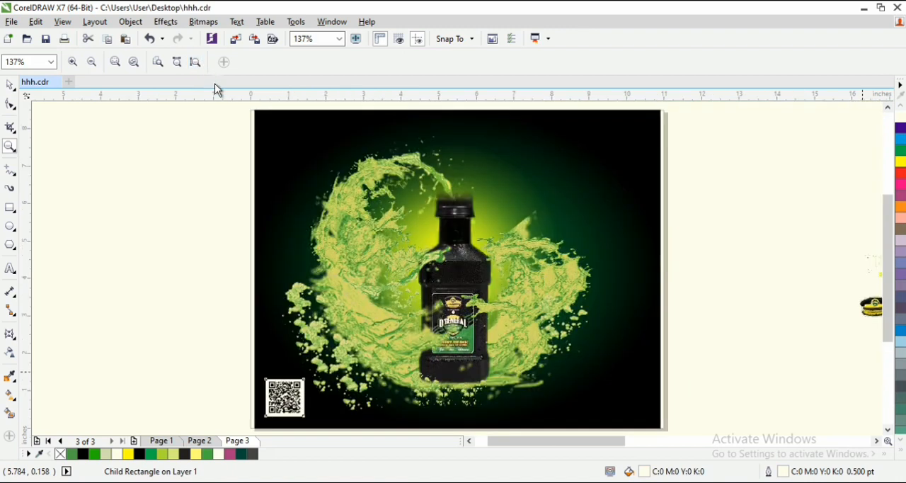
key(space)
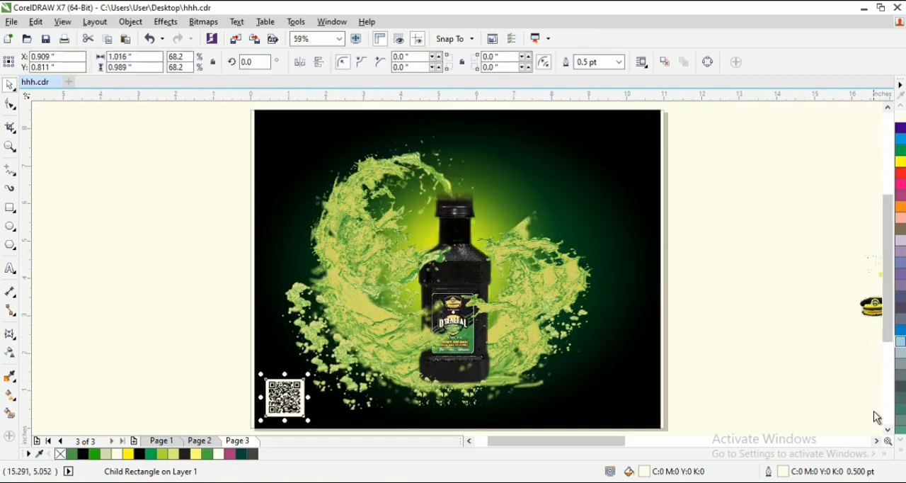
- Place the "D'GENERAL IS HERE" title in the flyer's upper-right corner at X 9.244", Y 7.51"
drag(779, 143, 867, 313)
drag(804, 268, 515, 154)
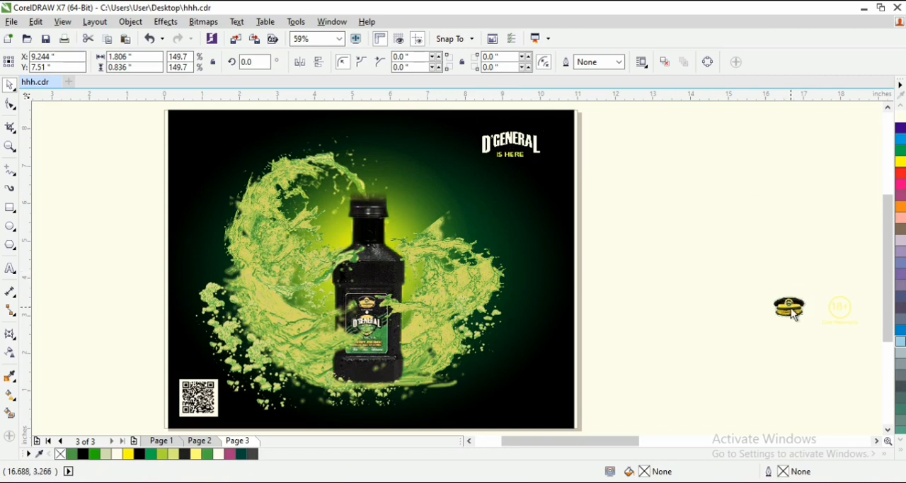
- Place the cap logo and 18+ "Drink Responsibly" group in the flyer's lower-right corner at X 8.984", Y 0.767"
drag(792, 312, 747, 237)
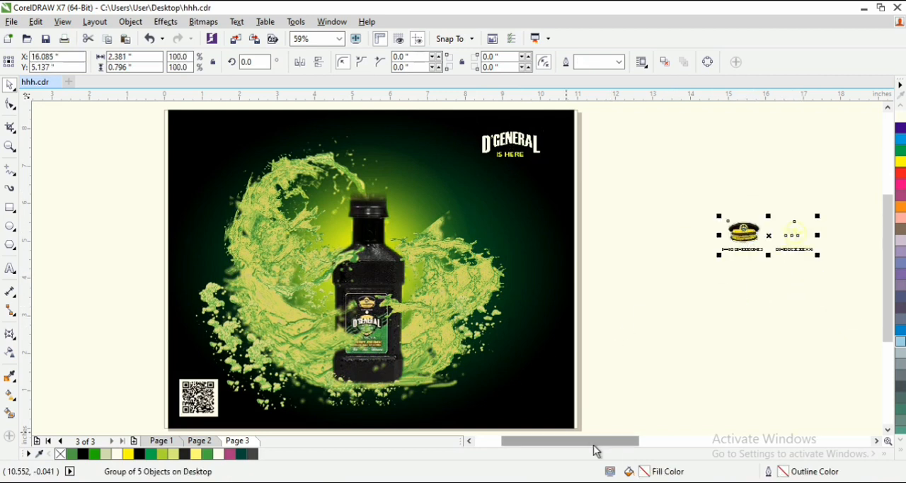
scroll(597, 449, left, 1)
drag(813, 240, 565, 397)
key(z)
drag(716, 331, 231, 413)
key(space)
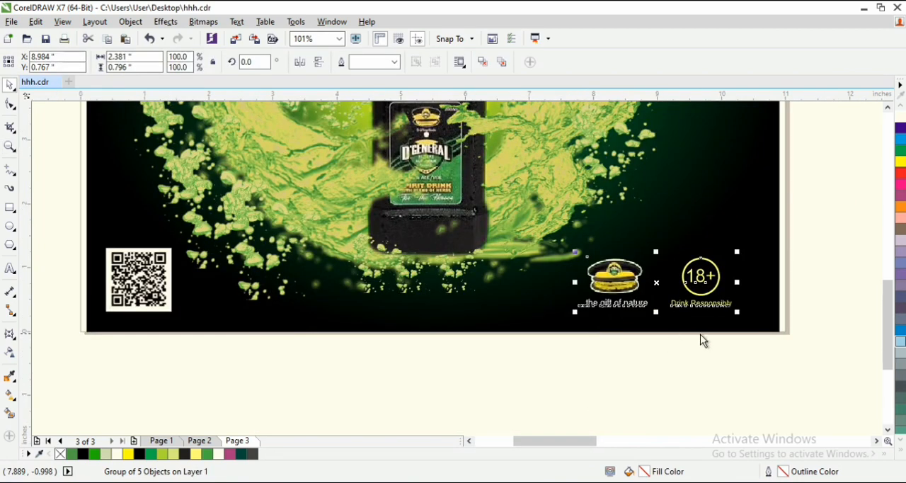
- Shift the cap and 18+ group closer to the flyer's right edge, to X 9.266"
drag(699, 276, 717, 267)
key(z)
click(195, 62)
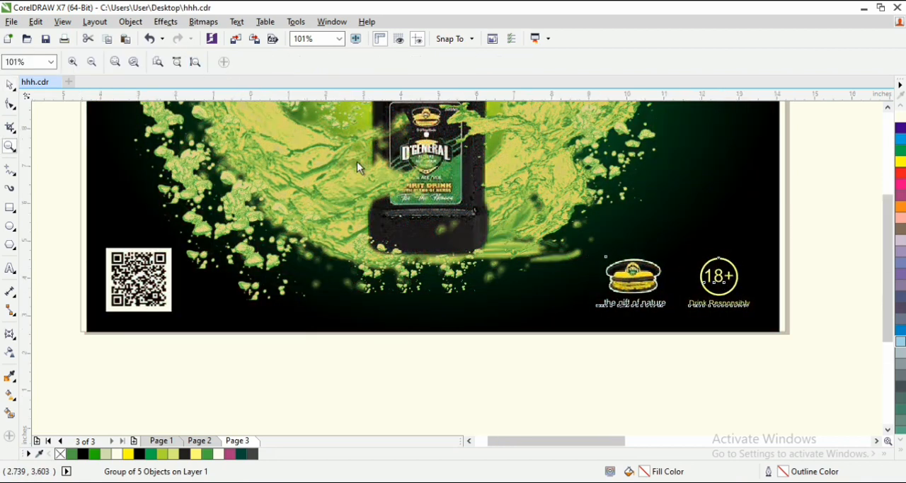
key(space)
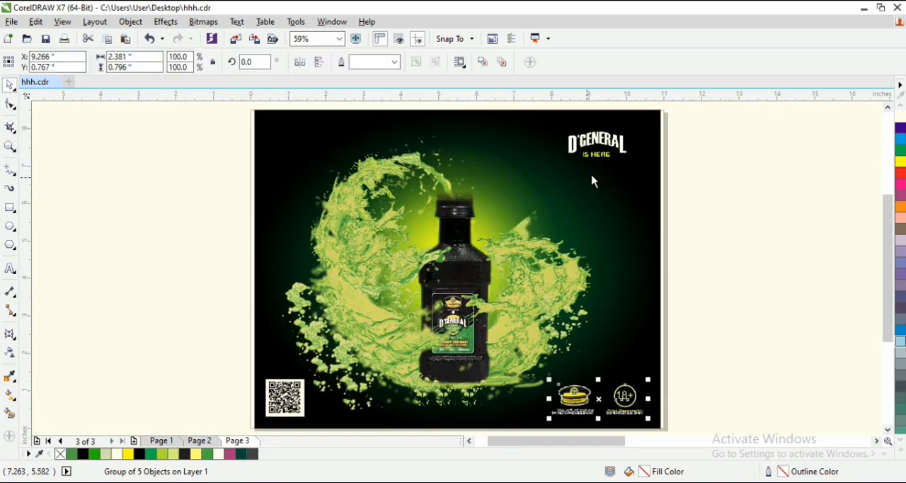
key(space)
click(10, 85)
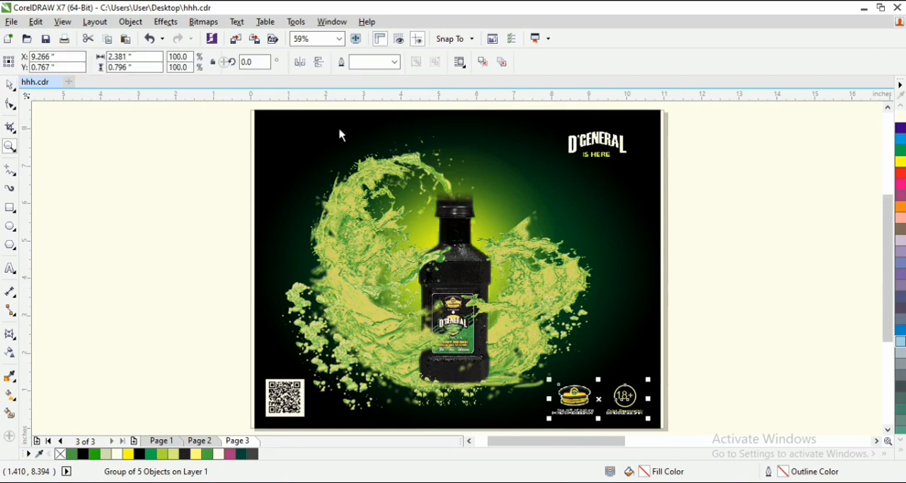
key(space)
drag(707, 117, 501, 191)
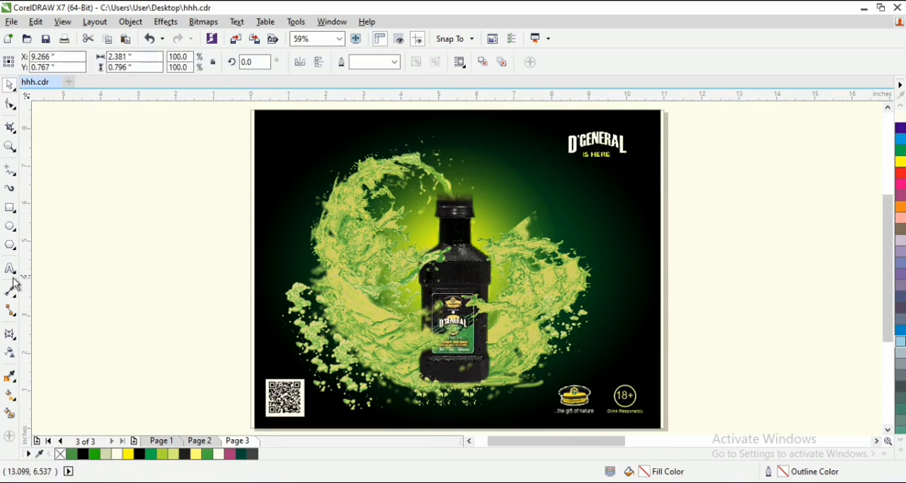
- Draw a 10.8" × 8.51" rectangle over the flyer, try moving it aside, and undo these changes
click(10, 207)
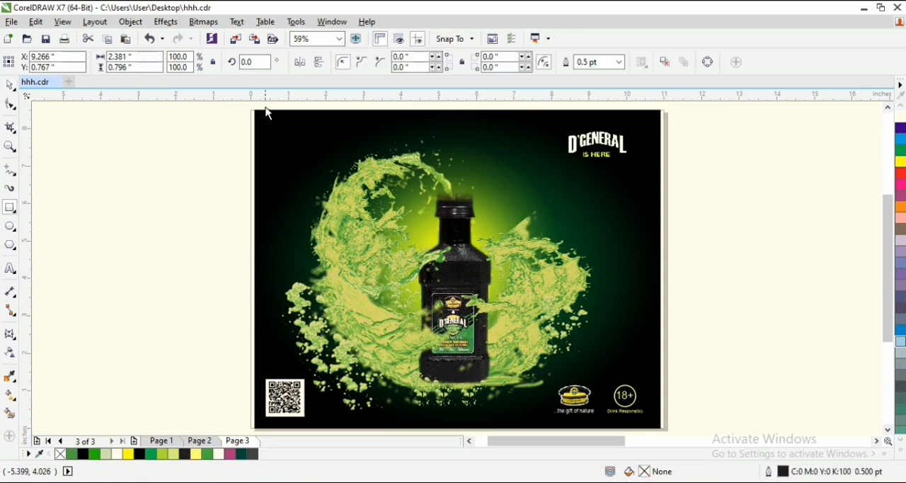
drag(256, 113, 661, 396)
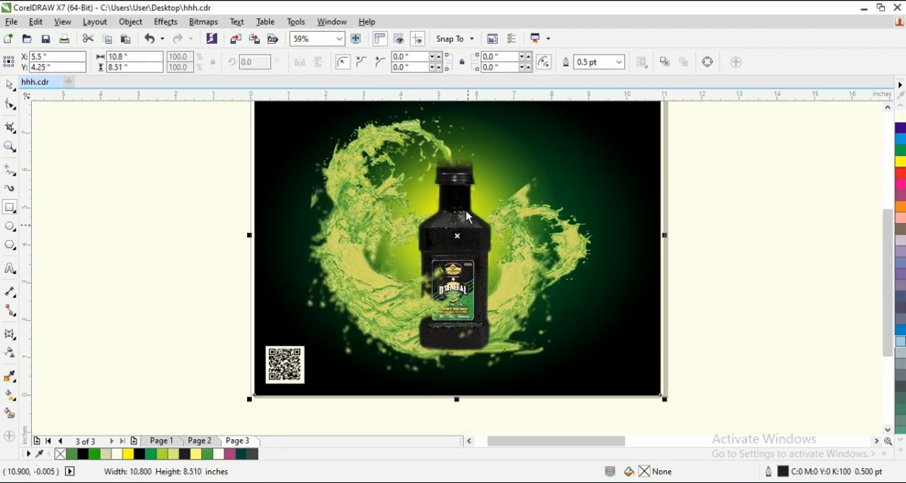
key(space)
drag(468, 237, 131, 346)
key(ctrl+z)
key(ctrl+z)
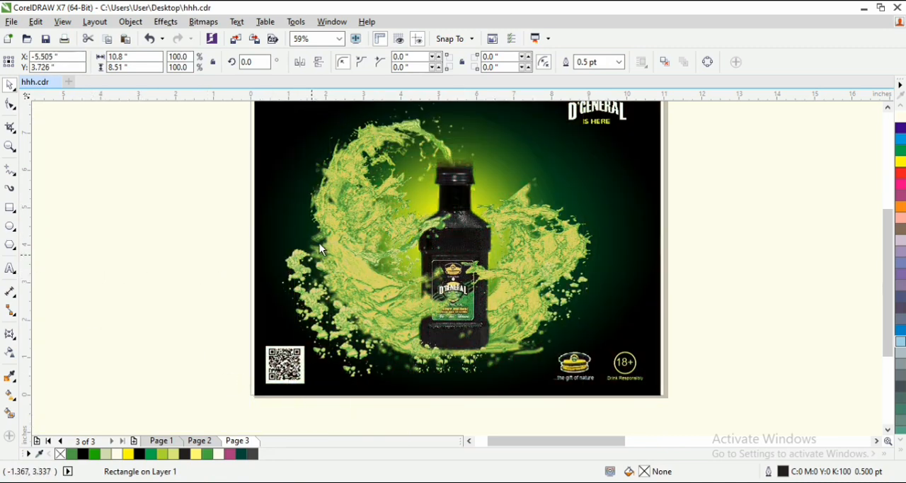
- Draw a 10.8" × 8.51" rectangle covering the flyer and fill it with light yellow-green (C:20 M:0 Y:60 K:0)
click(9, 225)
scroll(306, 167, down, 2)
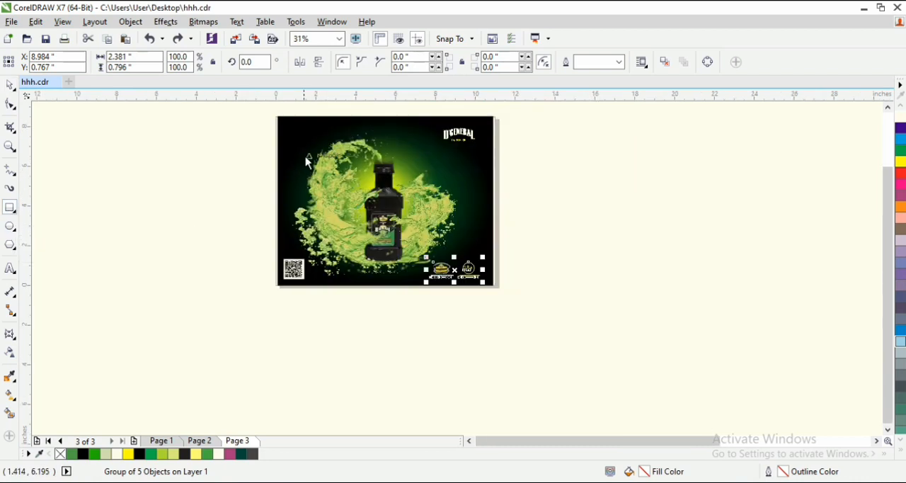
drag(277, 117, 494, 285)
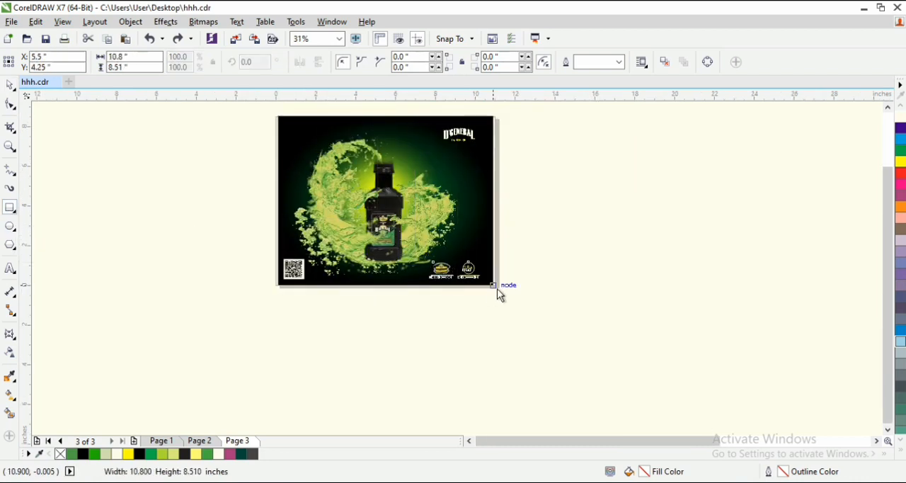
key(z)
drag(265, 111, 534, 312)
key(space)
click(900, 455)
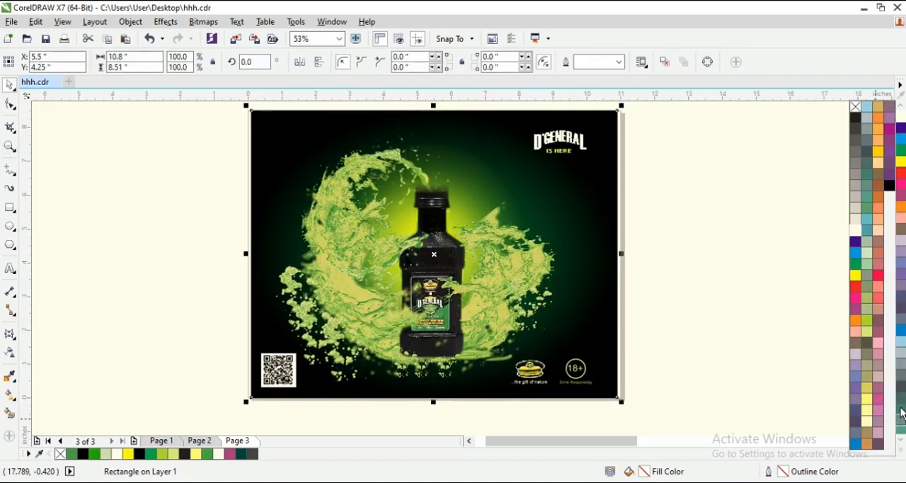
click(869, 330)
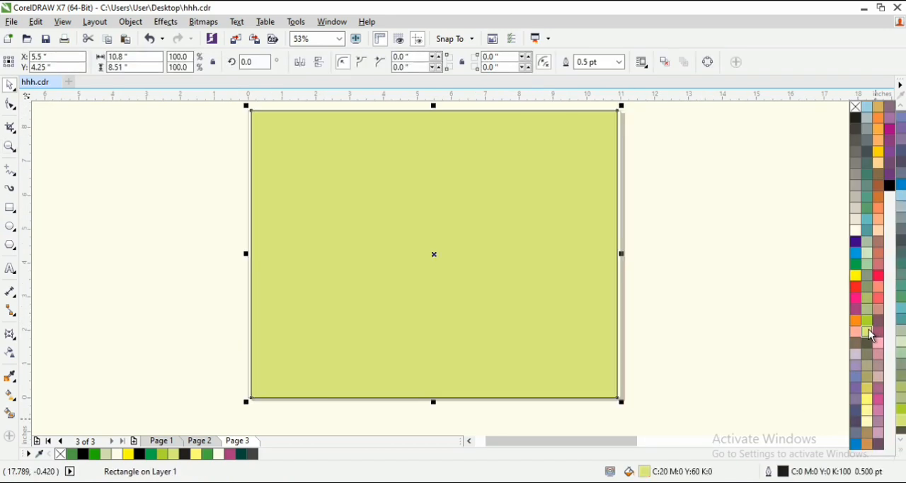
- Apply a linear fountain transparency to the light yellow-green rectangle and set its merge mode to Subtract
click(8, 354)
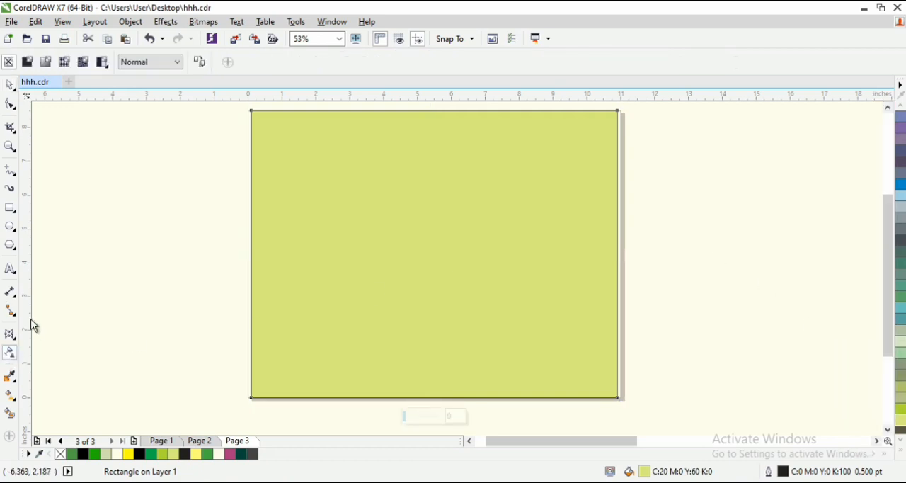
click(45, 62)
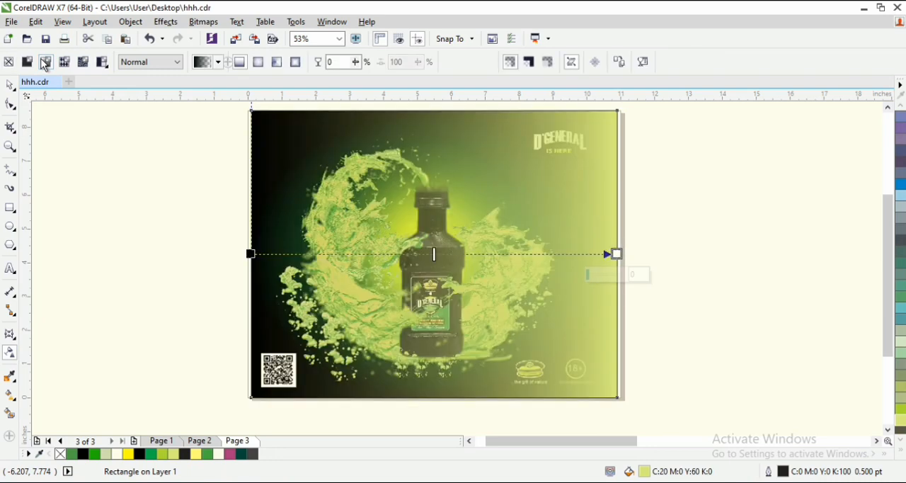
click(170, 62)
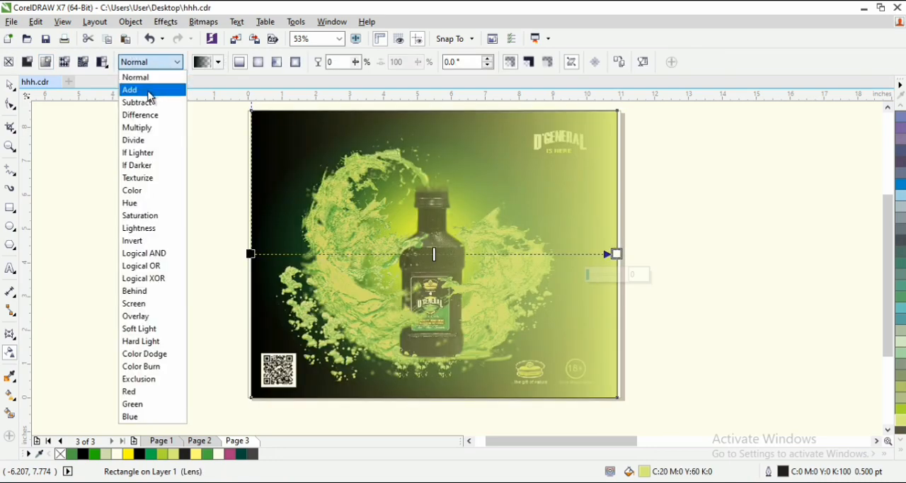
click(146, 102)
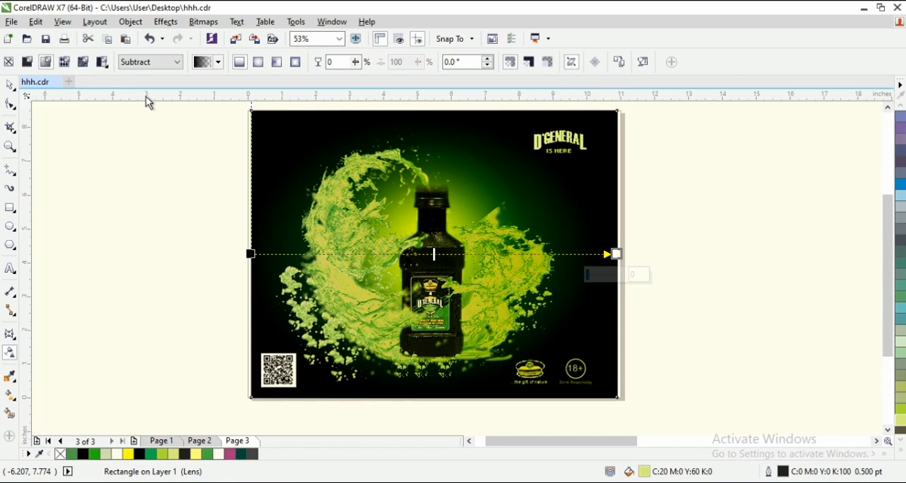
- Try the Add merge mode on the overlay rectangle's transparency and switch it back to Subtract
click(151, 62)
click(147, 92)
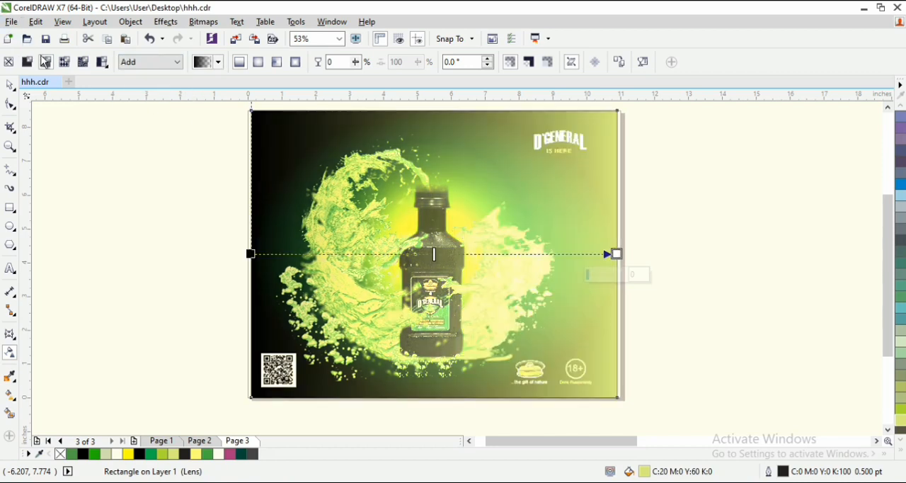
click(151, 62)
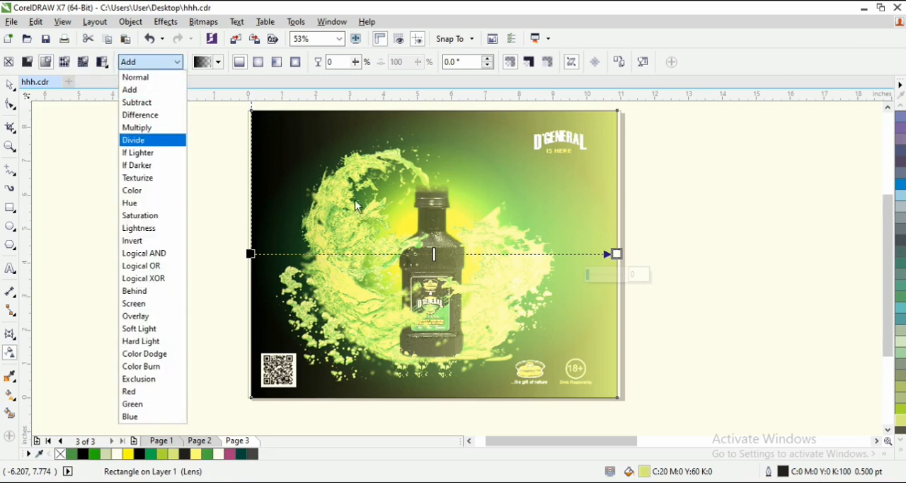
click(159, 102)
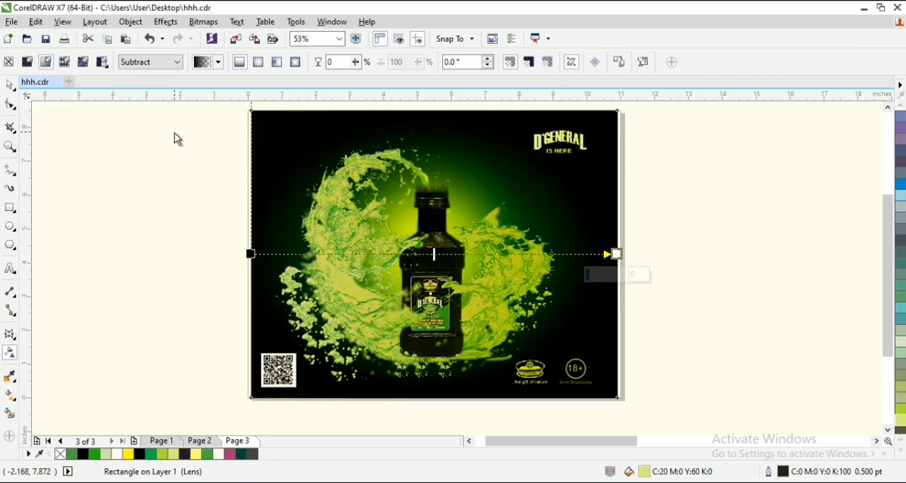
- Fit the flyer to the page height and inspect the overlay effect in a full-screen preview
click(10, 85)
key(z)
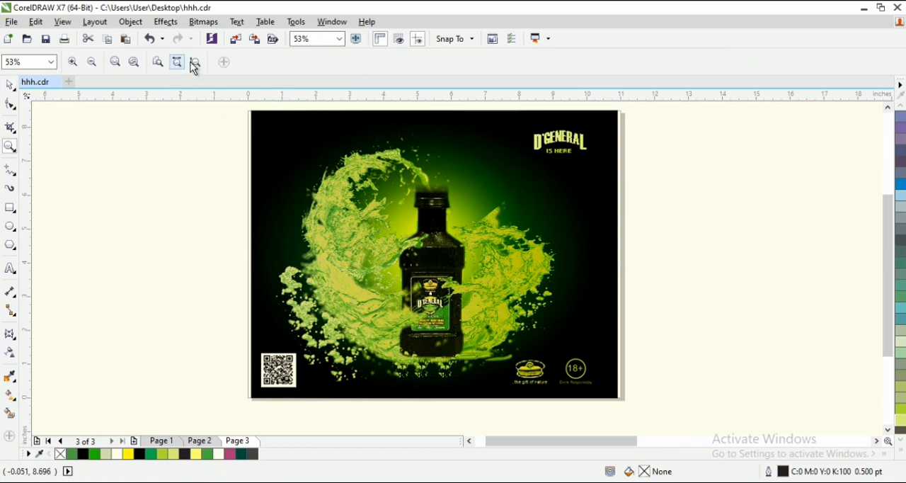
click(196, 62)
key(space)
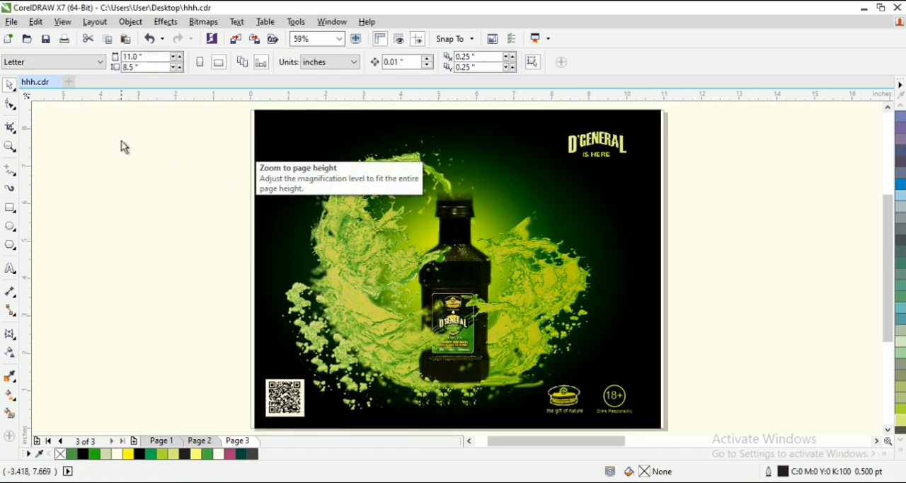
right_click(122, 142)
click(174, 148)
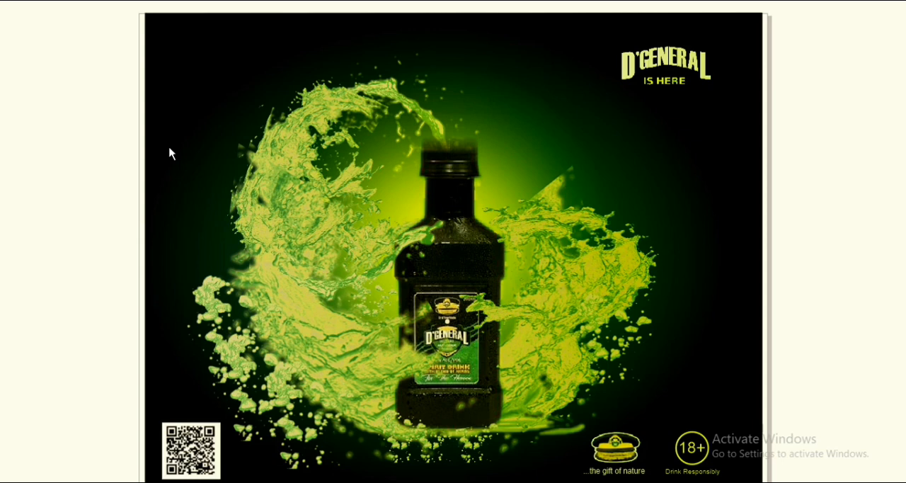
click(178, 159)
- Bring the cap and 18+ group, the QR code and the D'General title objects to the front of the layer, above the overlay
drag(729, 344, 514, 414)
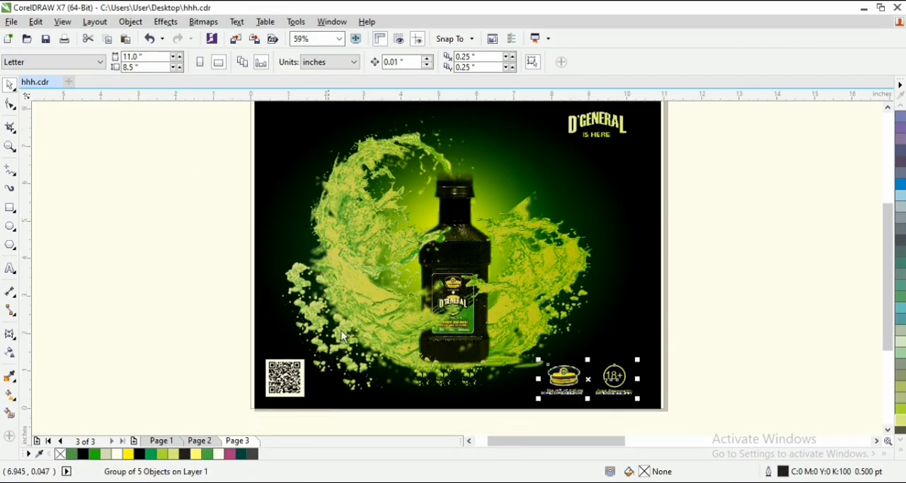
drag(206, 320, 368, 421)
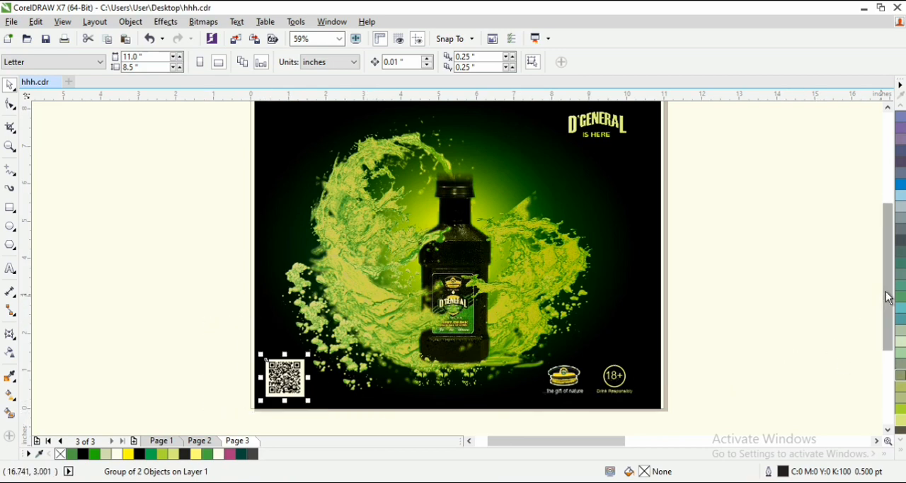
drag(887, 292, 890, 282)
drag(720, 112, 465, 231)
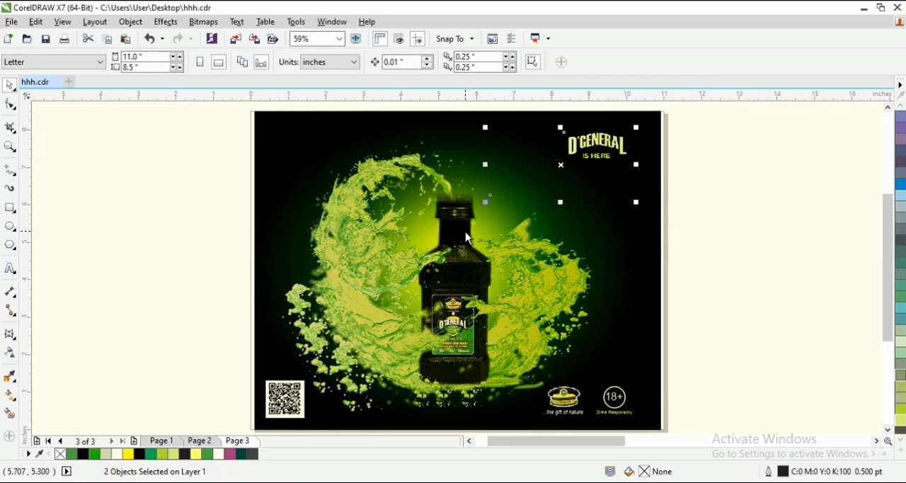
- Check the flyer with the logos, QR code and title above the overlay in a full-screen preview
key(z)
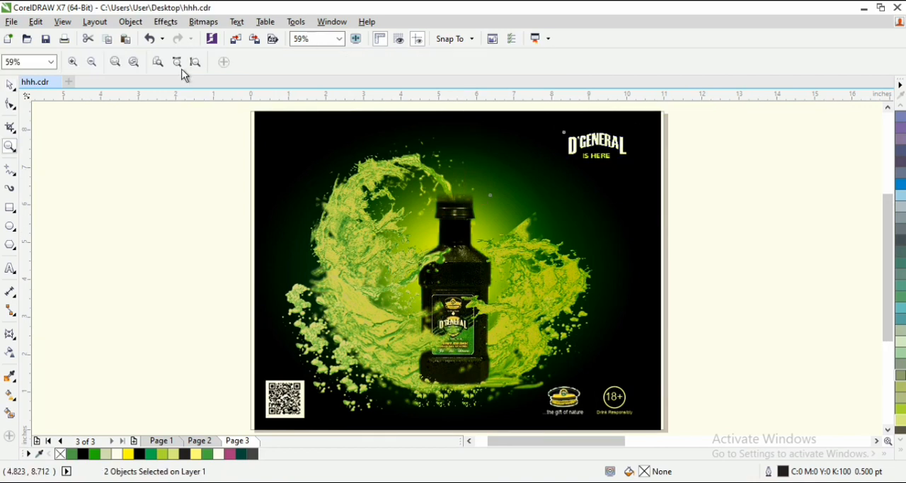
key(space)
right_click(180, 179)
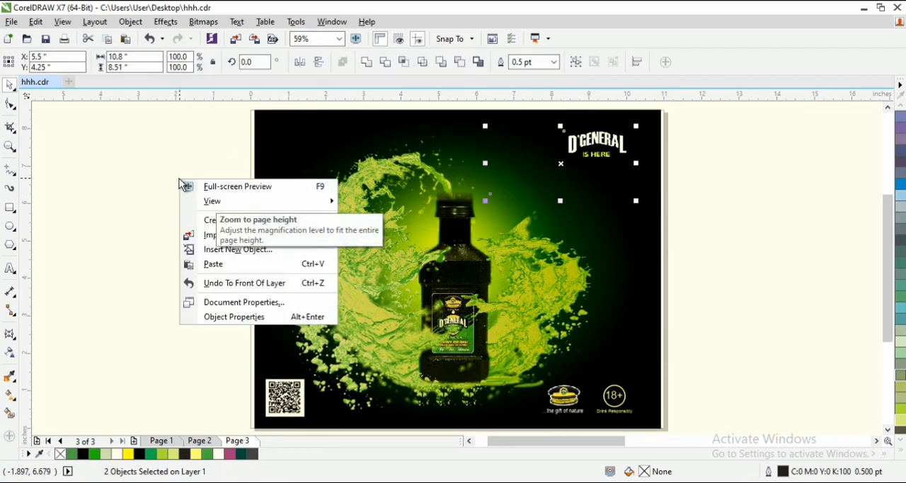
click(203, 187)
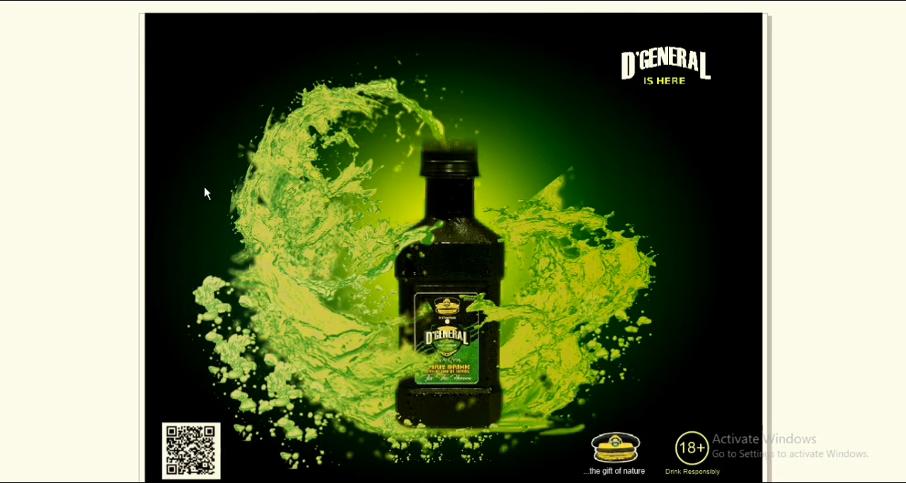